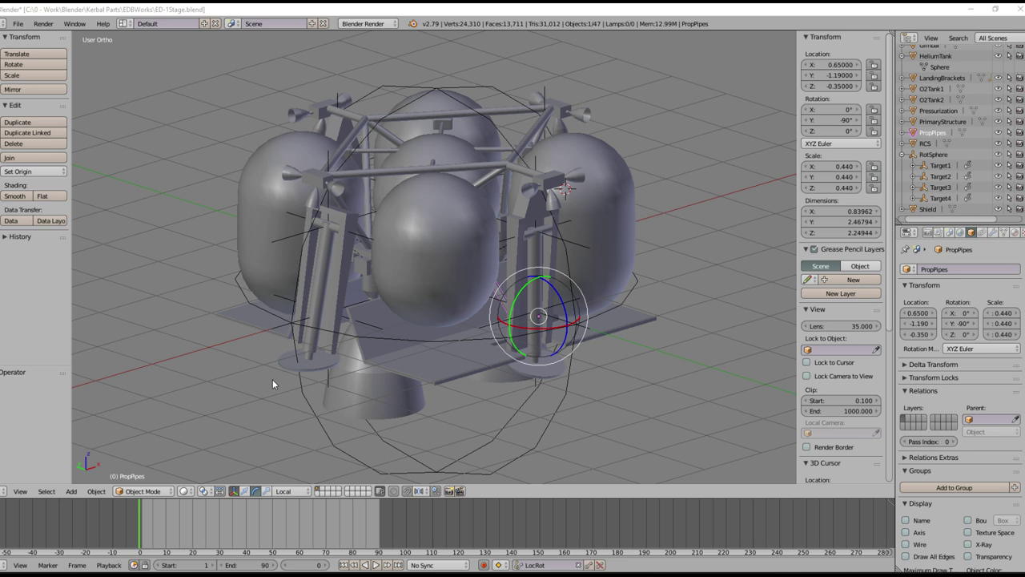
Examine the lander stage from its sides, above and underneath, focusing on the engine nozzles and the propellant pipes.
middle_click_drag(273, 379, 590, 325)
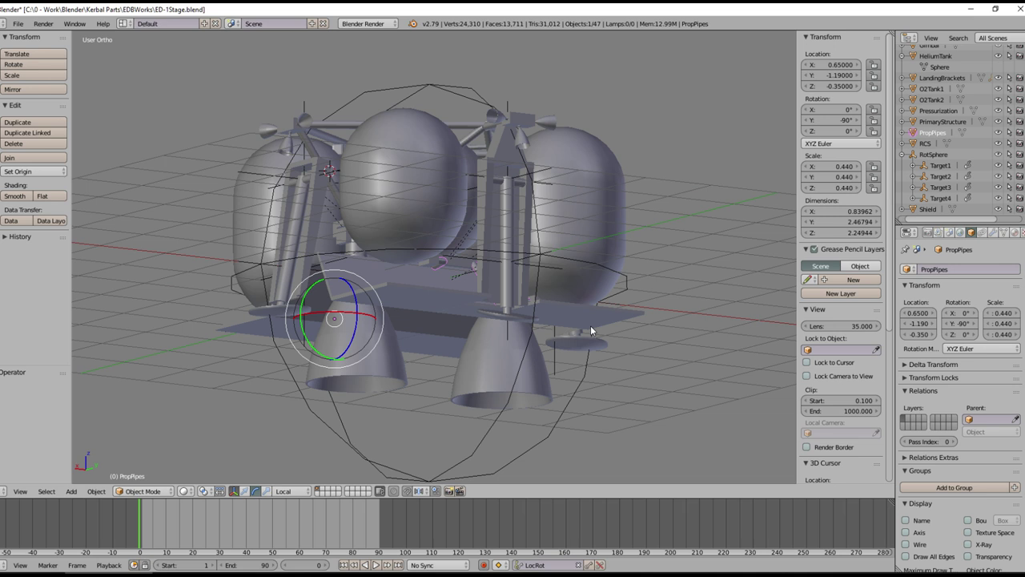
mouse_move(591, 326)
middle_mouse_down()
mouse_move(590, 262)
mouse_move(599, 322)
middle_mouse_up()
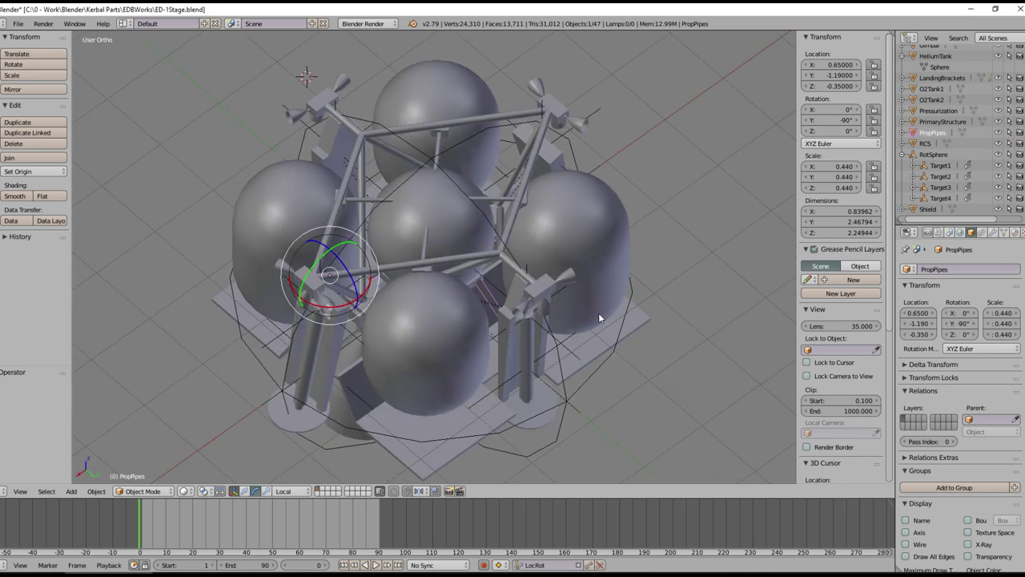
middle_click_drag(587, 312, 548, 253)
scroll(386, 273, "up", 5)
middle_click_drag(385, 273, 376, 273)
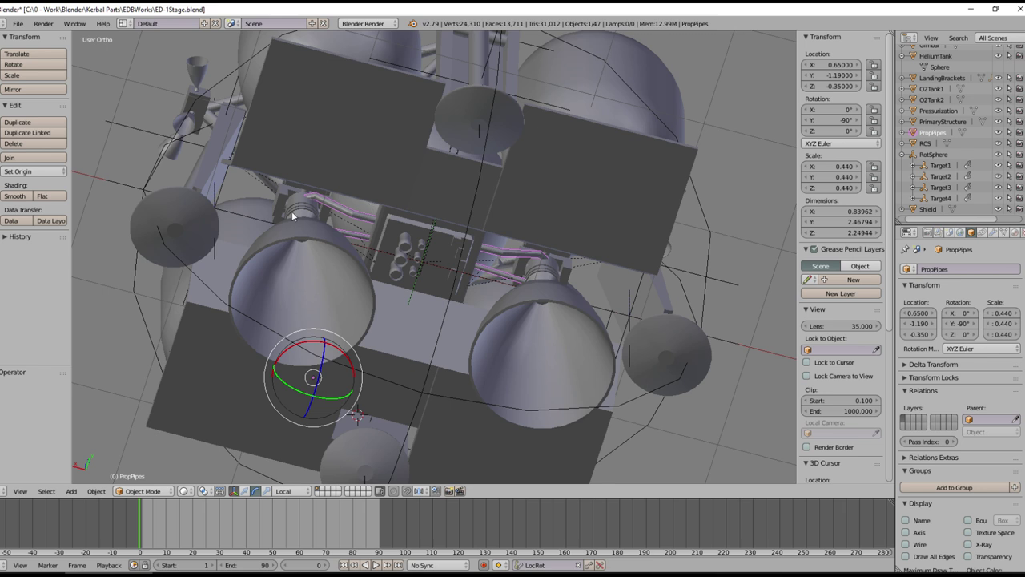
middle_click_drag(303, 213, 352, 225)
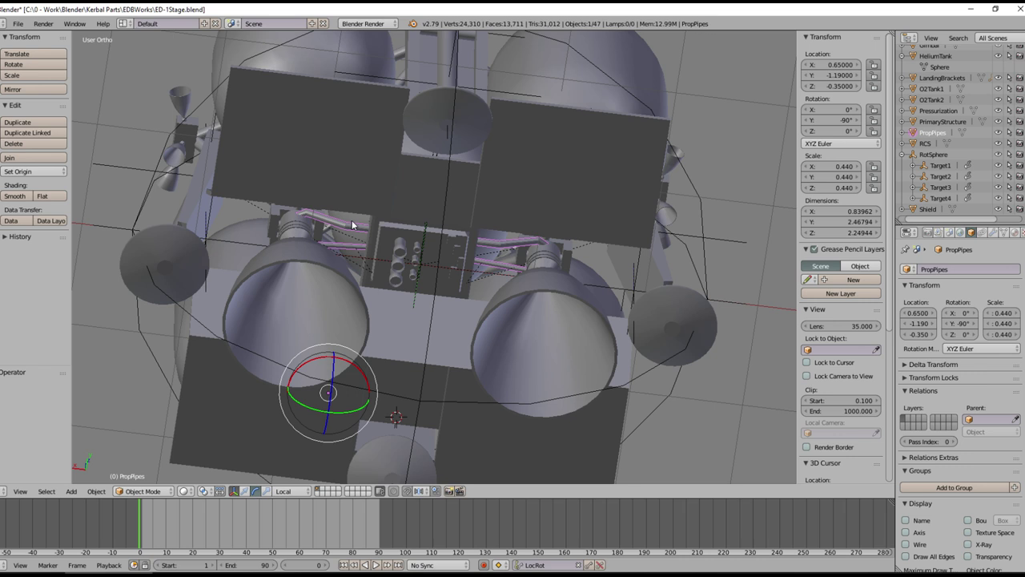
middle_click_drag(392, 203, 527, 368)
mouse_move(542, 290)
middle_mouse_down()
mouse_move(542, 267)
mouse_move(533, 294)
middle_mouse_up()
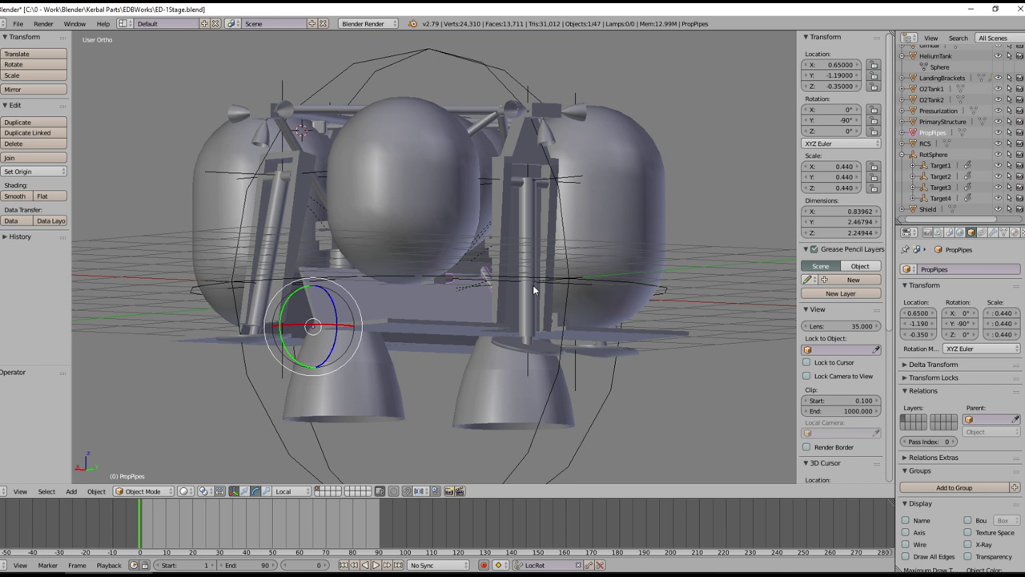
Examine the stage's tanks, truss frame, RCS thrusters and landing legs from all around, including the underside between the engines.
middle_click_drag(533, 290, 542, 142)
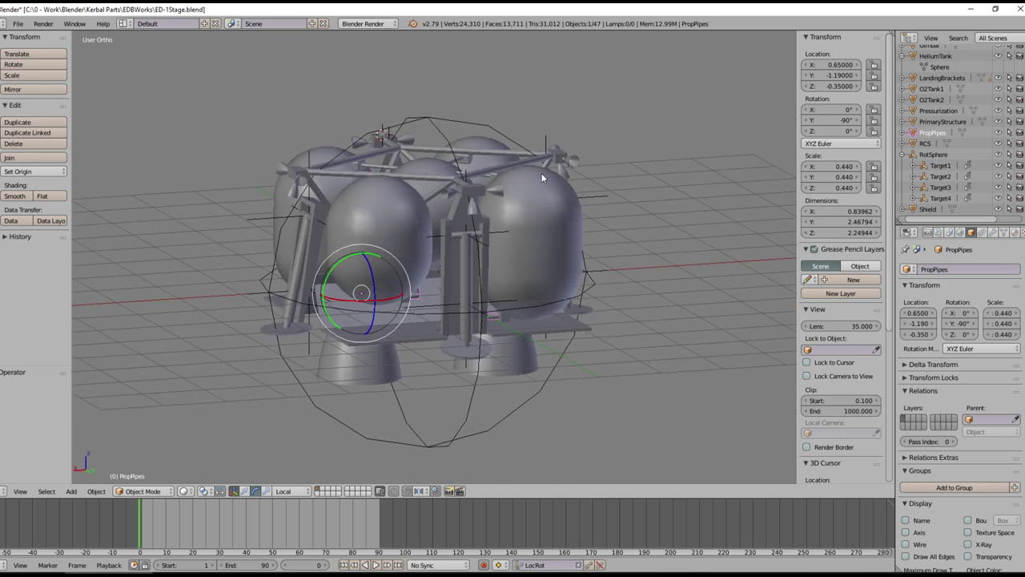
middle_click_drag(555, 206, 449, 185)
scroll(548, 160, "up", 2)
scroll(548, 162, "down", 2)
middle_click_drag(484, 217, 472, 271)
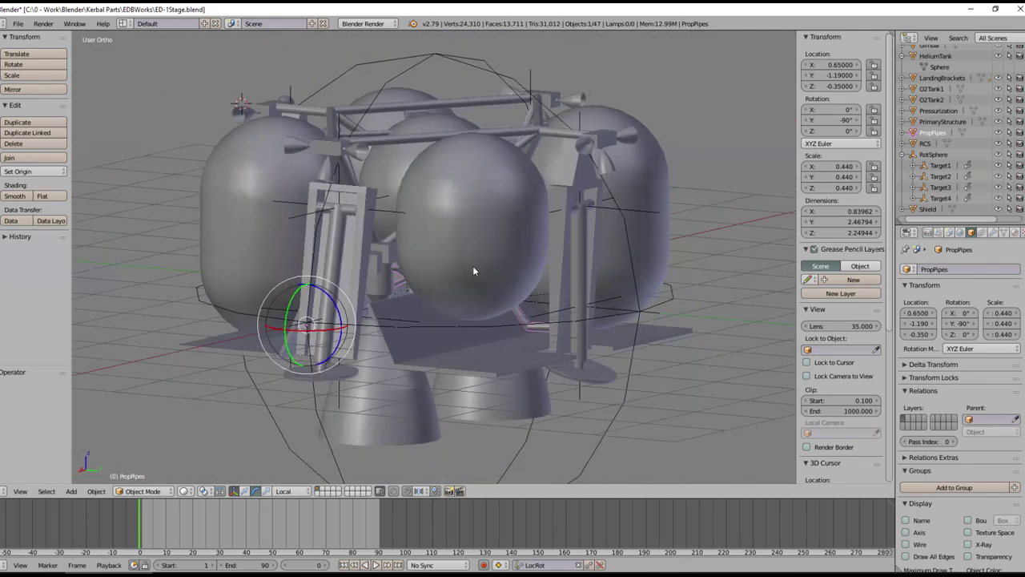
middle_click_drag(490, 199, 410, 241)
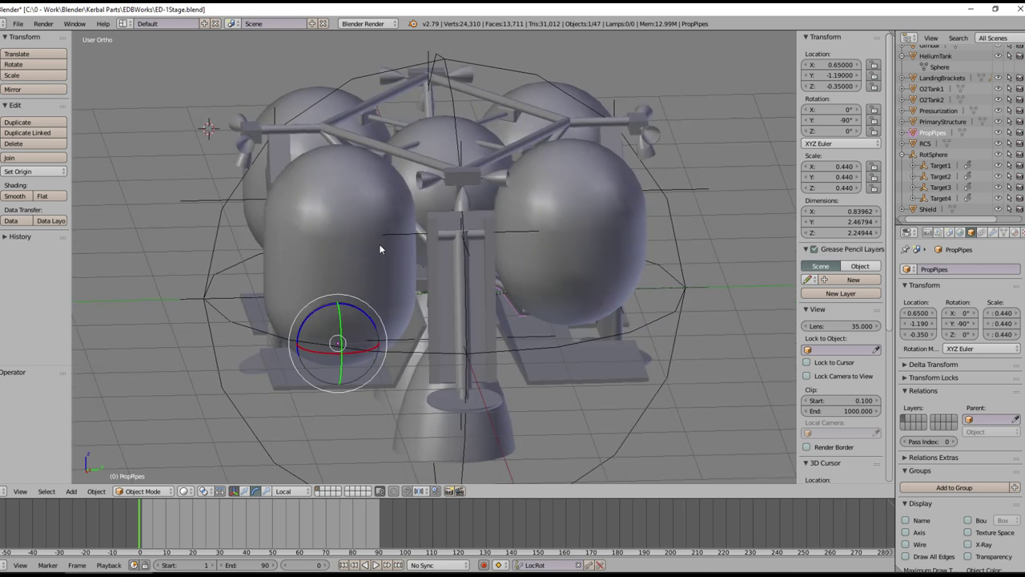
middle_click_drag(523, 212, 443, 175)
middle_click_drag(583, 244, 414, 305)
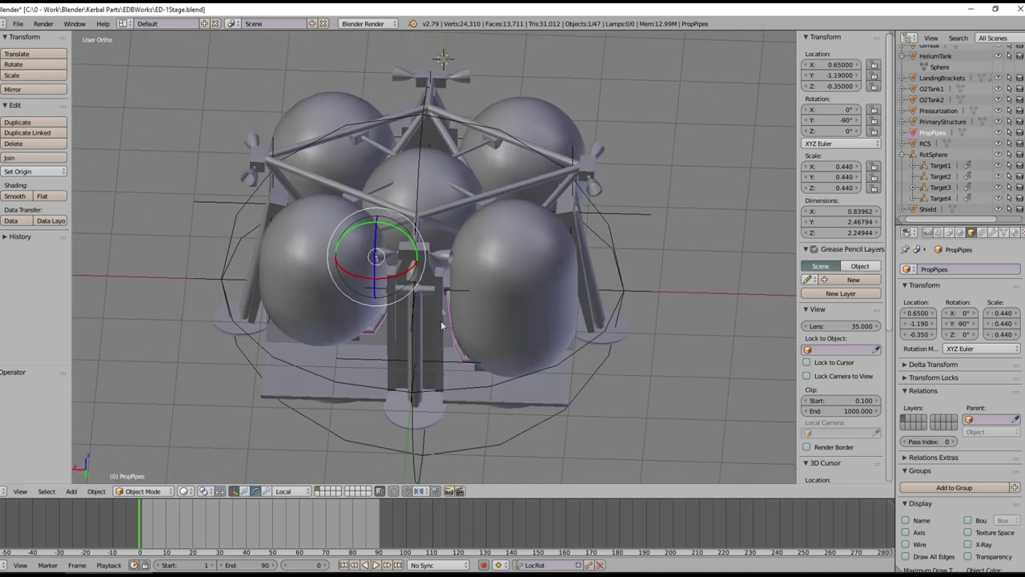
middle_click_drag(427, 406, 417, 202)
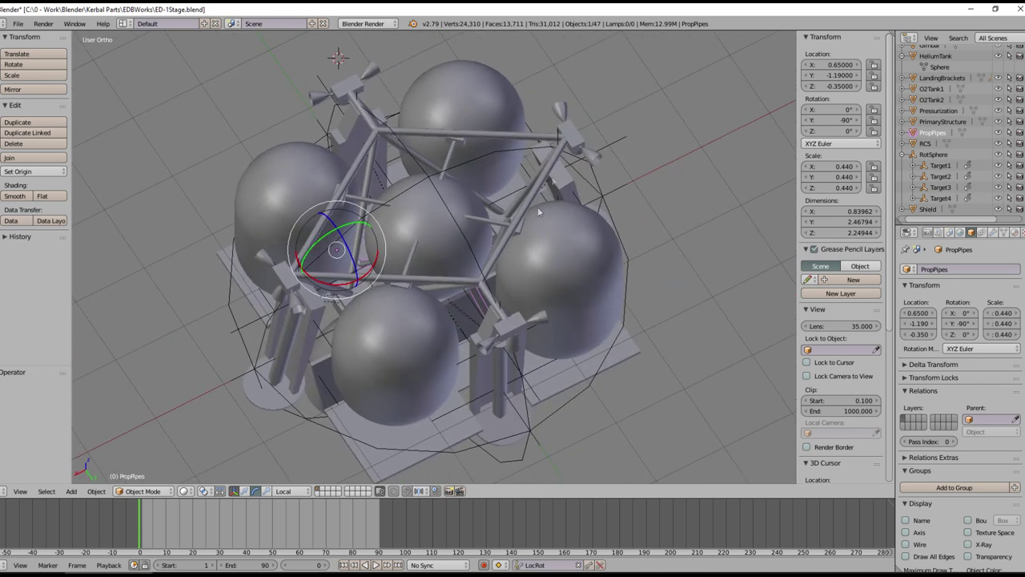
middle_click_drag(521, 224, 533, 168)
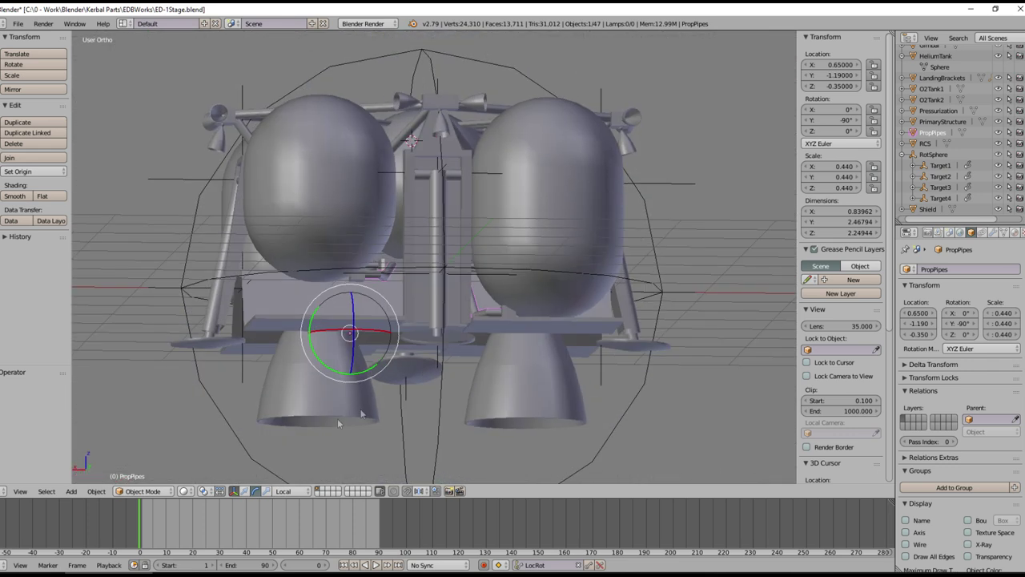
middle_click_drag(594, 319, 579, 256)
key("KP_2")
key("KP_2")
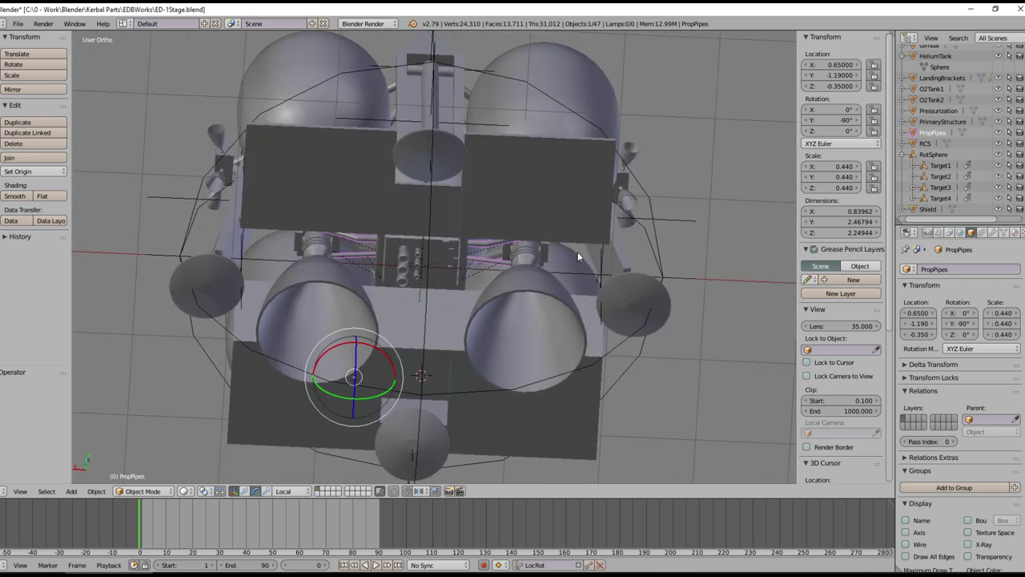
key("KP_8")
key("KP_8")
key("KP_8")
key("KP_8")
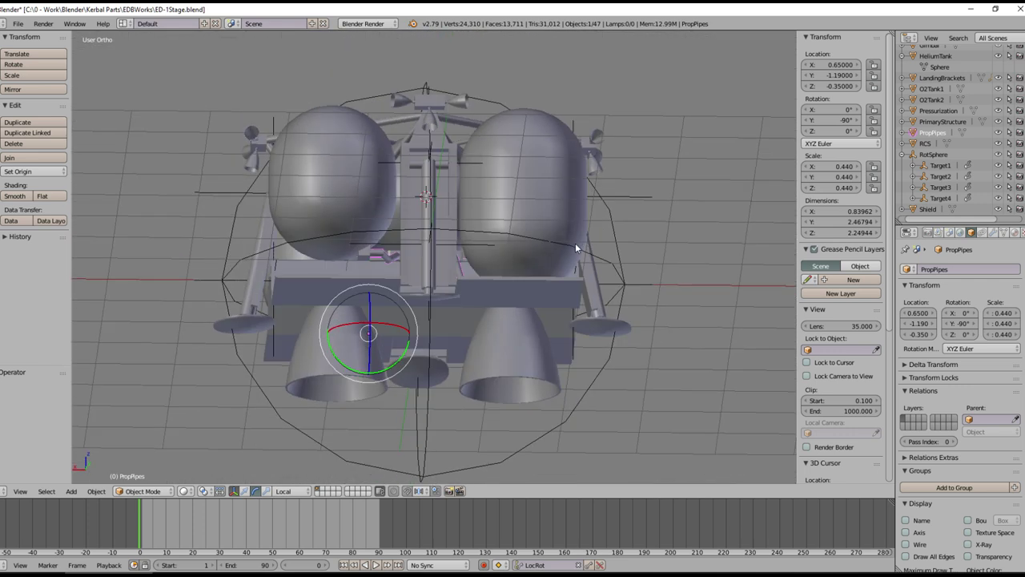
Switch to Adobe Acrobat and read the handwritten ED-1 engine notes.
mouse_move(197, 576)
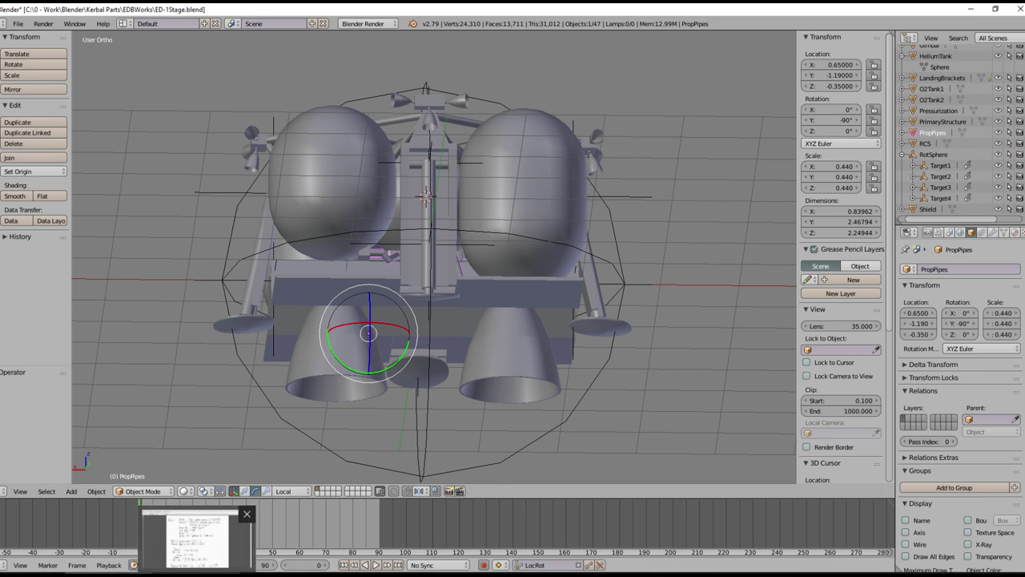
left_click(197, 541)
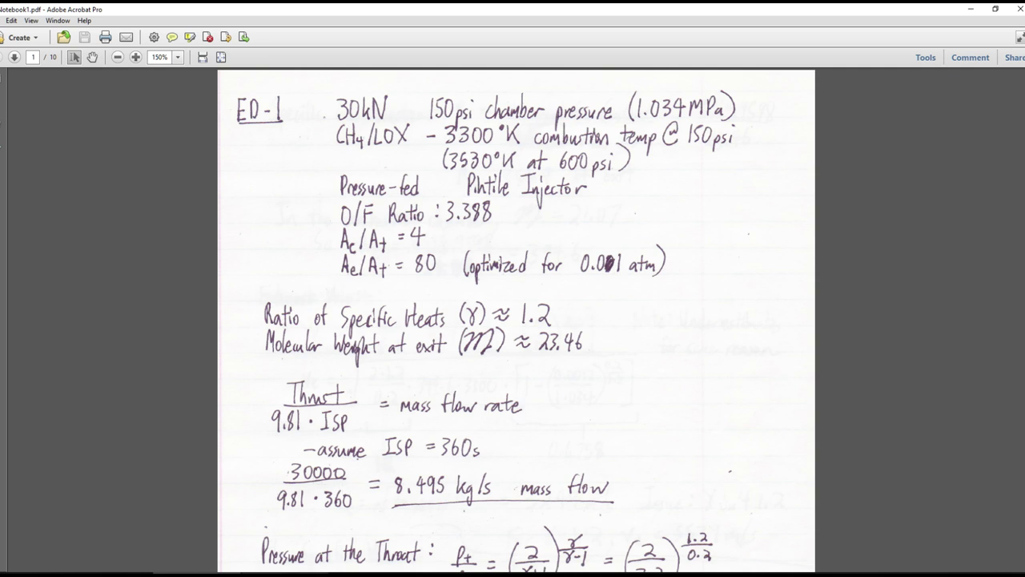
Switch to Rocket Propulsion Analysis and set the engine's chamber pressure to 1.034 MPa.
left_click(285, 567)
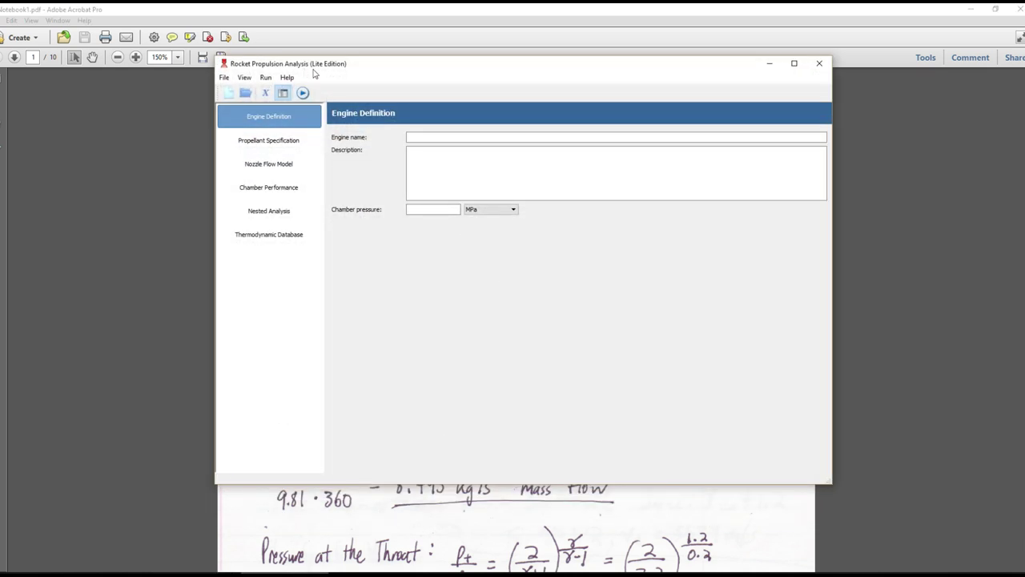
left_click(421, 211)
type("1.034")
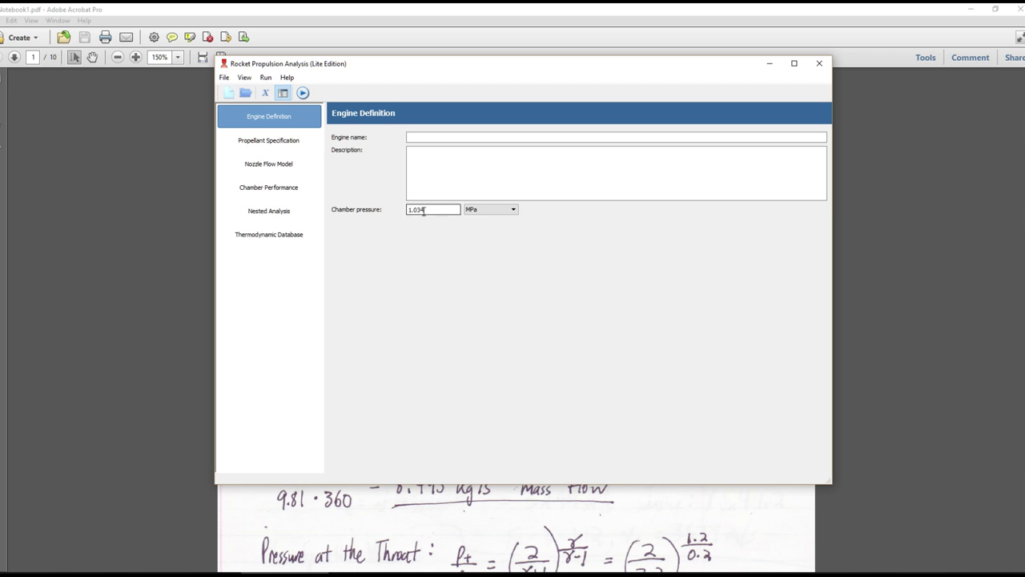
In the propellant specification, add liquid oxygen, O2(L), as the oxidizer.
left_click(268, 140)
left_click(426, 282)
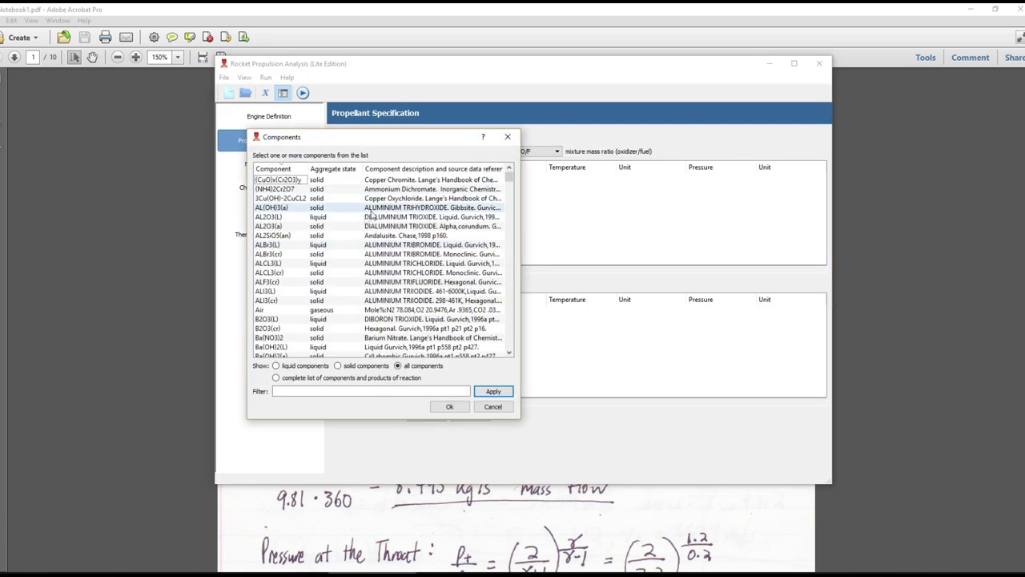
left_click_drag(508, 176, 505, 235)
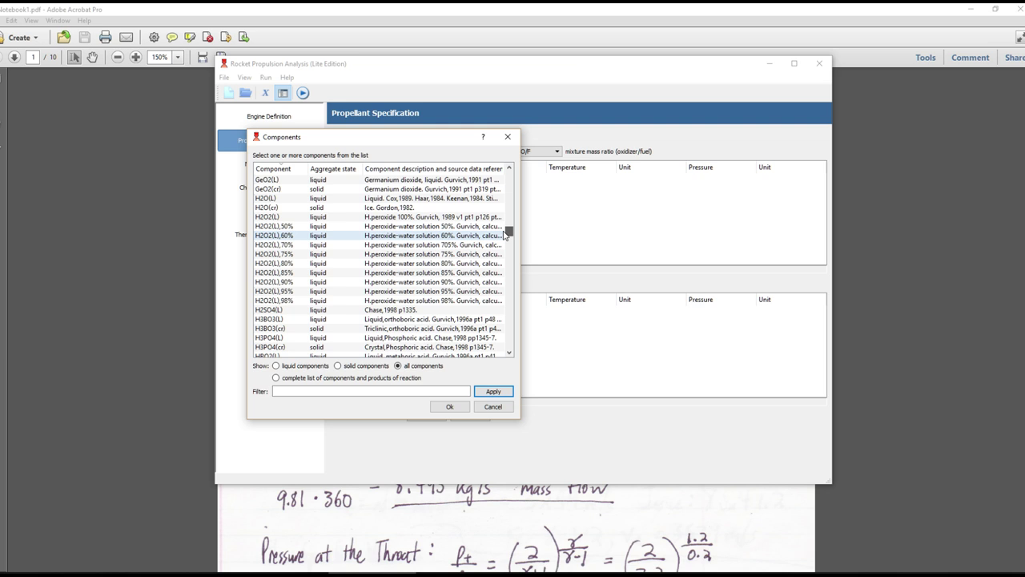
left_click_drag(506, 235, 500, 307)
left_click(268, 244)
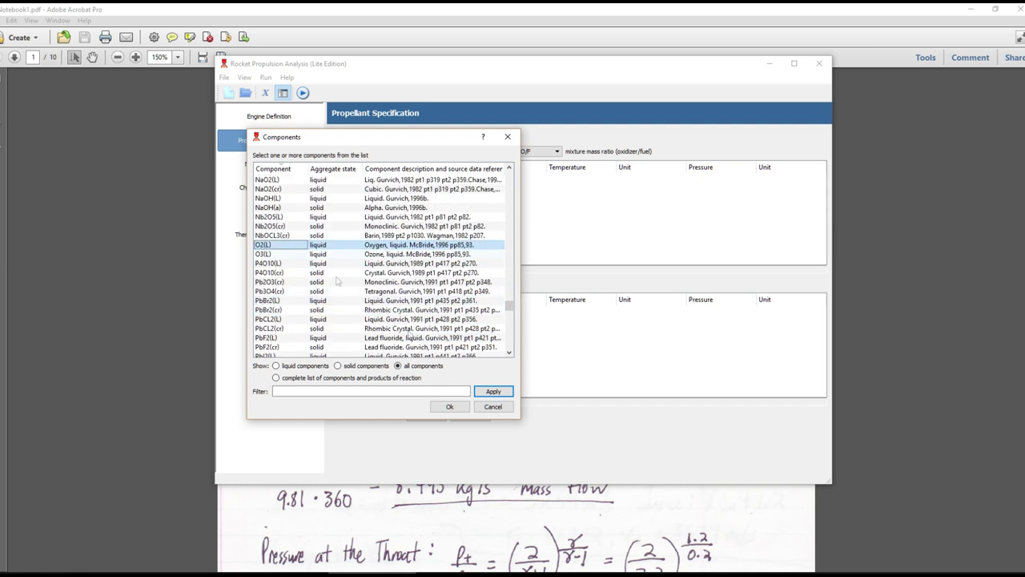
left_click(449, 406)
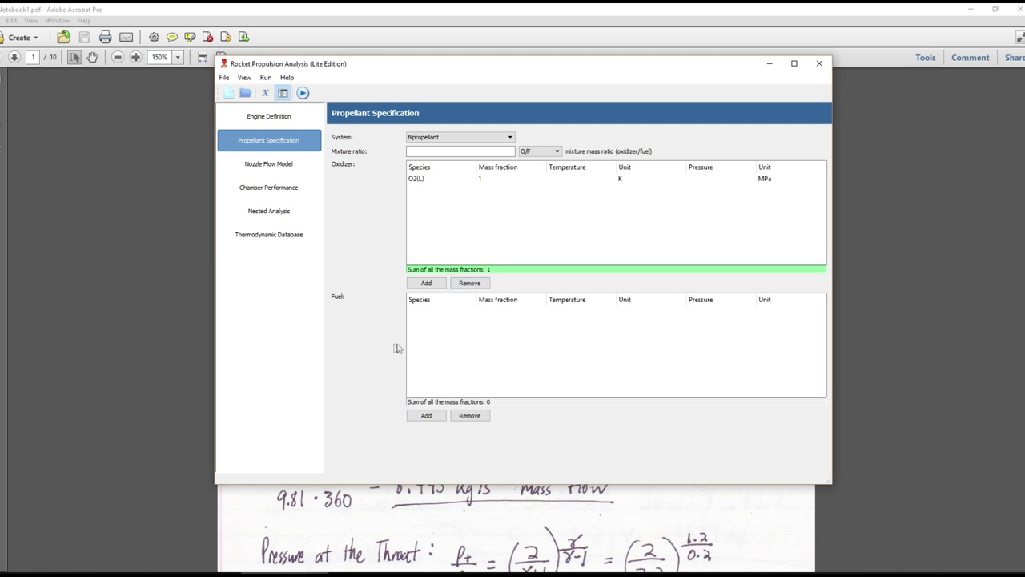
Add liquid methane, CH4(L), as the fuel and set the O/F mixture ratio to 3.388.
left_click(426, 414)
left_click_drag(509, 178, 510, 210)
left_click(265, 254)
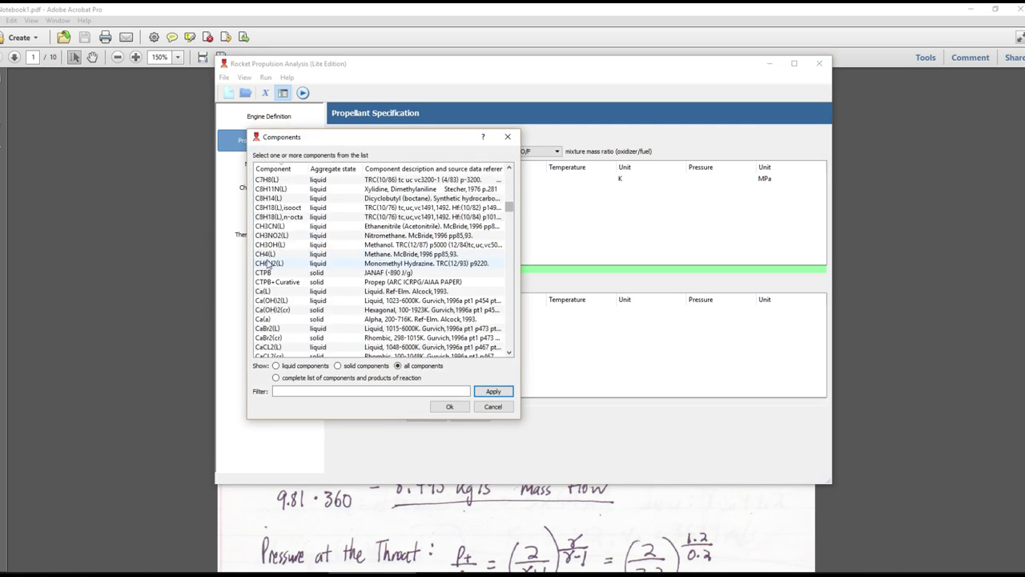
left_click(446, 410)
left_click(450, 151)
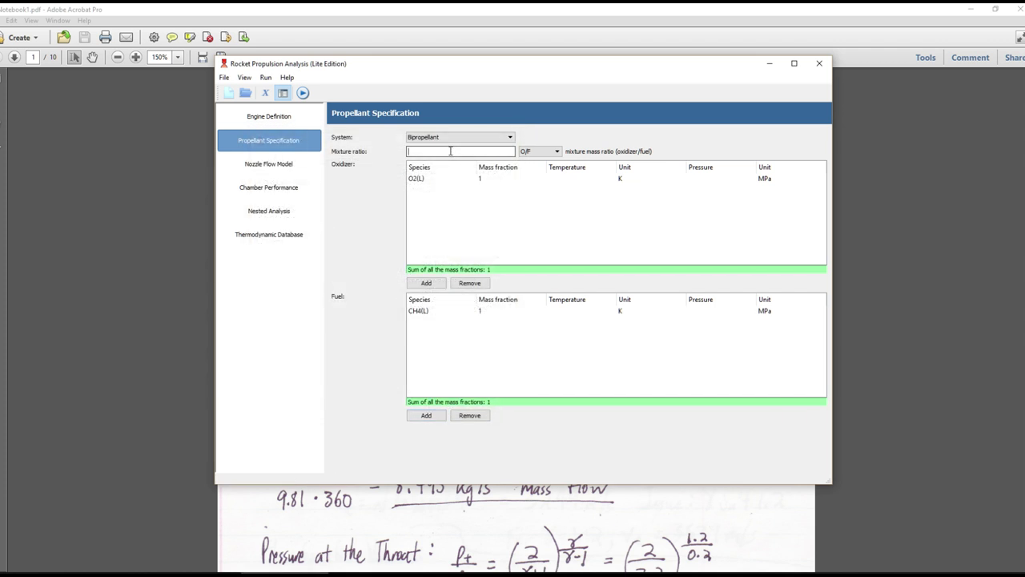
type("3.388")
left_click(529, 151)
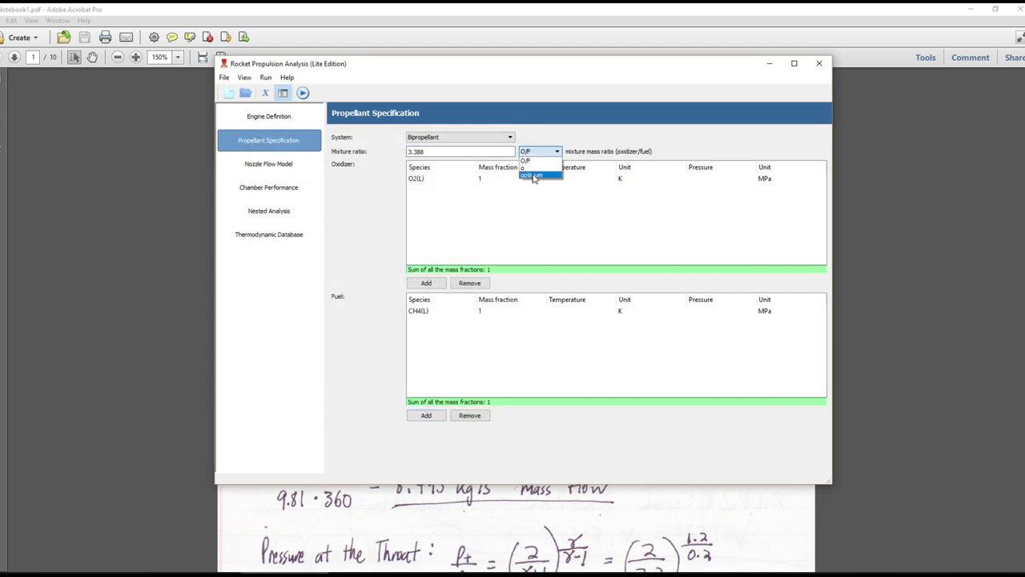
left_click(532, 176)
left_click(532, 153)
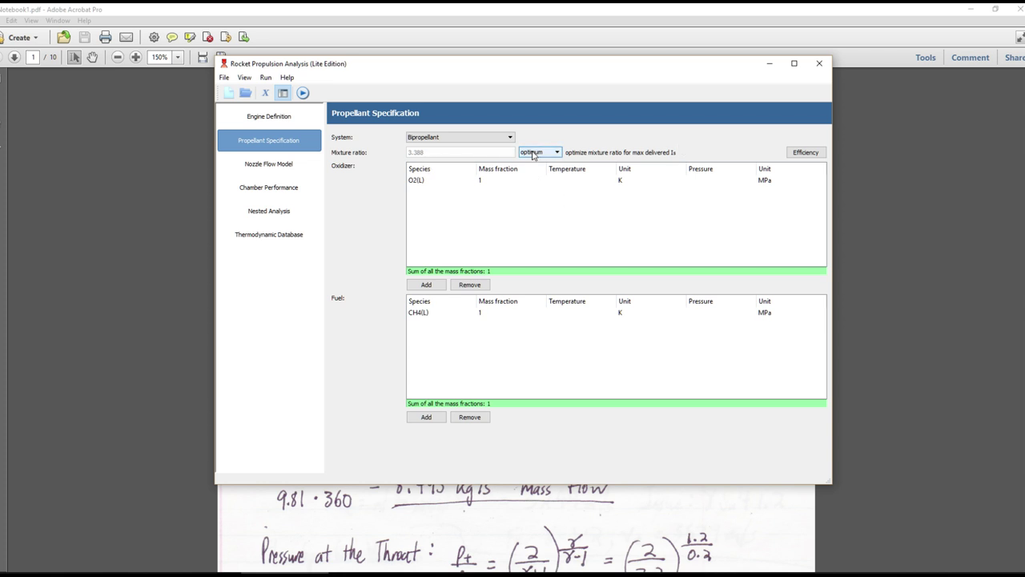
left_click(529, 161)
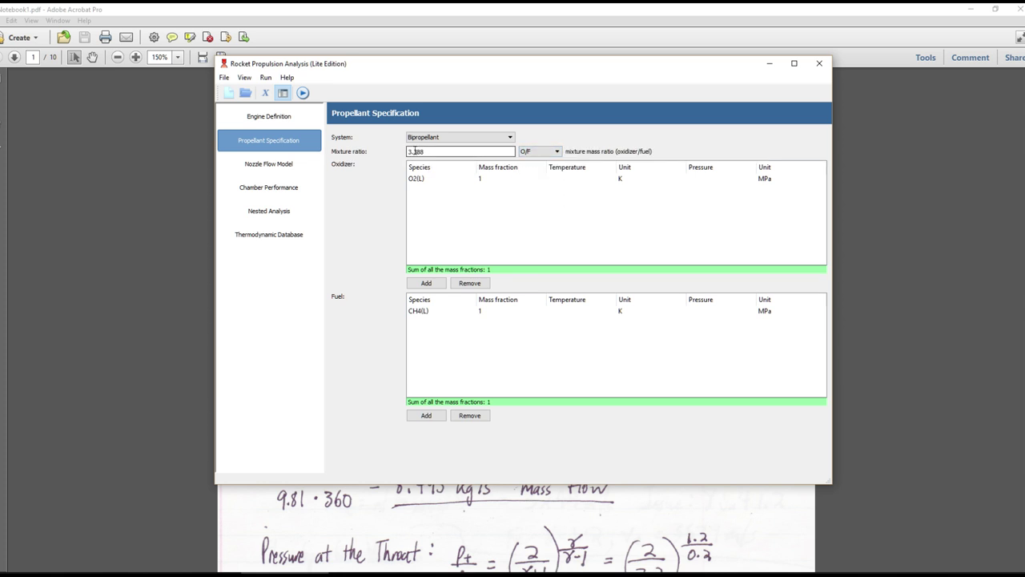
Define the nozzle exit condition in the nozzle flow model by an expansion area ratio of 80.
left_click(268, 164)
left_click(366, 263)
type("80")
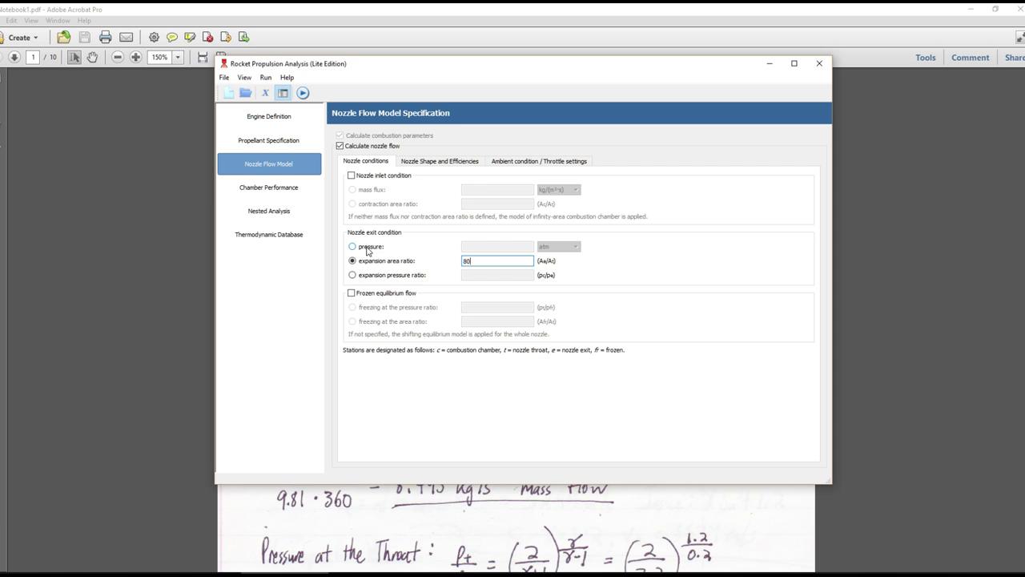
left_click(485, 262)
Check the nozzle shape and efficiency options, and enable throttle settings with a throttle range from 0.2 to 1.0.
left_click(433, 161)
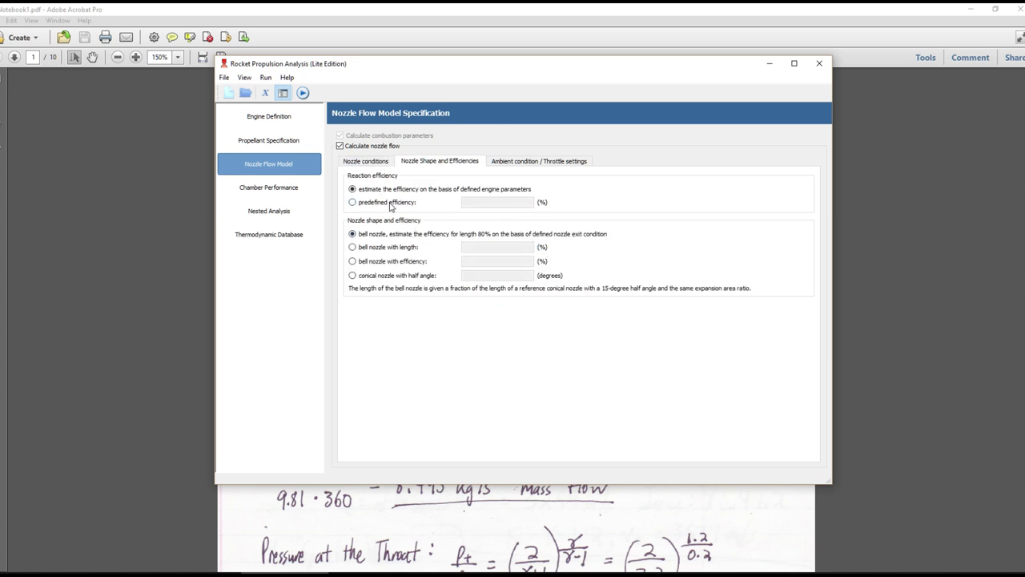
left_click(539, 161)
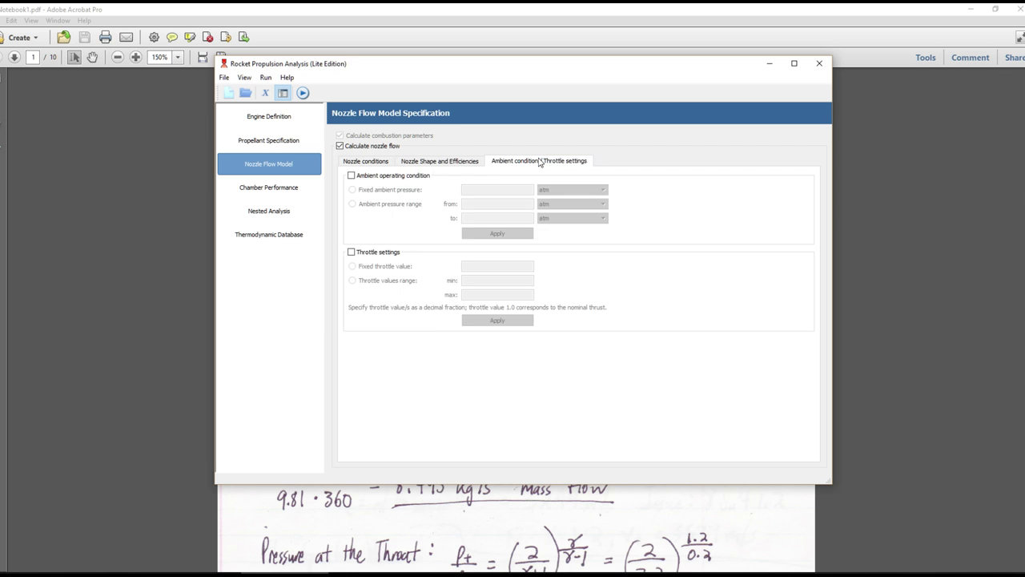
left_click(351, 252)
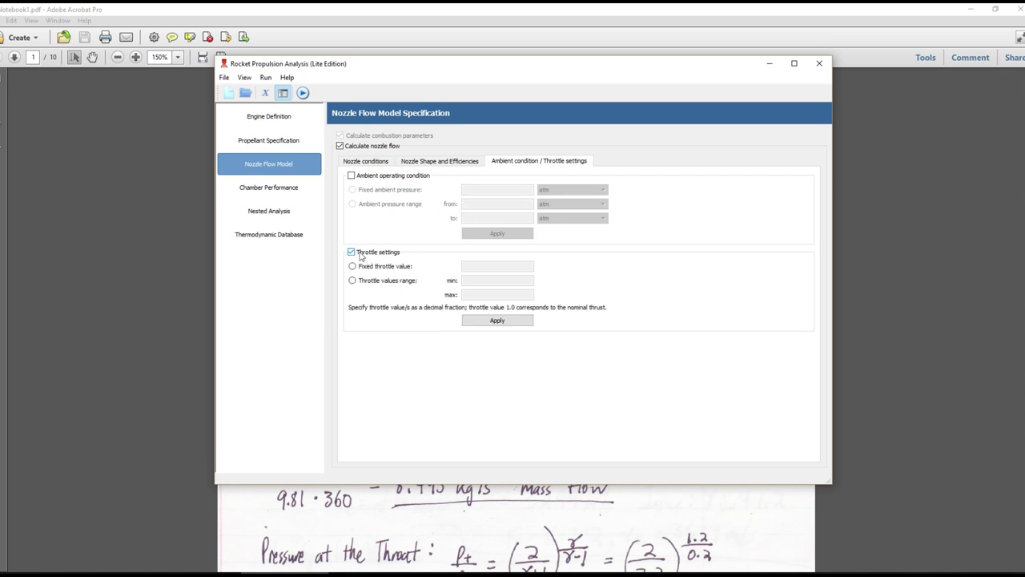
left_click(352, 280)
left_click(473, 280)
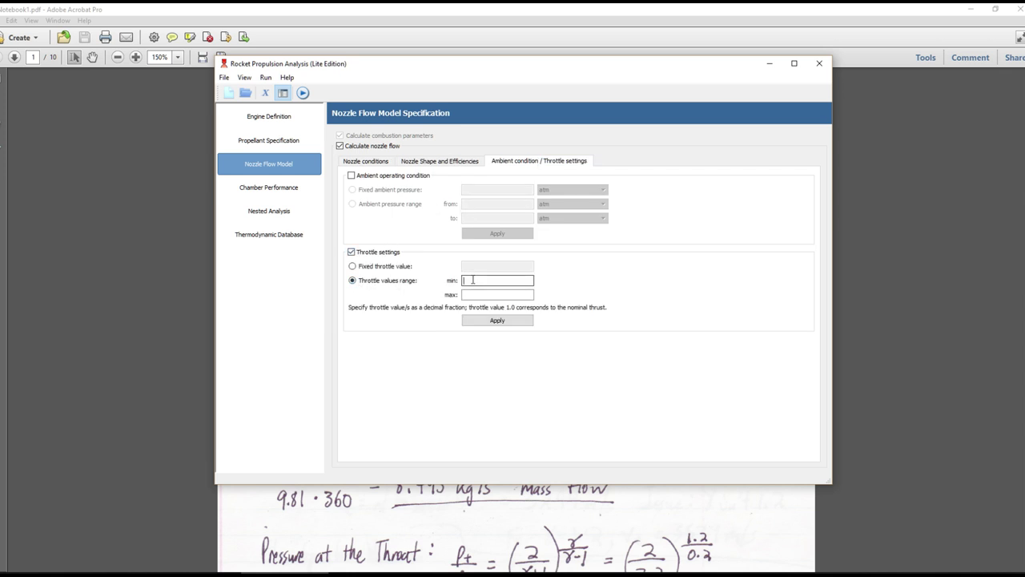
type("0.2")
left_click(490, 293)
type("1.0")
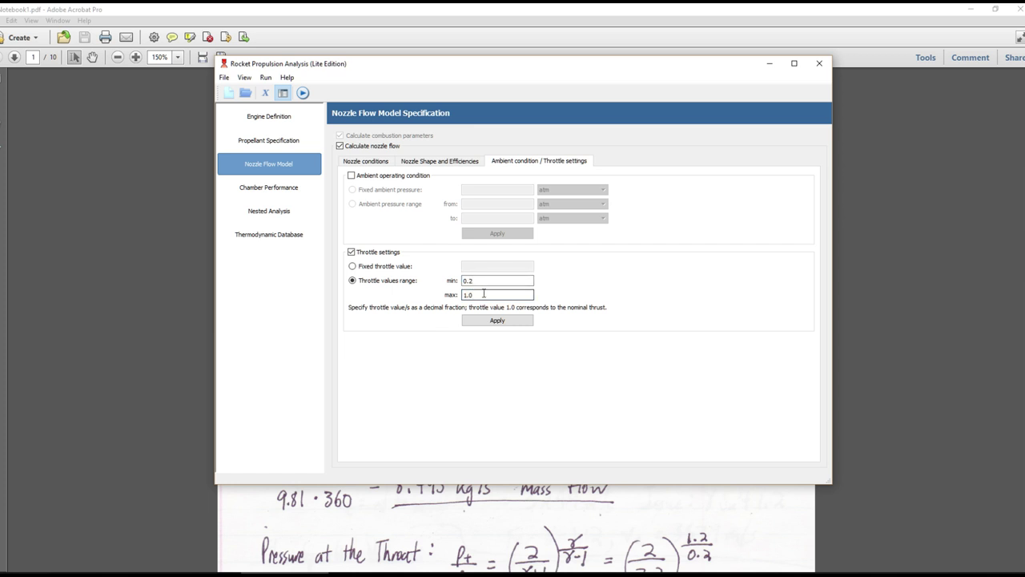
Run the chamber performance analysis and review its thermodynamic properties and theoretical and delivered performance.
left_click(268, 187)
left_click(303, 93)
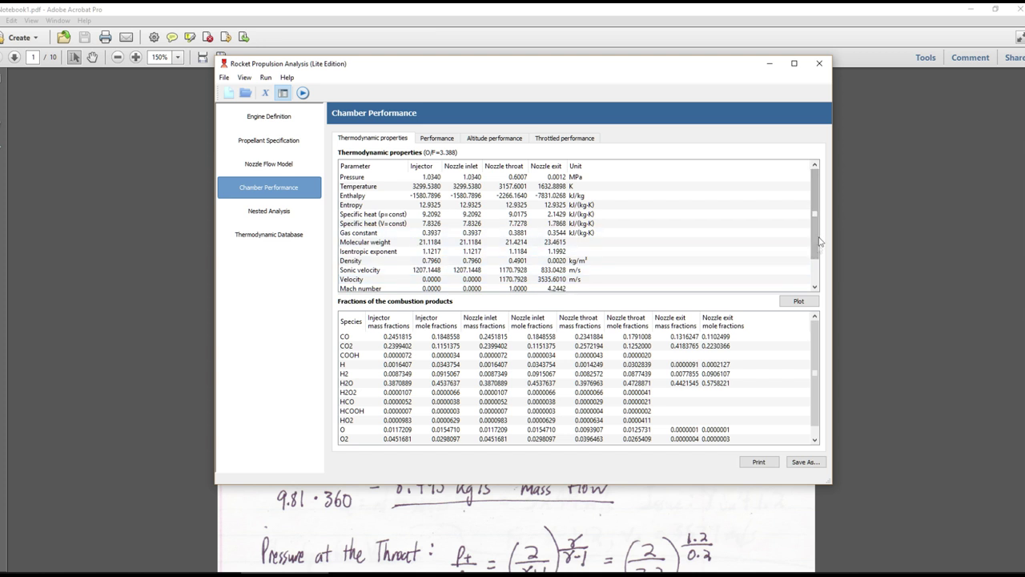
scroll(815, 263, "down", 1)
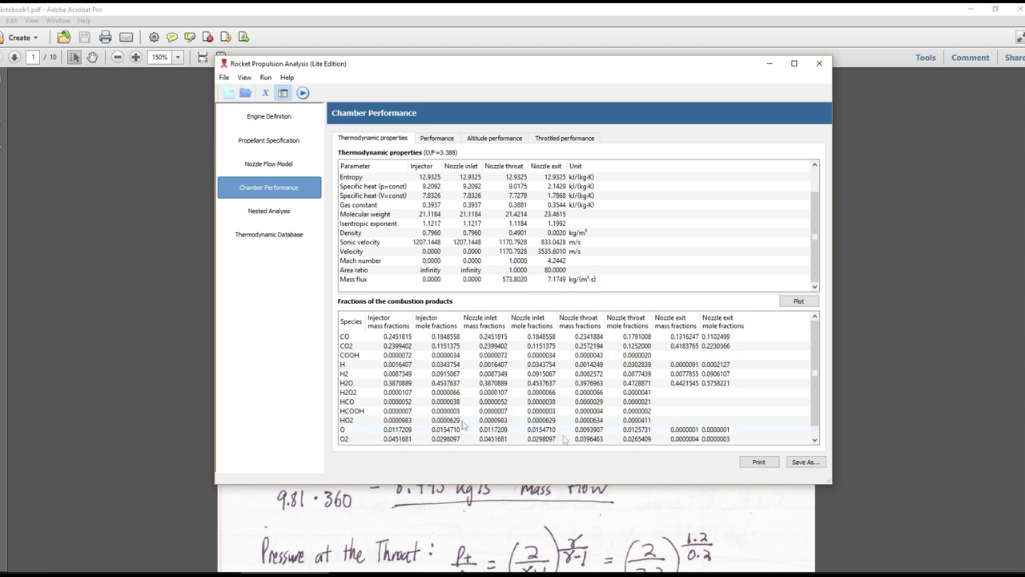
left_click(438, 138)
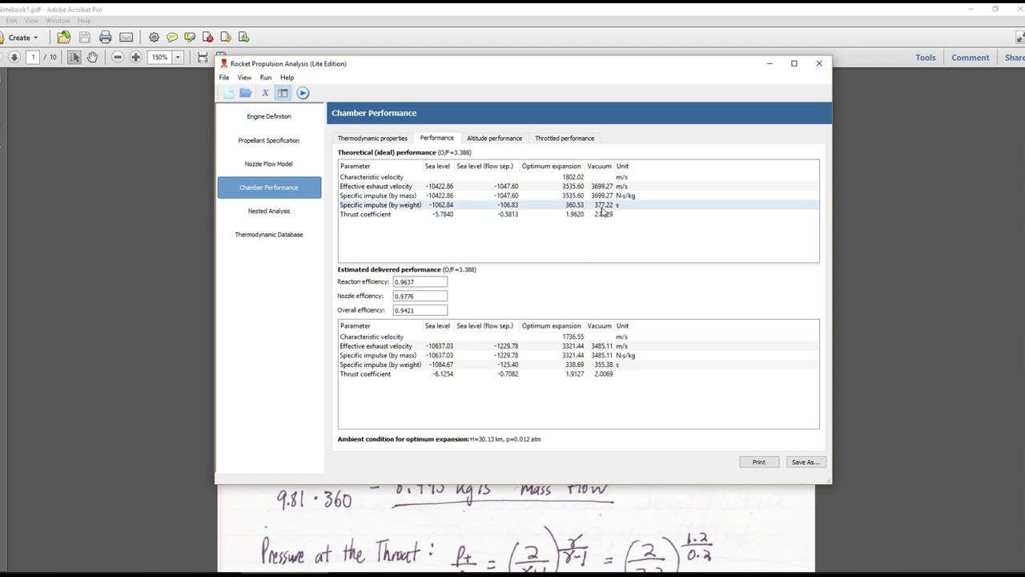
Compare the throttled chamber performance with the theoretical and estimated delivered specific impulse.
left_click(560, 138)
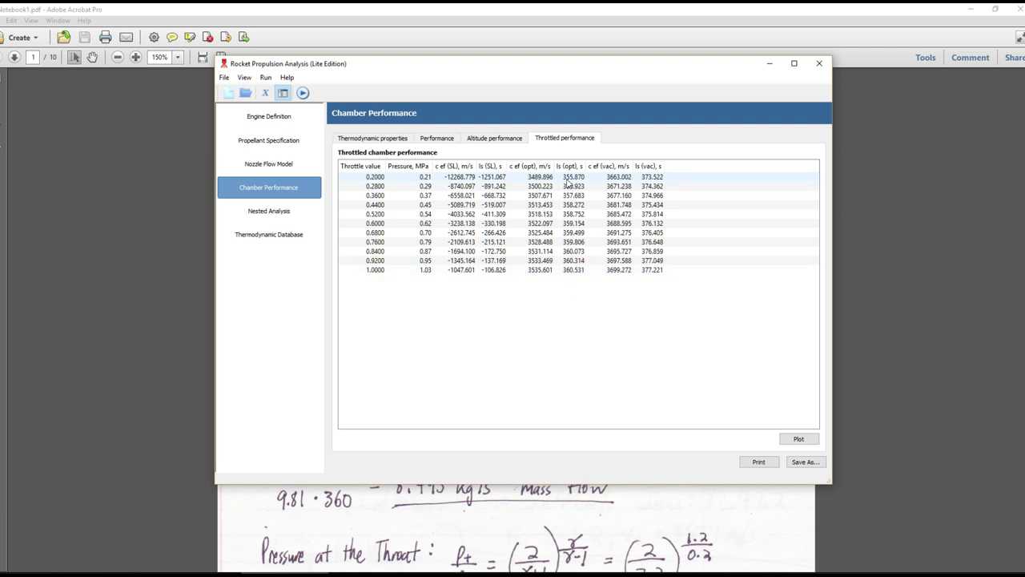
left_click(438, 139)
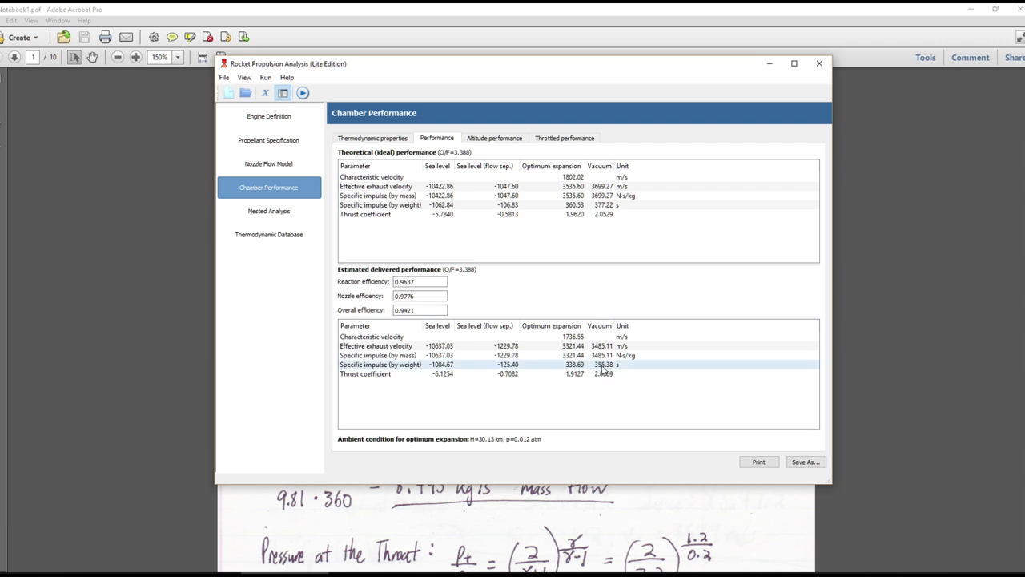
left_click(582, 140)
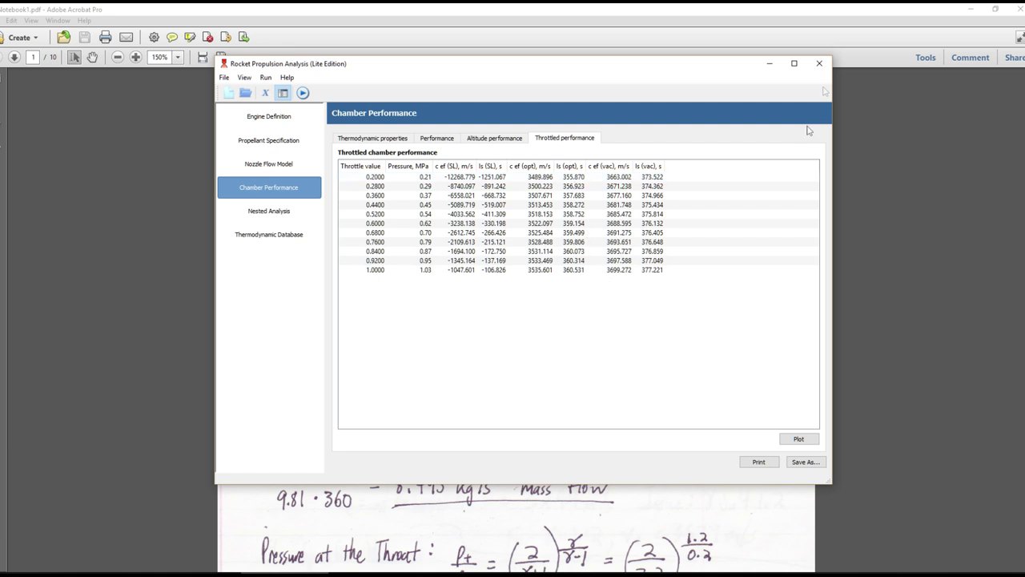
Switch to the handwritten notes in Adobe Acrobat and review the ED-1 engine's design parameters, specific heat ratio and exit molecular weight.
left_click(770, 63)
left_click(590, 285)
left_click(590, 285)
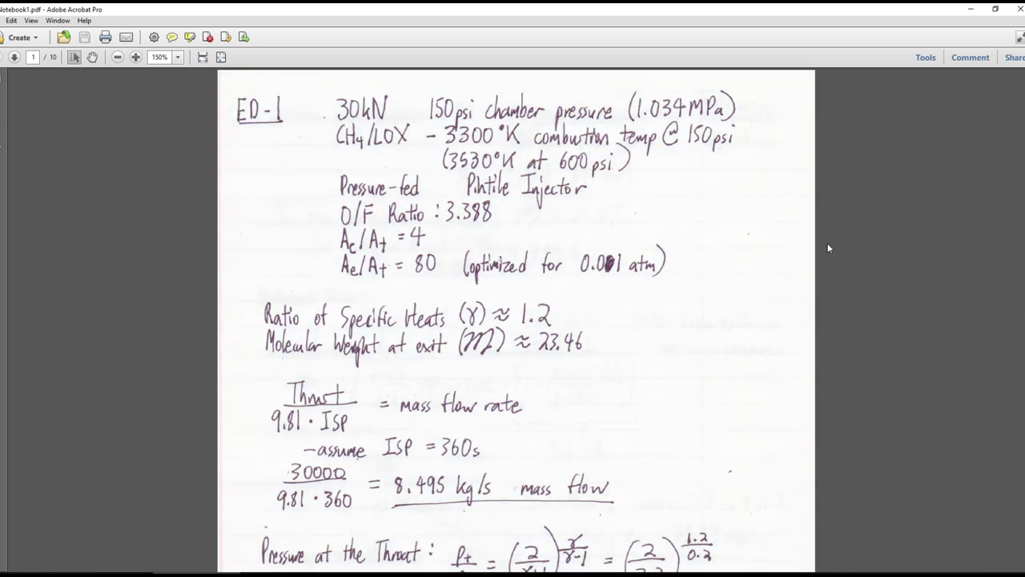
scroll(827, 243, "down", 1)
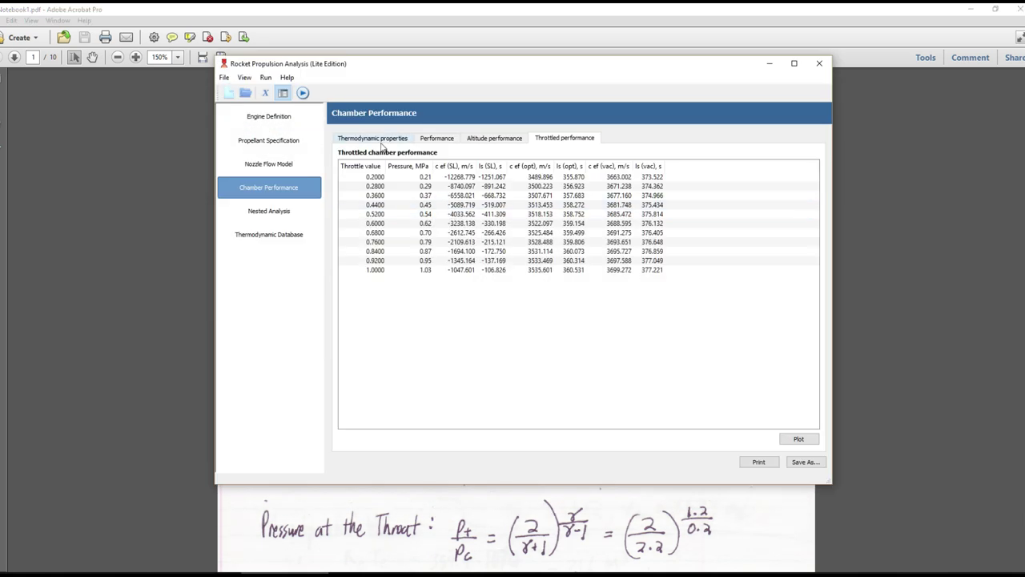
Check the notes' specific heat ratio and exit molecular weight against the thermodynamic properties and combustion products in Rocket Propulsion Analysis.
left_click(381, 141)
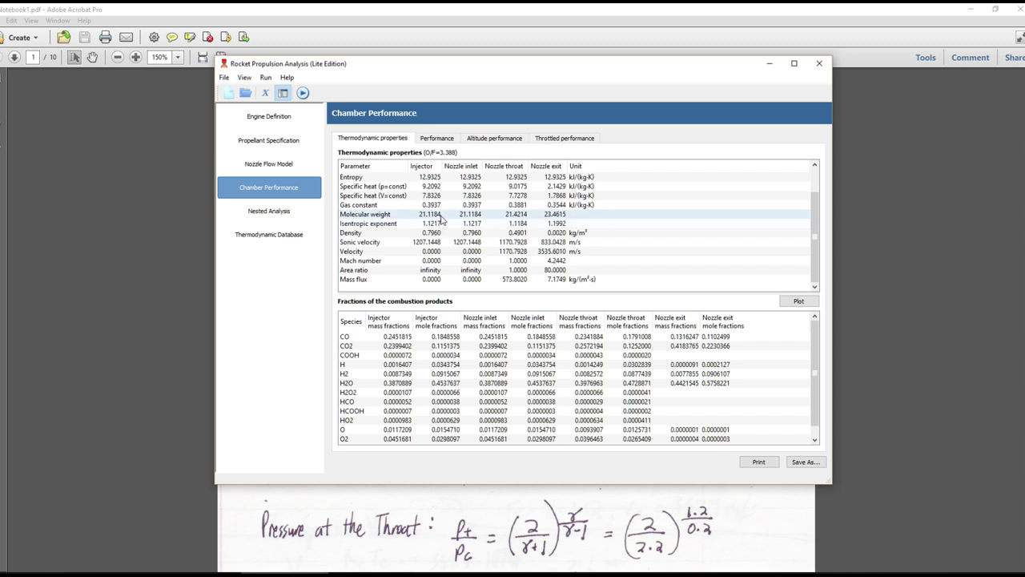
scroll(447, 220, "up", 1)
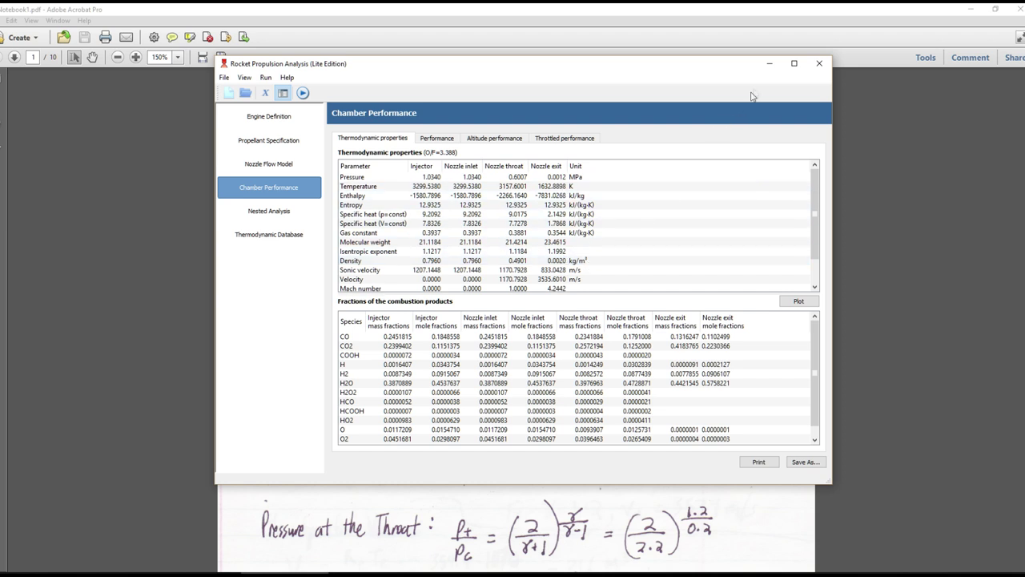
left_click(769, 63)
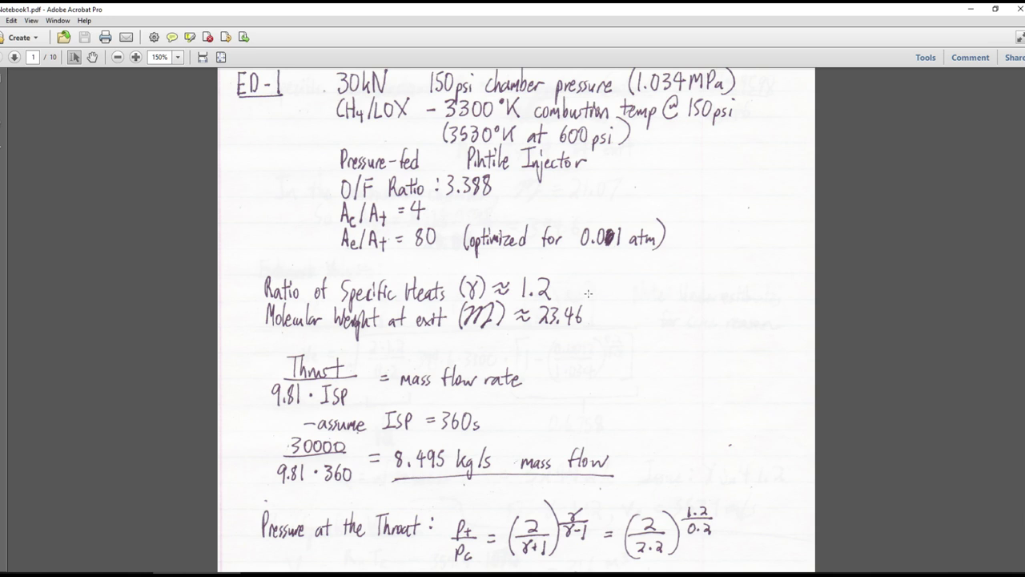
scroll(571, 301, "down", 4)
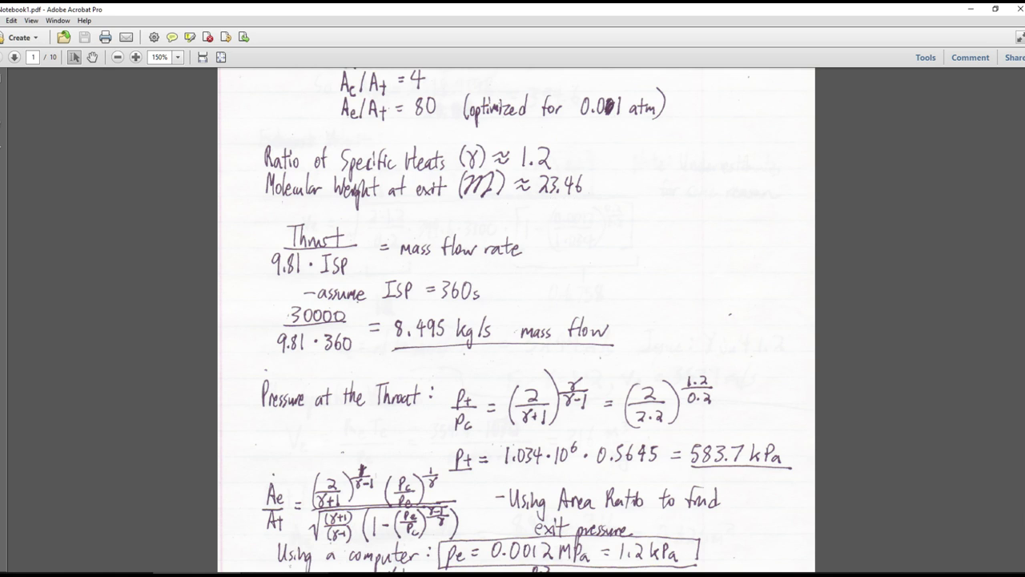
key("alt+Tab")
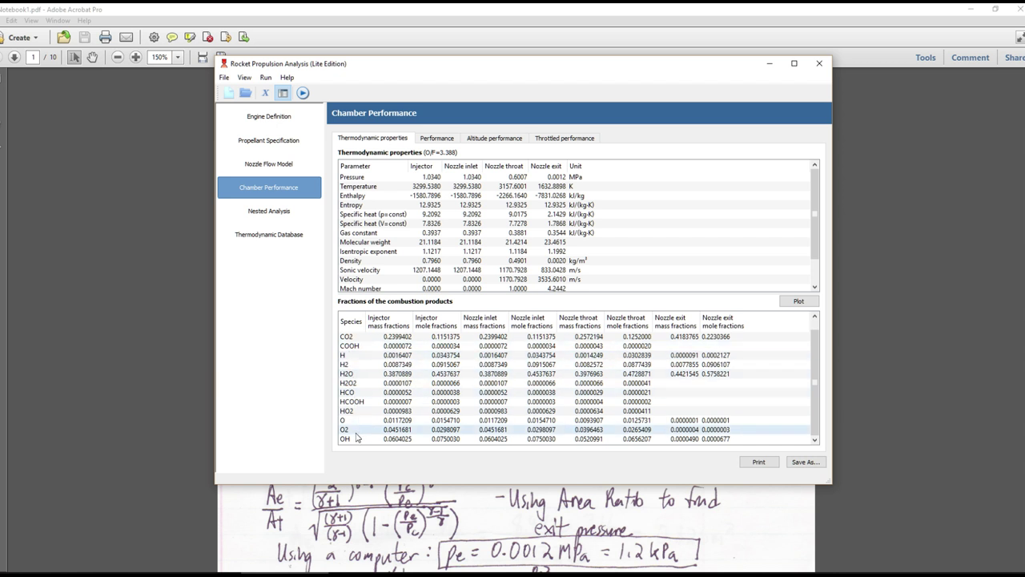
scroll(589, 434, "up", 1)
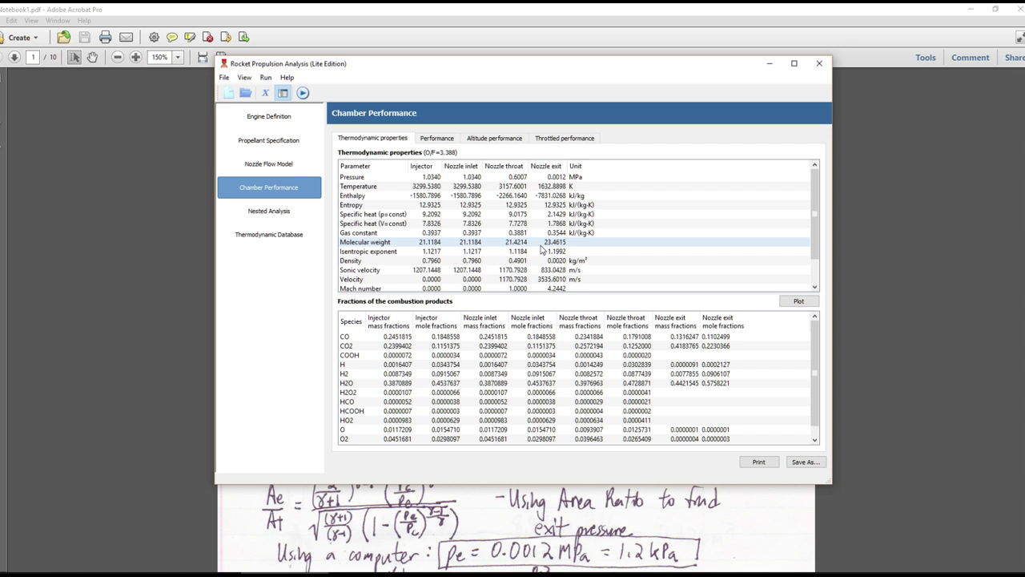
key("alt+Tab")
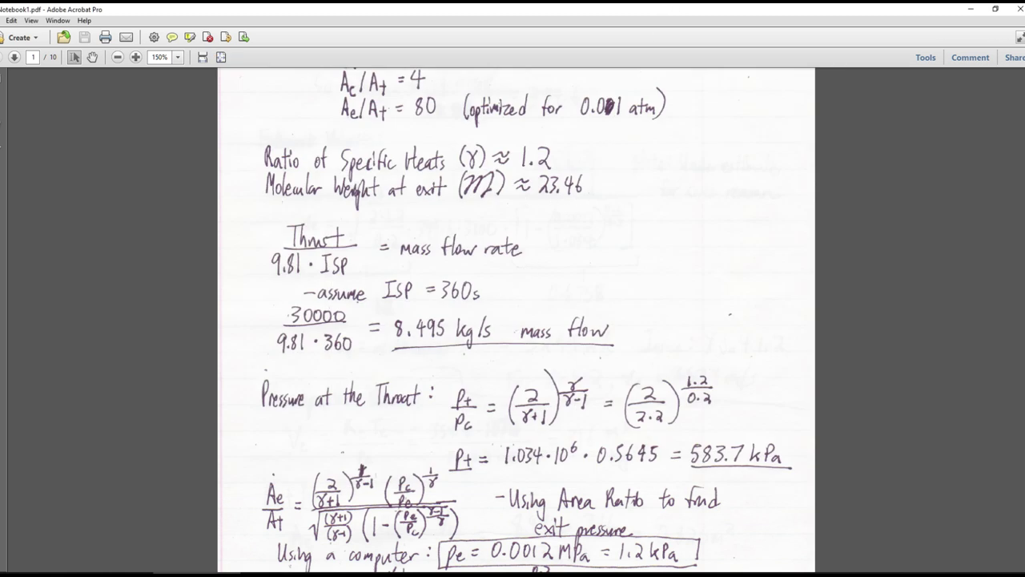
key("alt+Tab")
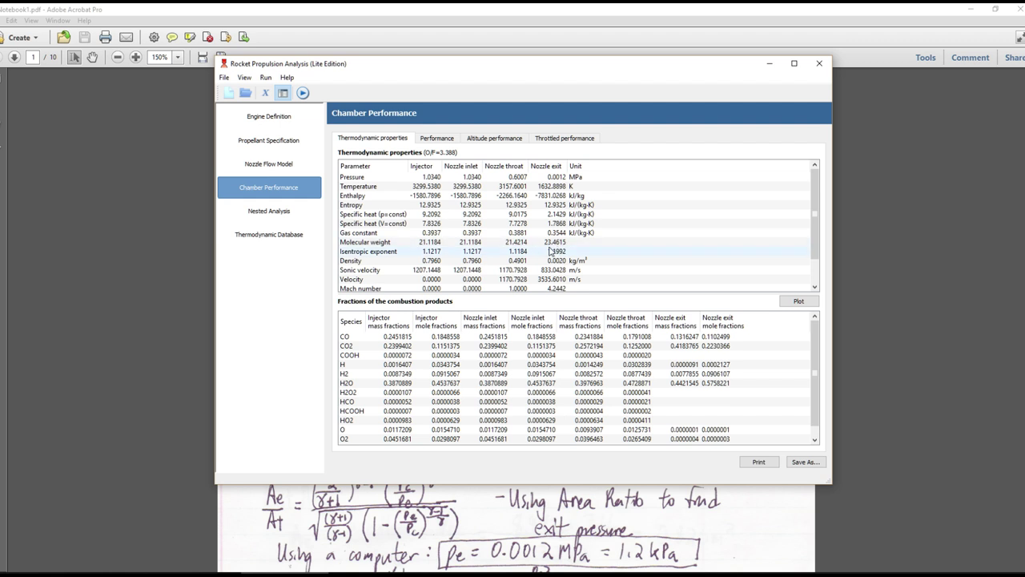
Review the mass flow rate calculation in the Acrobat notes and check the mass flux in Rocket Propulsion Analysis.
left_click(771, 64)
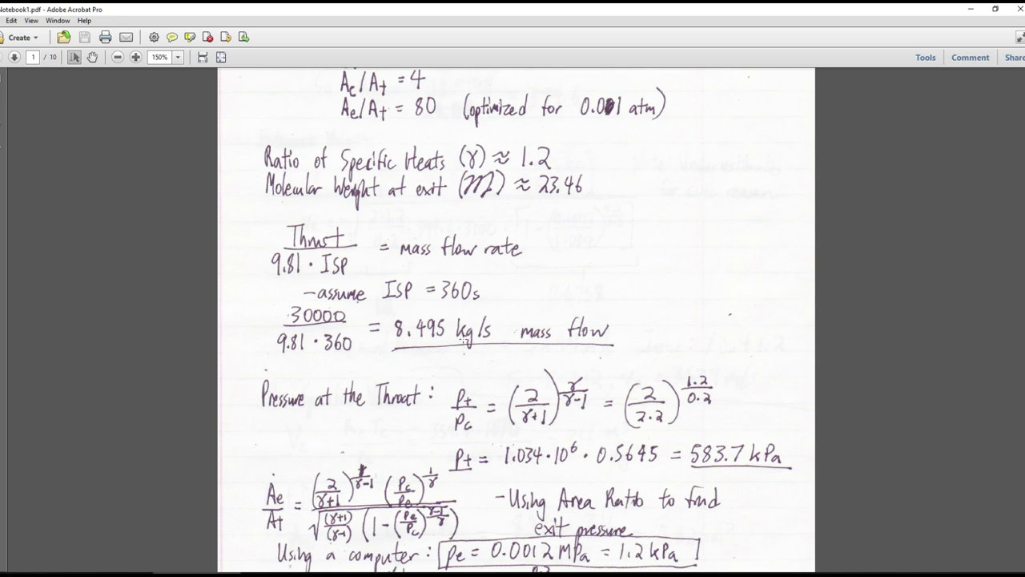
scroll(460, 309, "down", 1)
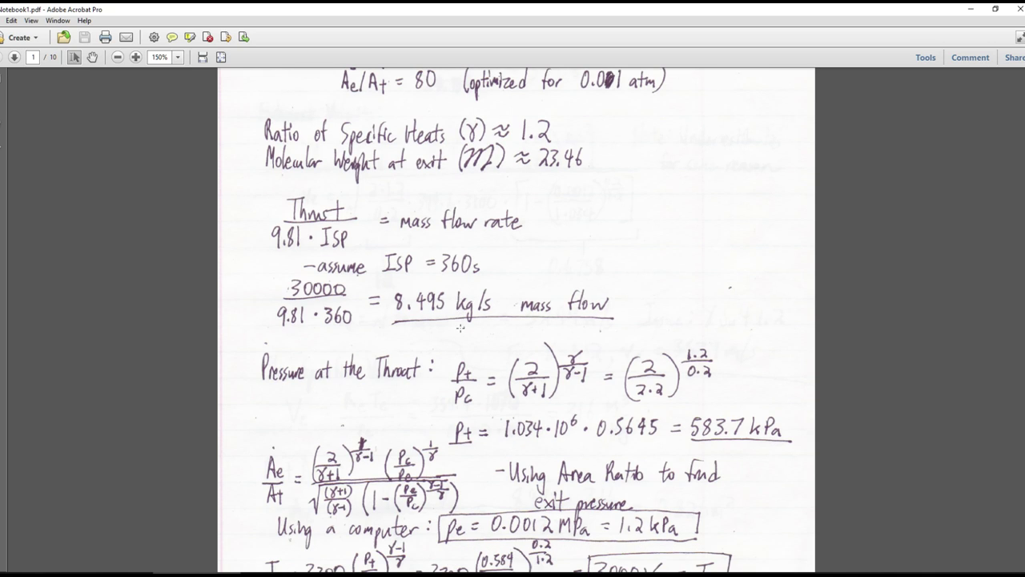
key("alt+Tab")
scroll(578, 251, "down", 1)
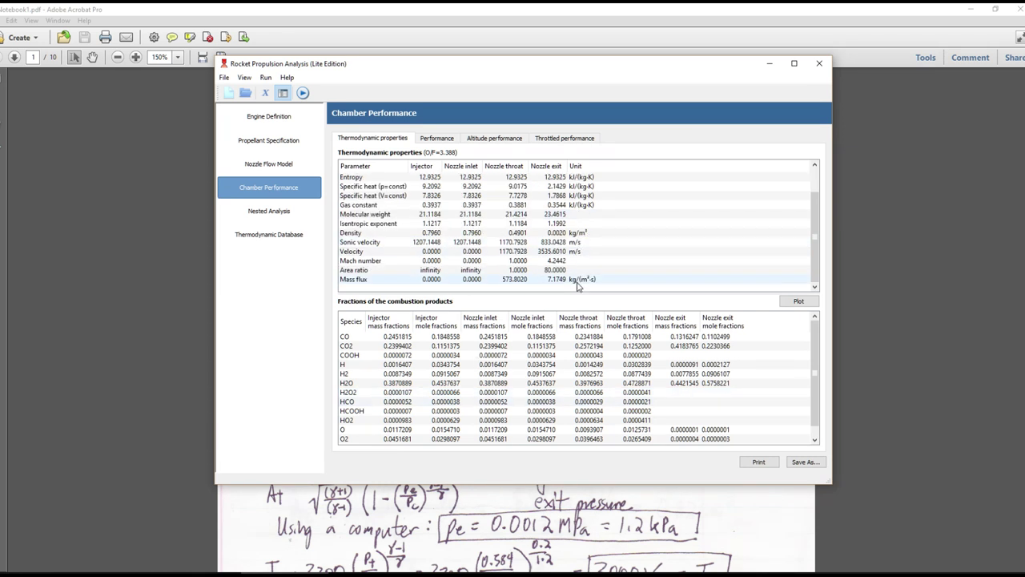
left_click(769, 65)
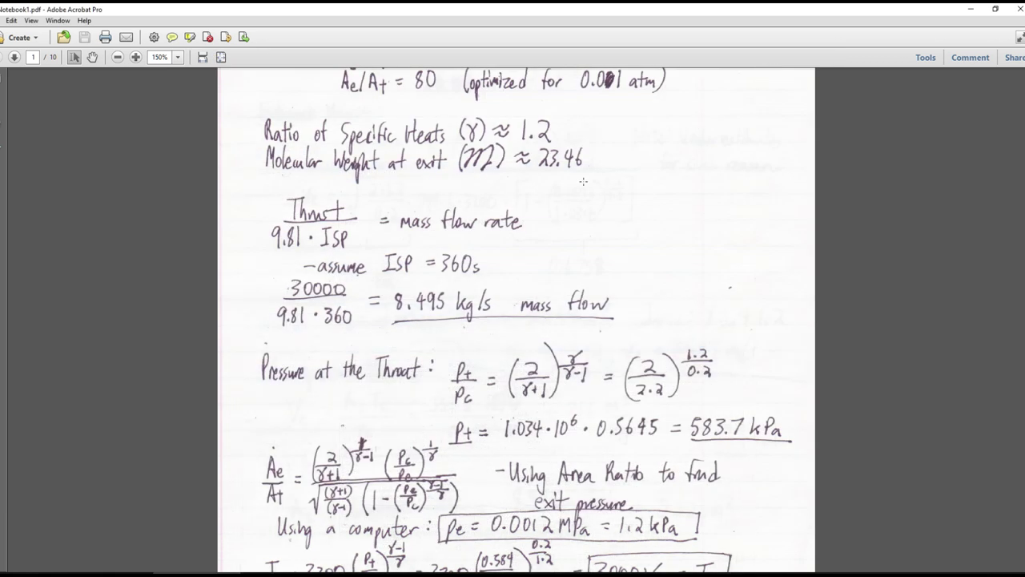
Read through the throat pressure, area ratio and exit pressure calculations in the notes, relating them to the chamber pressure and specific heat ratio.
scroll(539, 239, "down", 3)
scroll(539, 239, "down", 1)
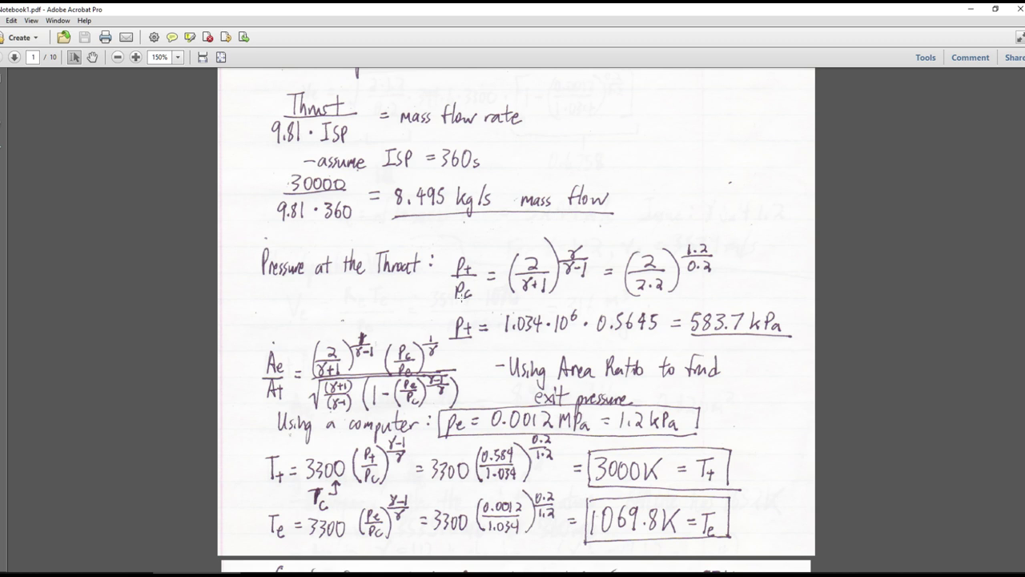
scroll(439, 240, "up", 6)
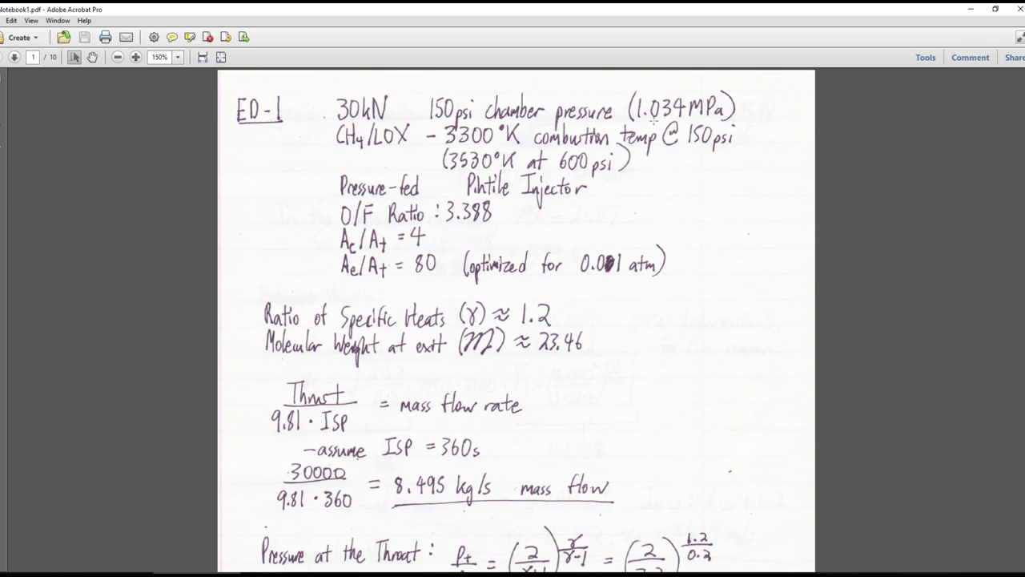
scroll(654, 120, "down", 8)
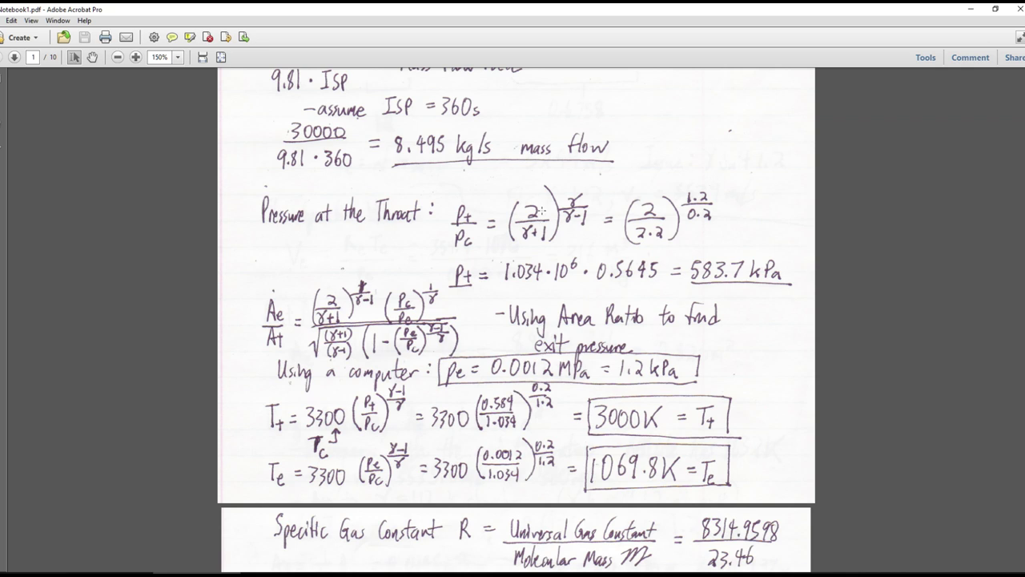
scroll(530, 230, "up", 3)
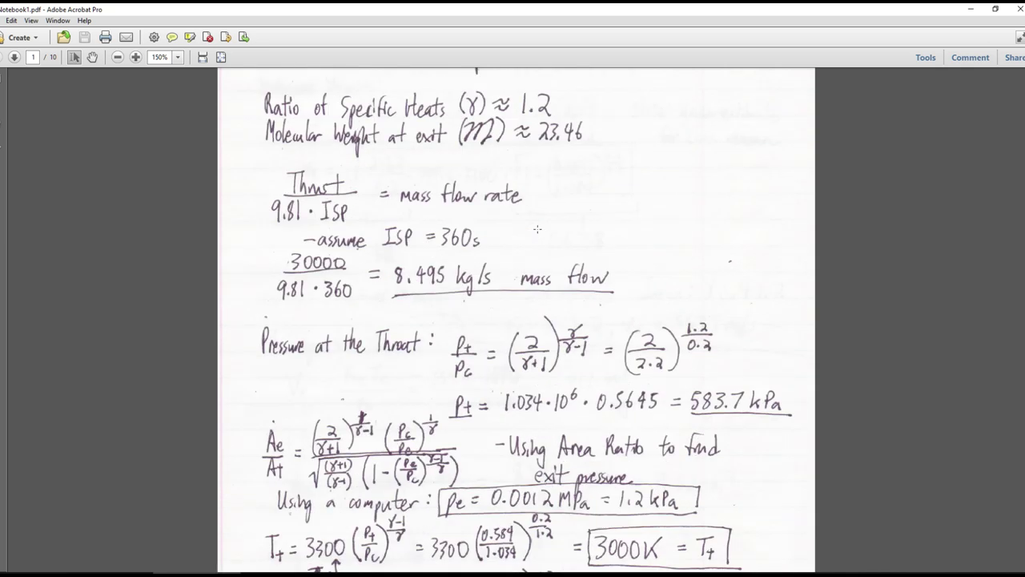
scroll(537, 229, "up", 2)
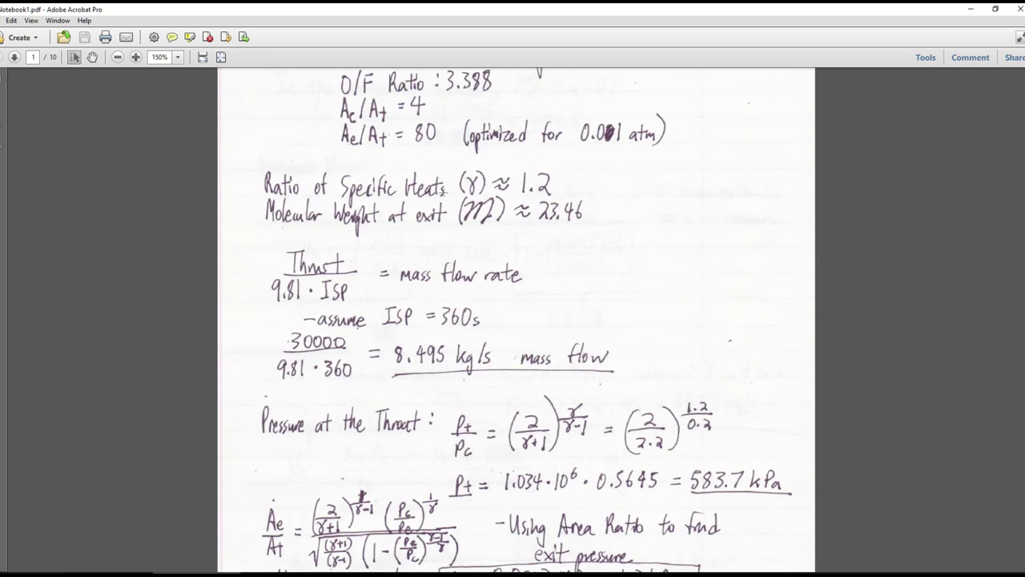
scroll(535, 346, "down", 2)
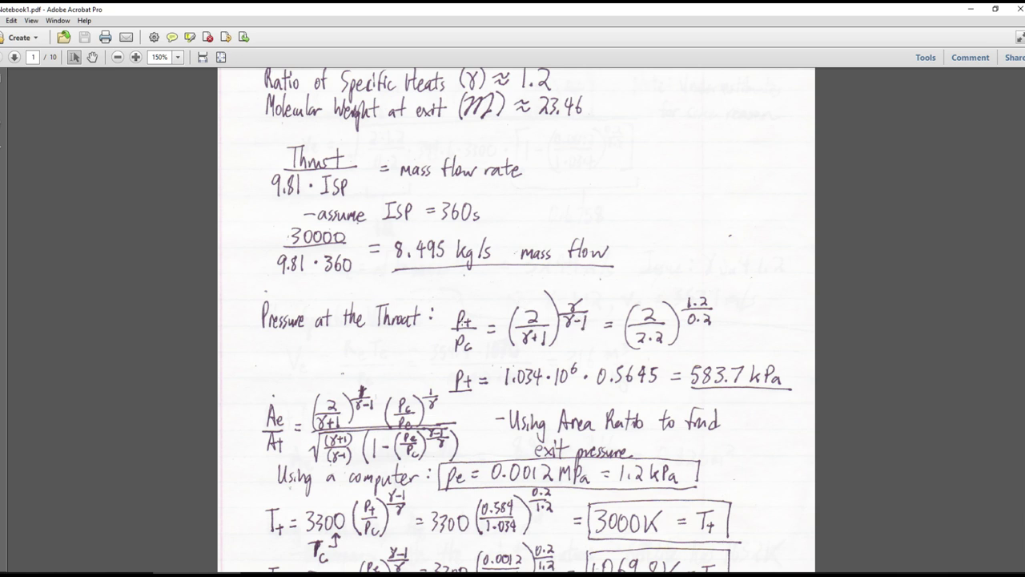
scroll(470, 337, "up", 3)
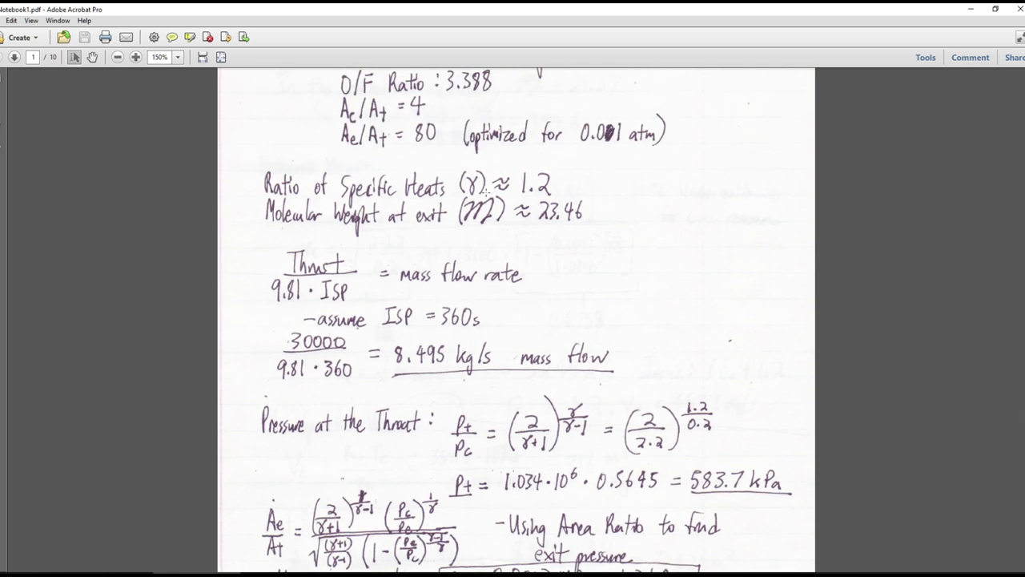
scroll(495, 229, "down", 4)
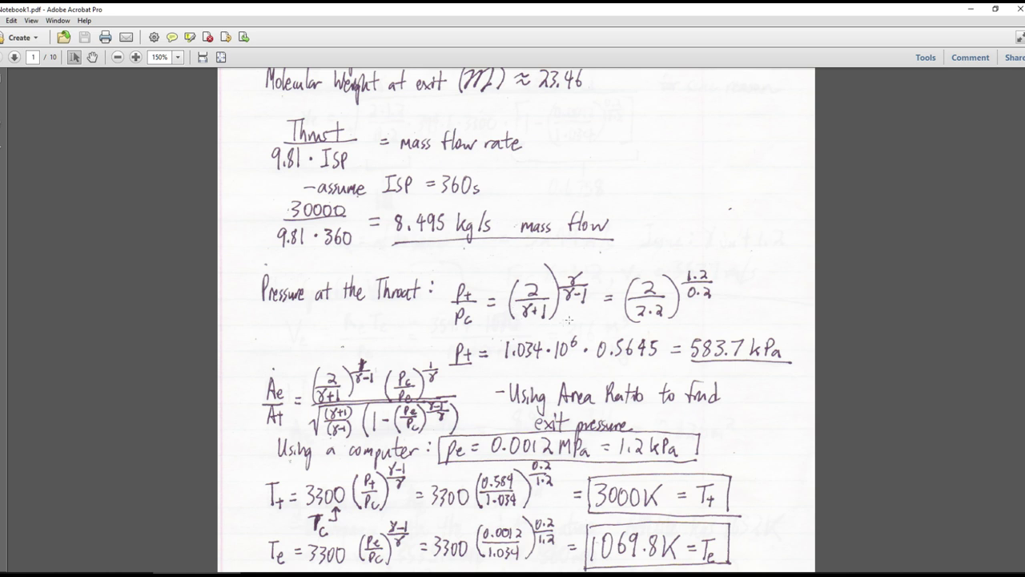
scroll(531, 261, "up", 3)
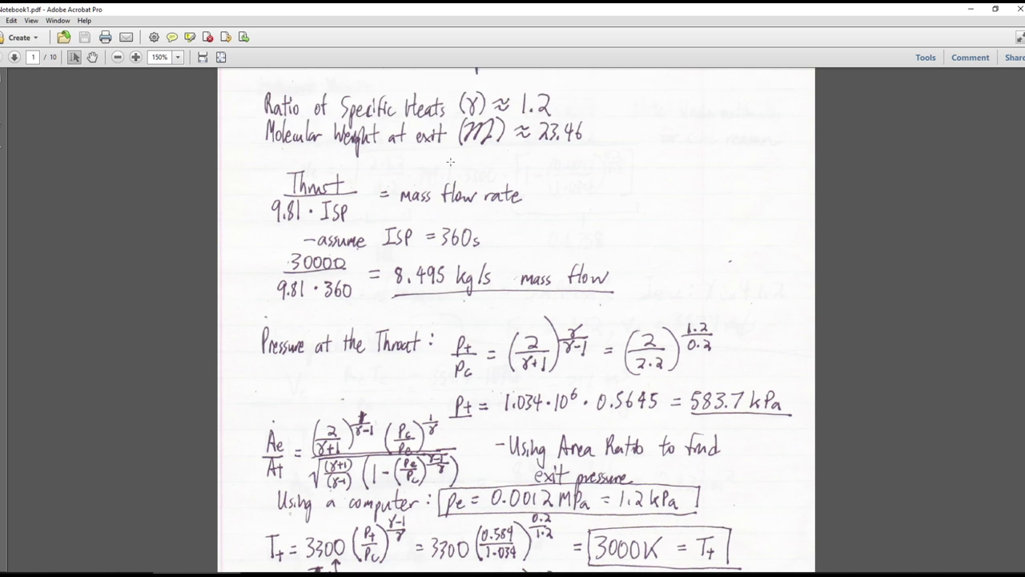
scroll(531, 235, "down", 4)
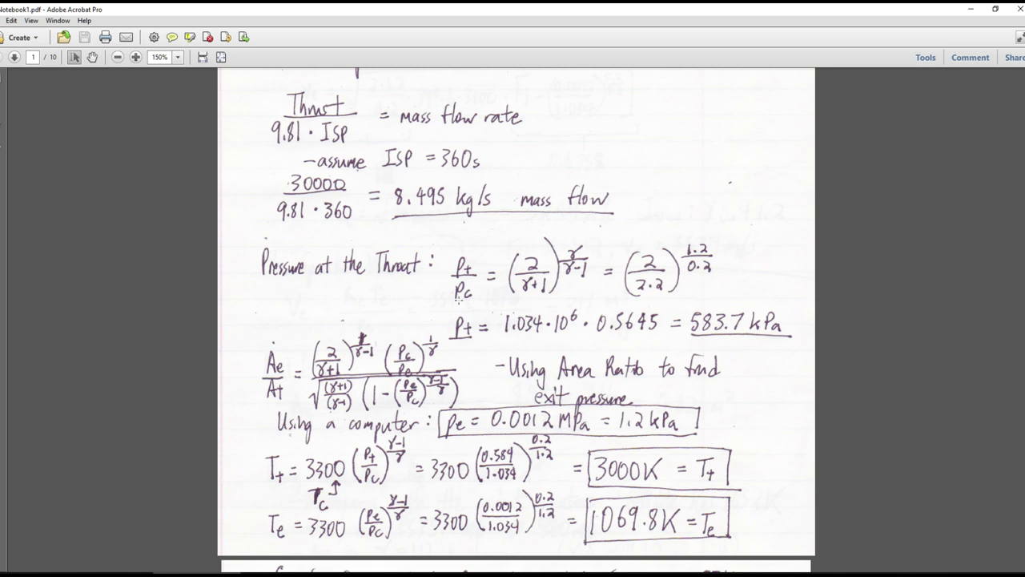
scroll(509, 373, "down", 2)
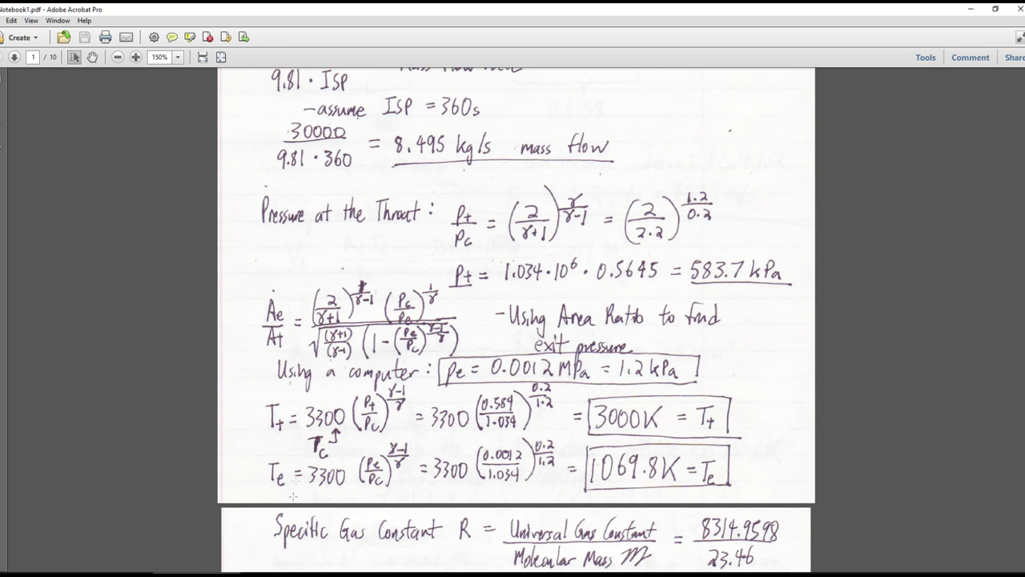
Check the nozzle exit pressure in Rocket Propulsion Analysis against the handwritten exit pressure result.
key("alt+Tab")
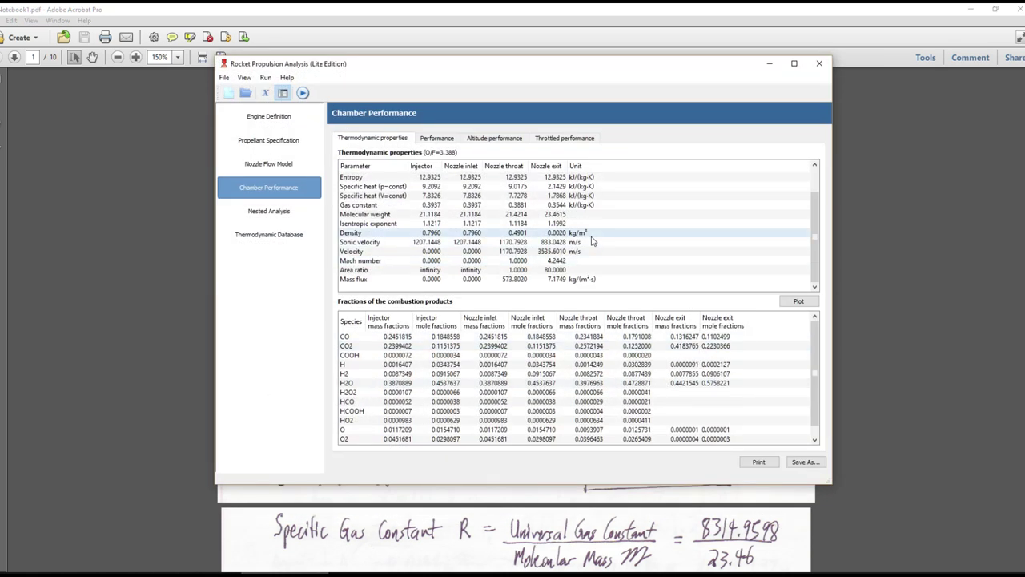
scroll(593, 241, "up", 1)
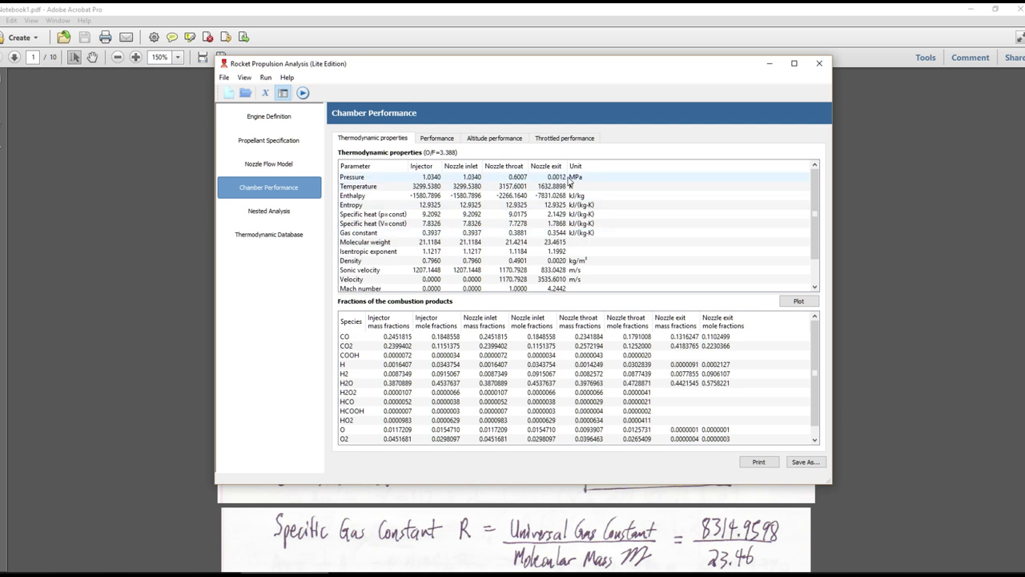
left_click(767, 64)
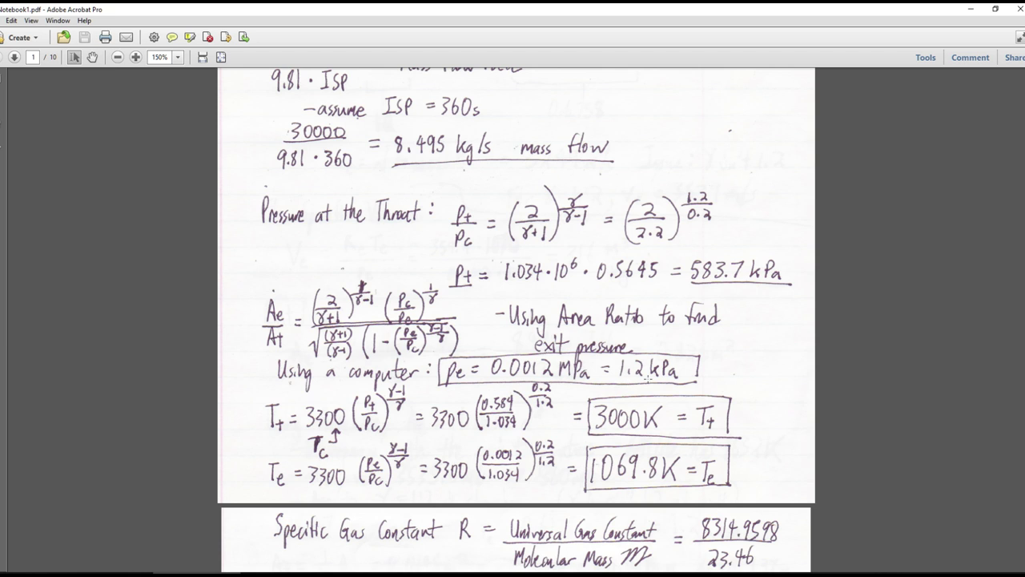
Review the throat and exit temperature and gas constant calculations in the notes, and bring up Rocket Propulsion Analysis's thermodynamic properties for comparison.
scroll(649, 375, "down", 1)
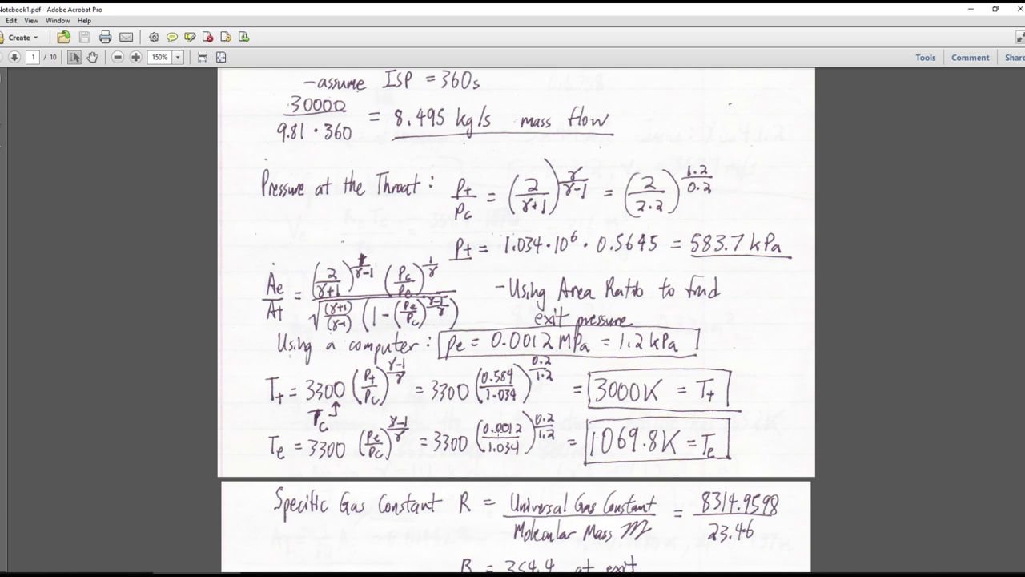
scroll(489, 372, "down", 2)
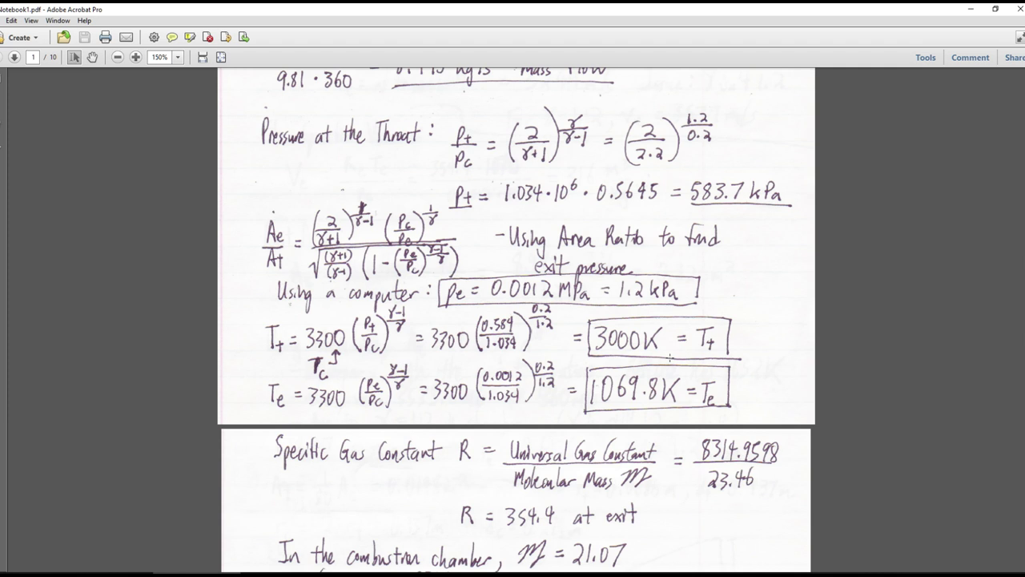
scroll(675, 358, "down", 2)
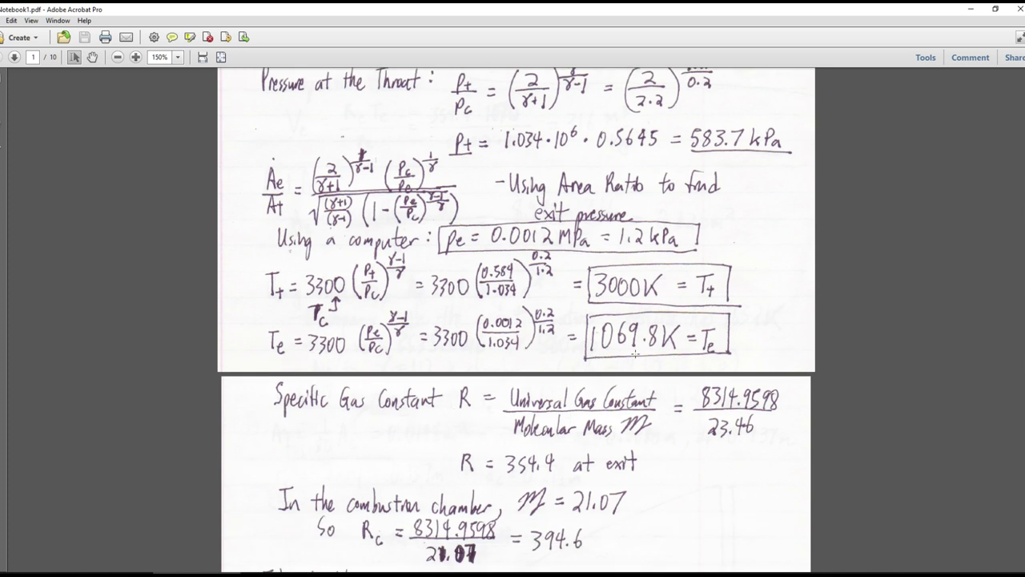
left_click(318, 571)
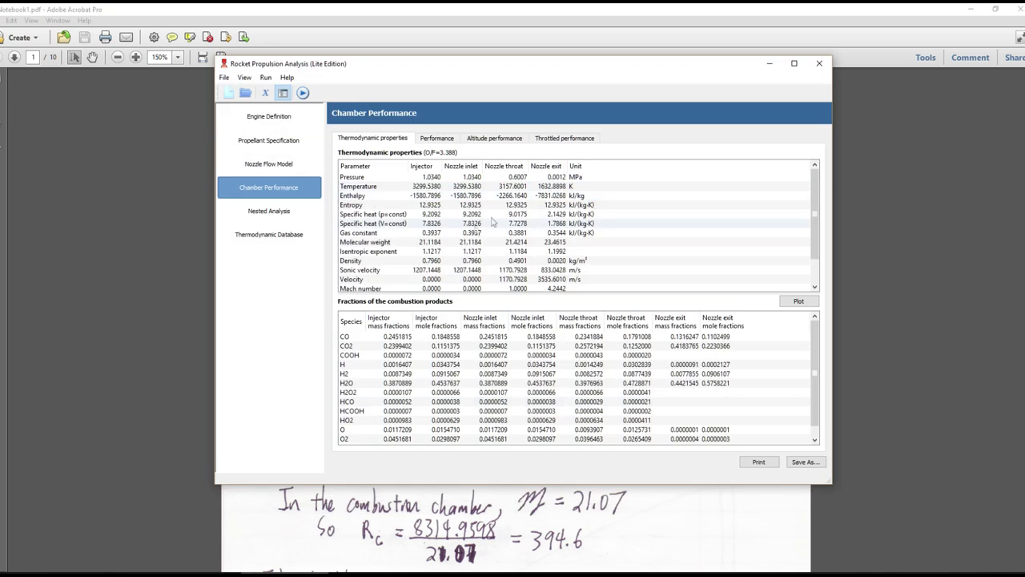
Compare the handwritten throat and exit temperatures in the Acrobat notes with Rocket Propulsion Analysis's thermodynamic properties.
left_click(769, 63)
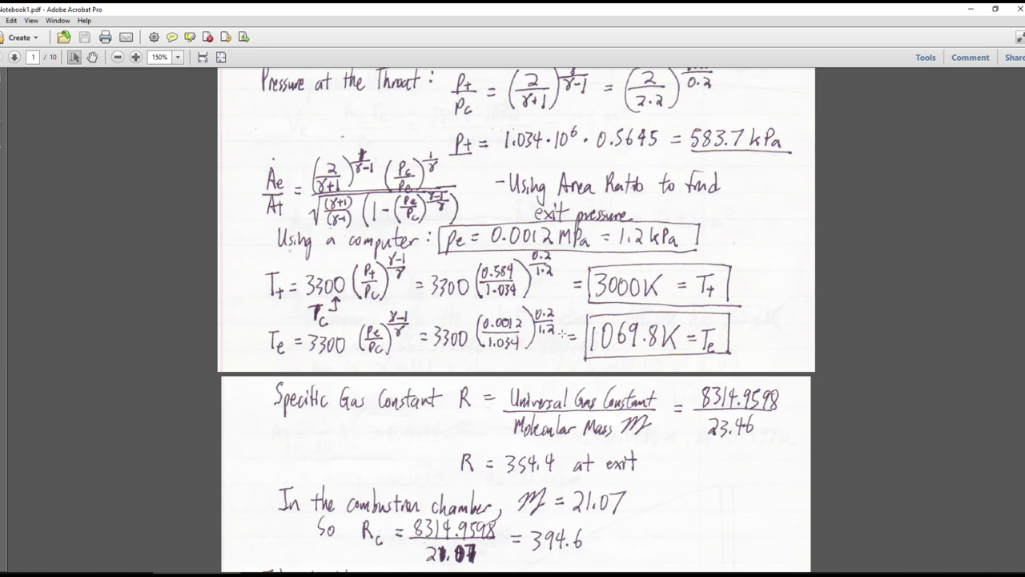
key("alt+Tab")
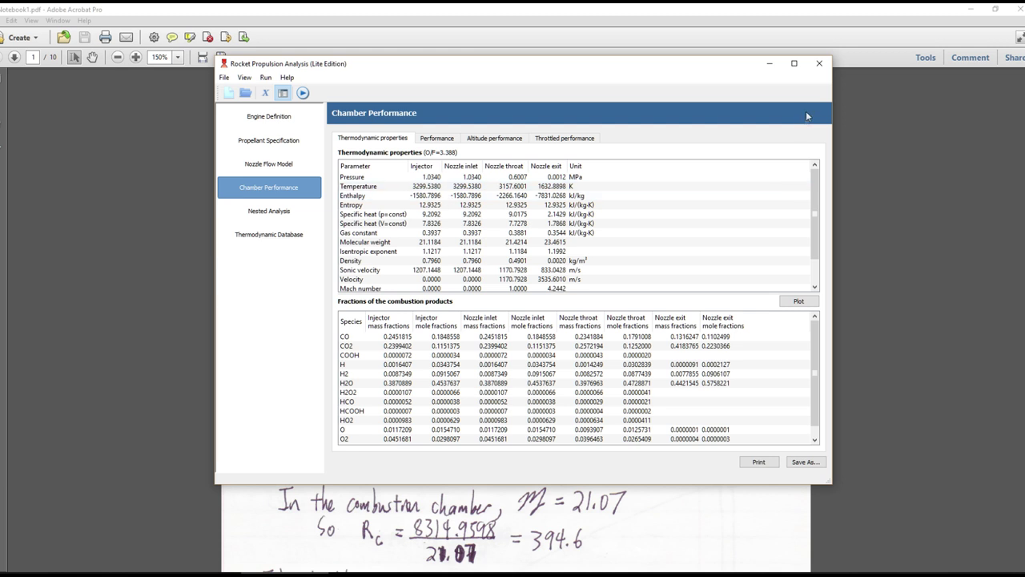
left_click(770, 63)
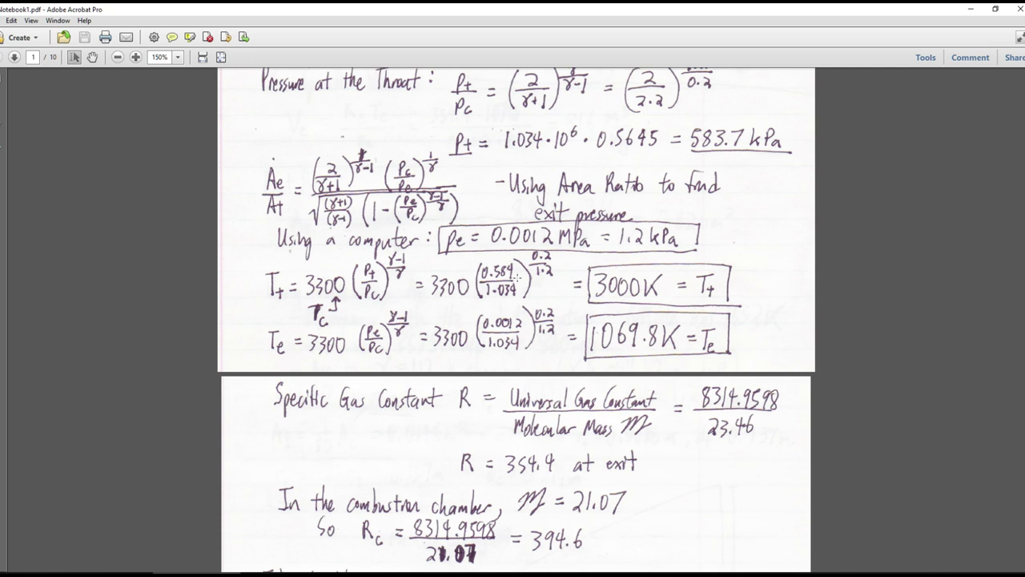
key("alt+Tab")
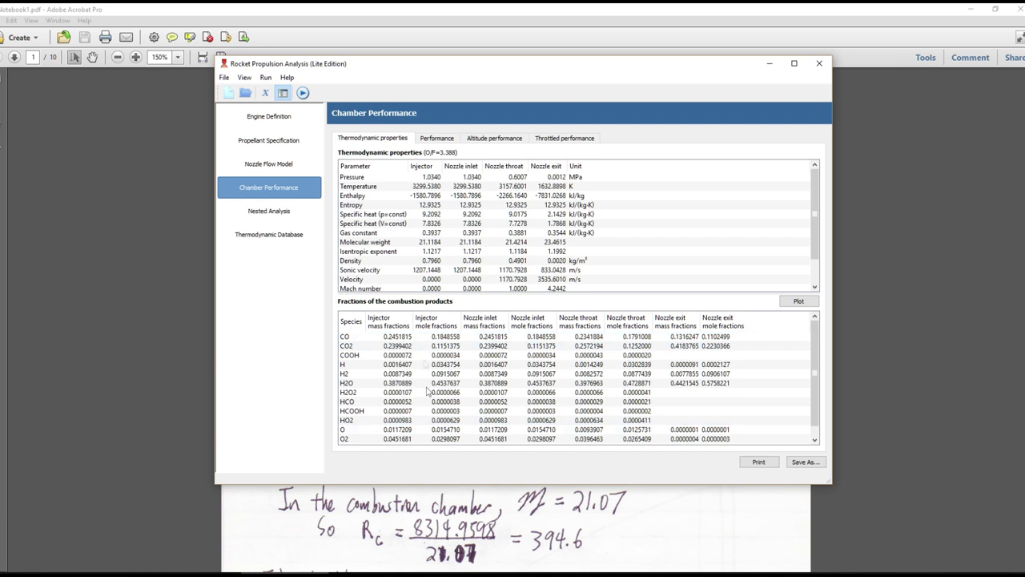
left_click(769, 64)
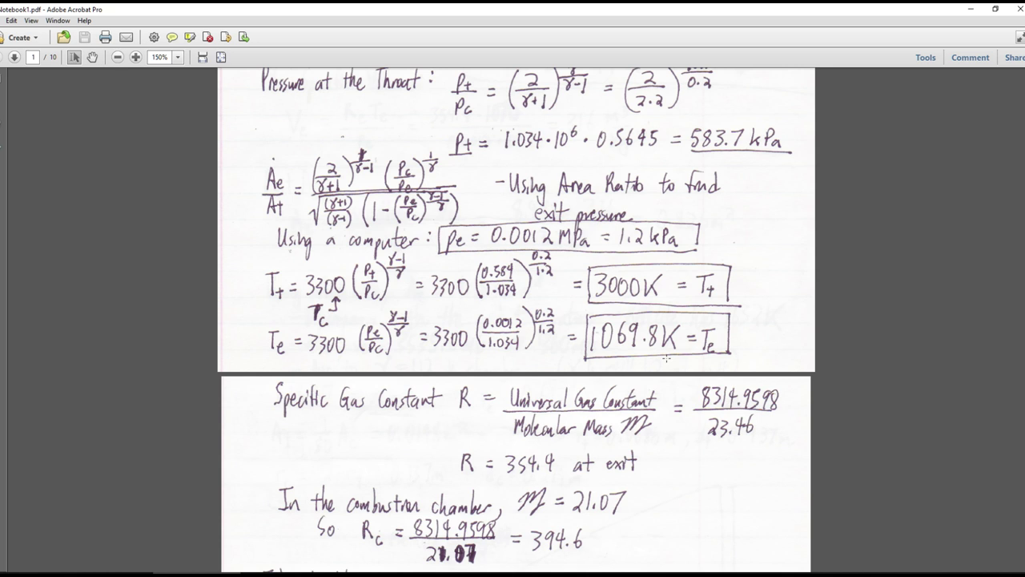
Review the specific gas constant calculations for the exit and combustion chamber, checking the molecular weight and gas constant in Rocket Propulsion Analysis.
scroll(665, 358, "down", 1)
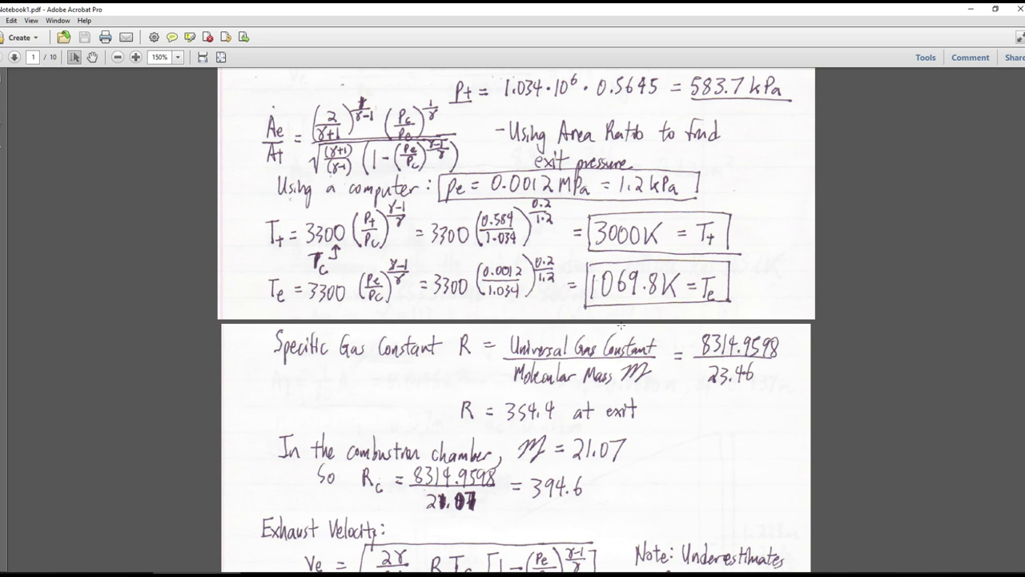
scroll(621, 326, "down", 1)
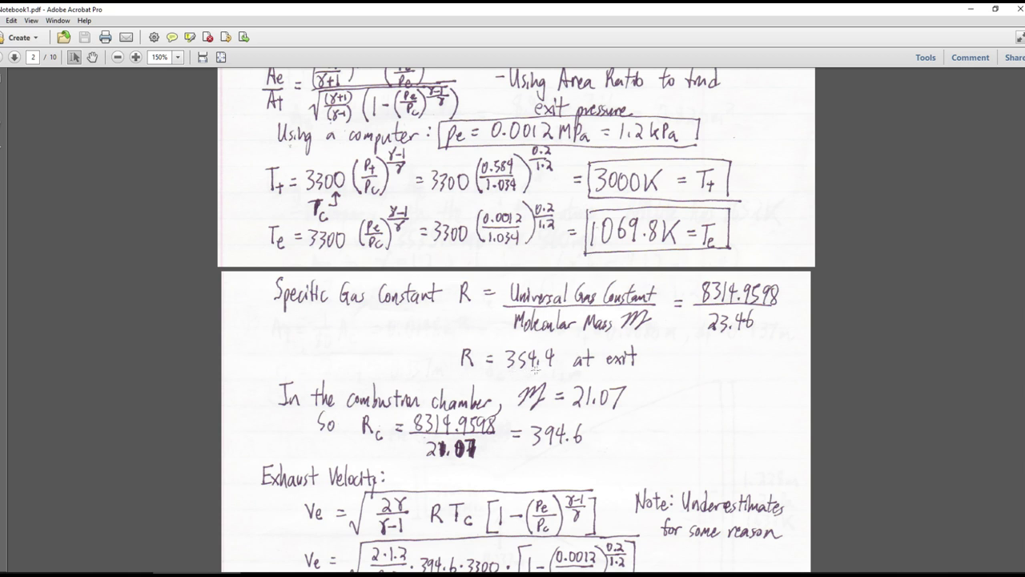
scroll(518, 392, "down", 1)
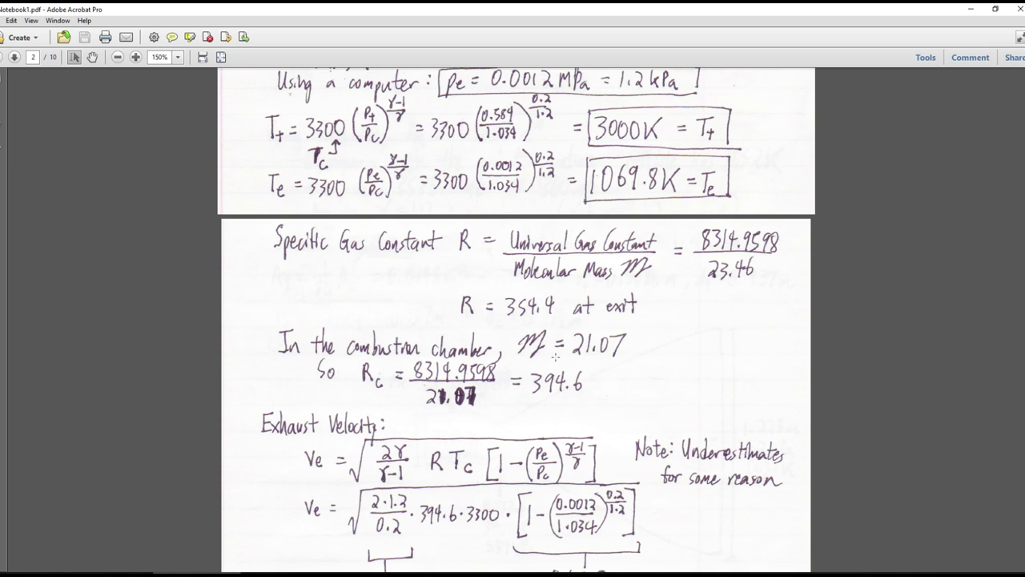
key("alt+Tab")
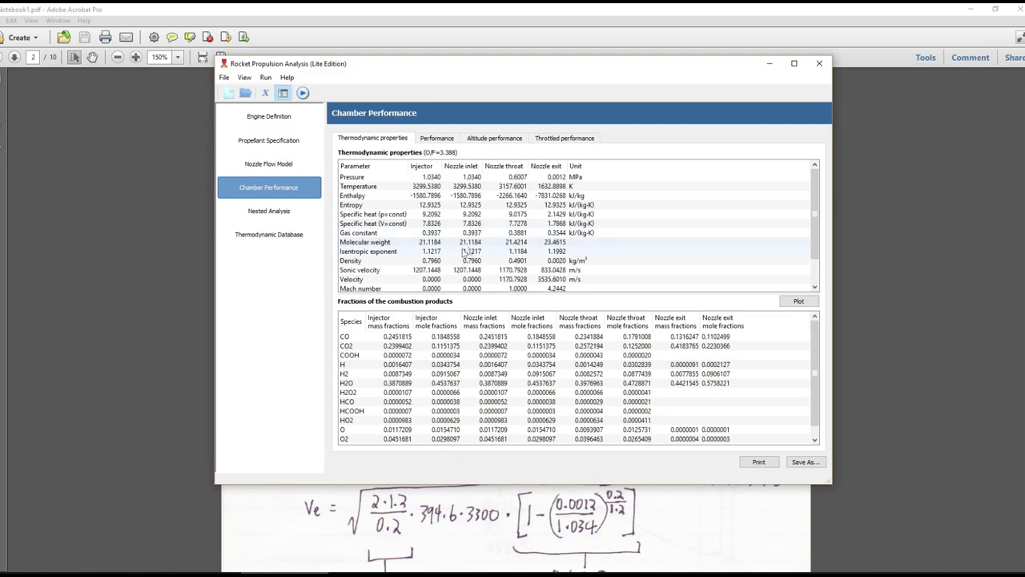
left_click(768, 64)
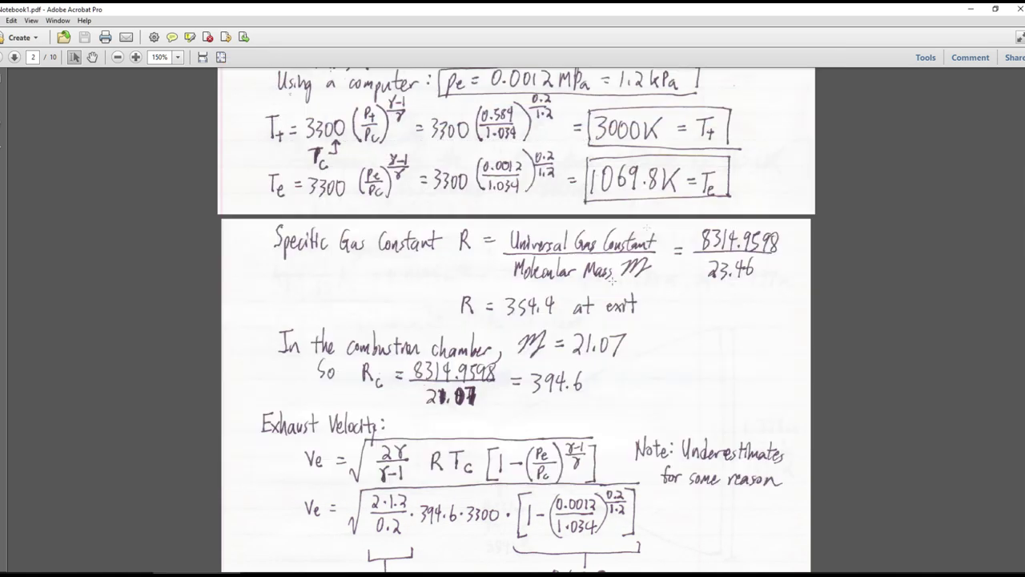
Read through the exhaust velocity calculation in the notes, from the chamber gas constant to the result for a corrected specific heat ratio.
scroll(562, 353, "down", 1)
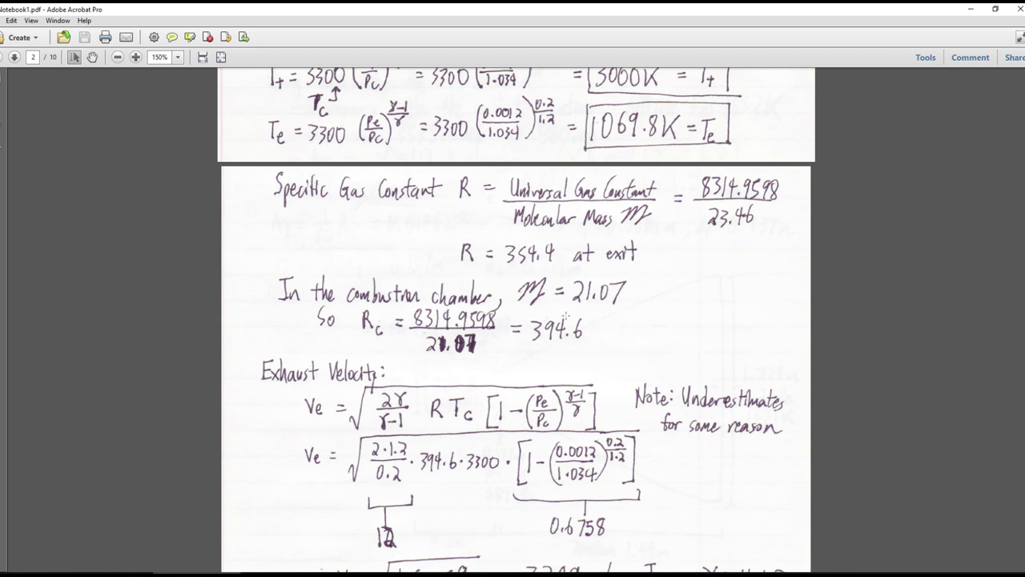
scroll(336, 318, "down", 2)
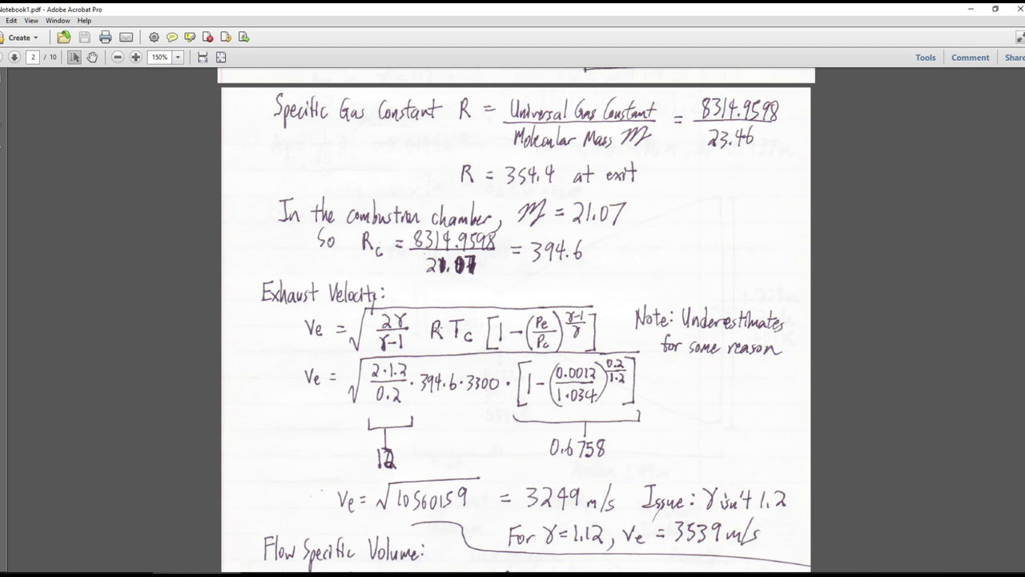
scroll(437, 330, "down", 1)
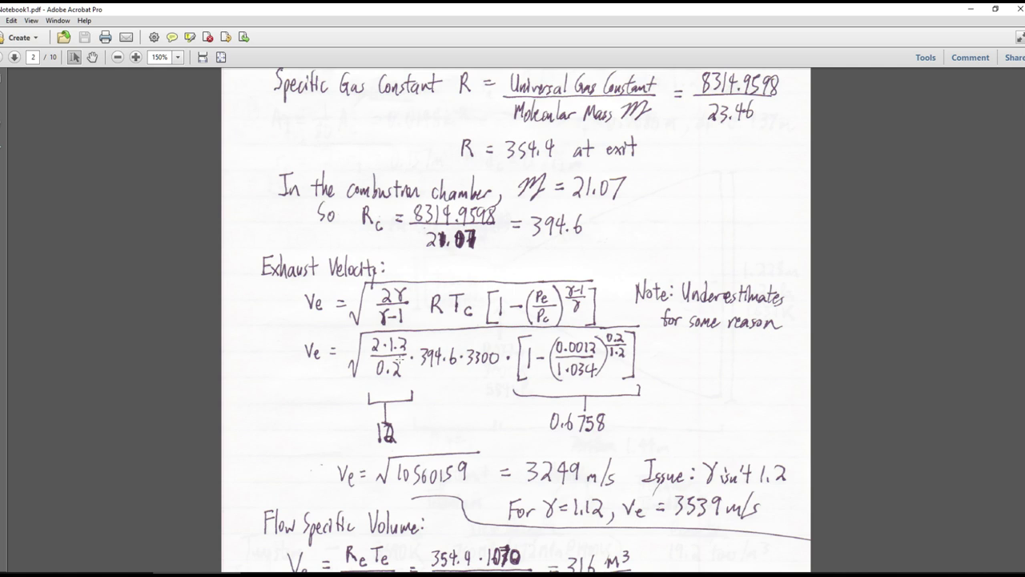
scroll(407, 368, "down", 1)
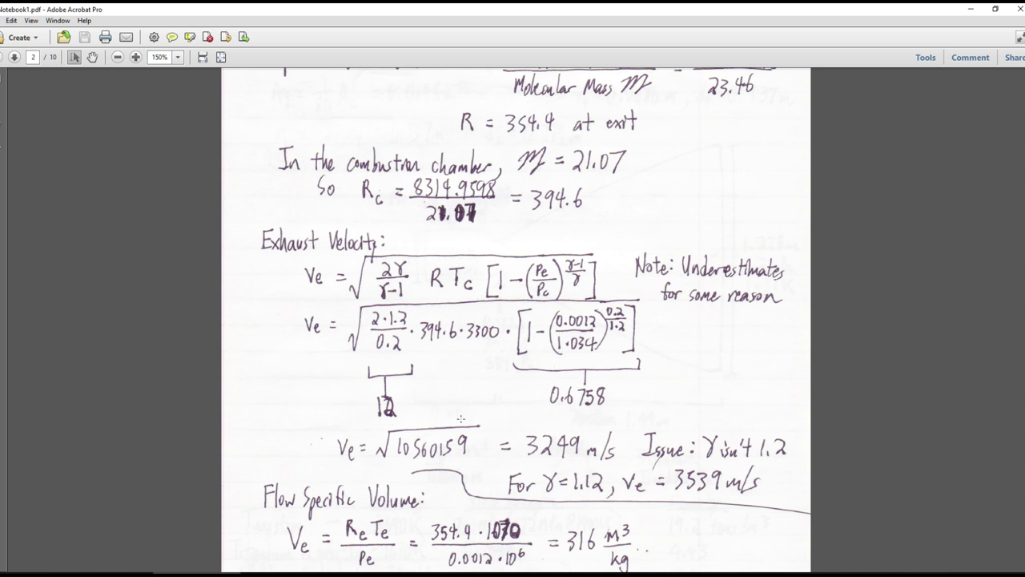
scroll(567, 451, "down", 3)
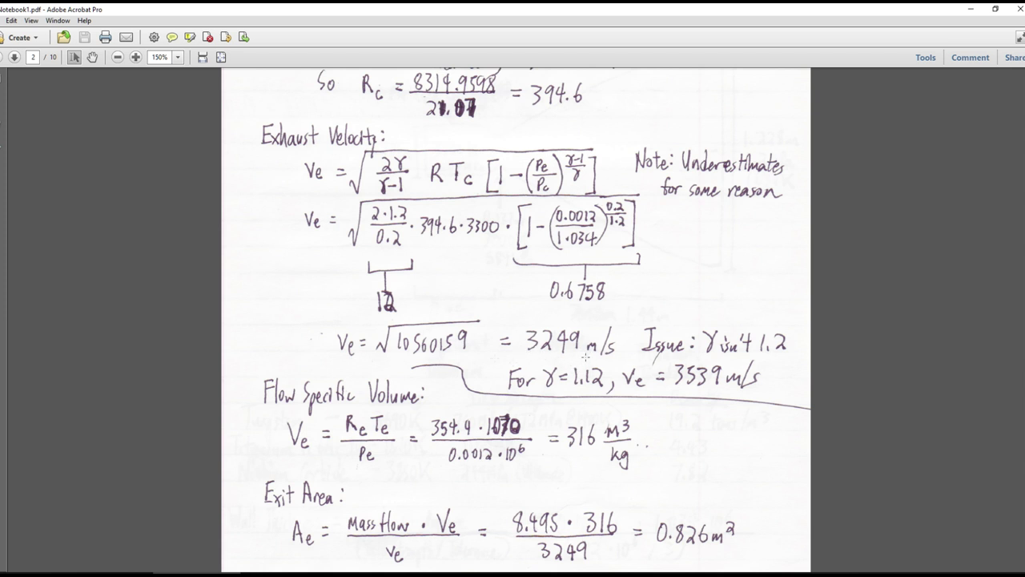
Check the nozzle exit velocity in Rocket Propulsion Analysis against the handwritten exhaust velocity results.
left_click(324, 574)
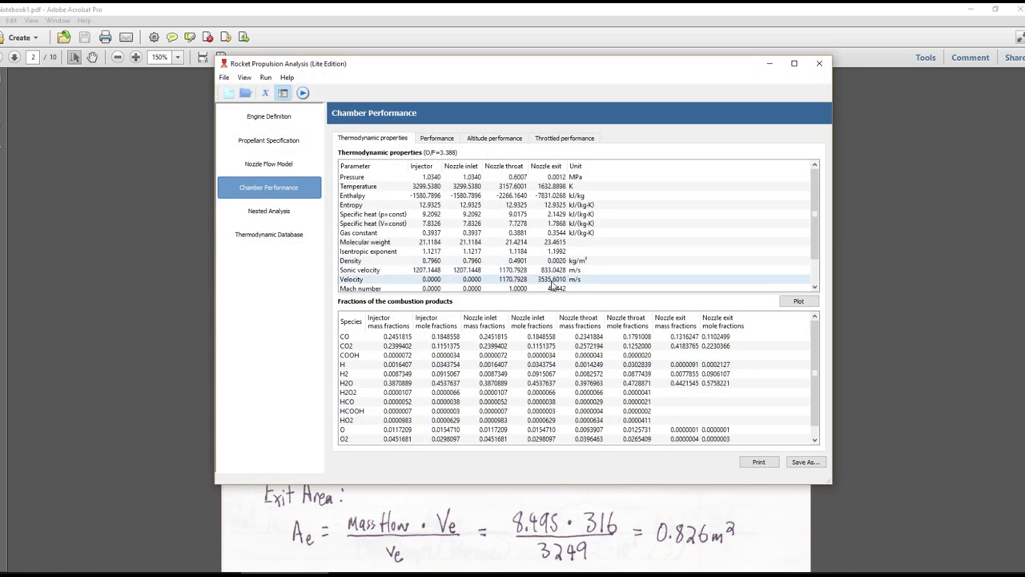
left_click(767, 65)
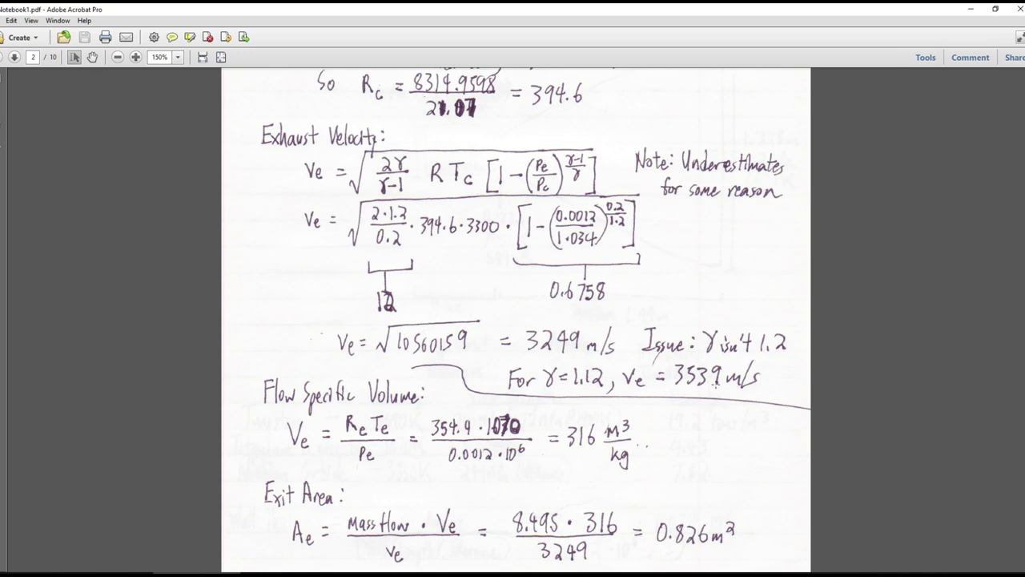
left_click(285, 573)
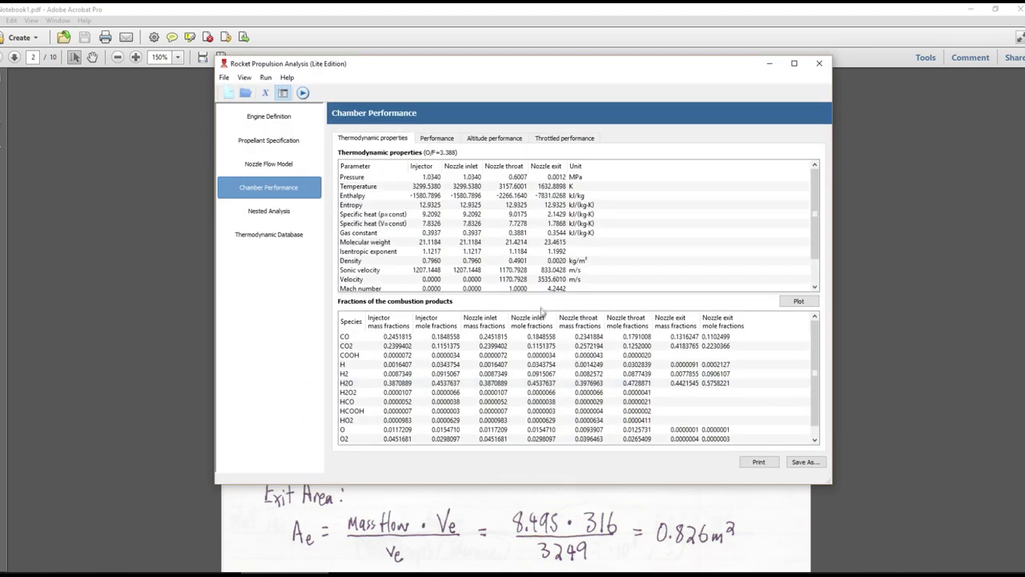
left_click(769, 63)
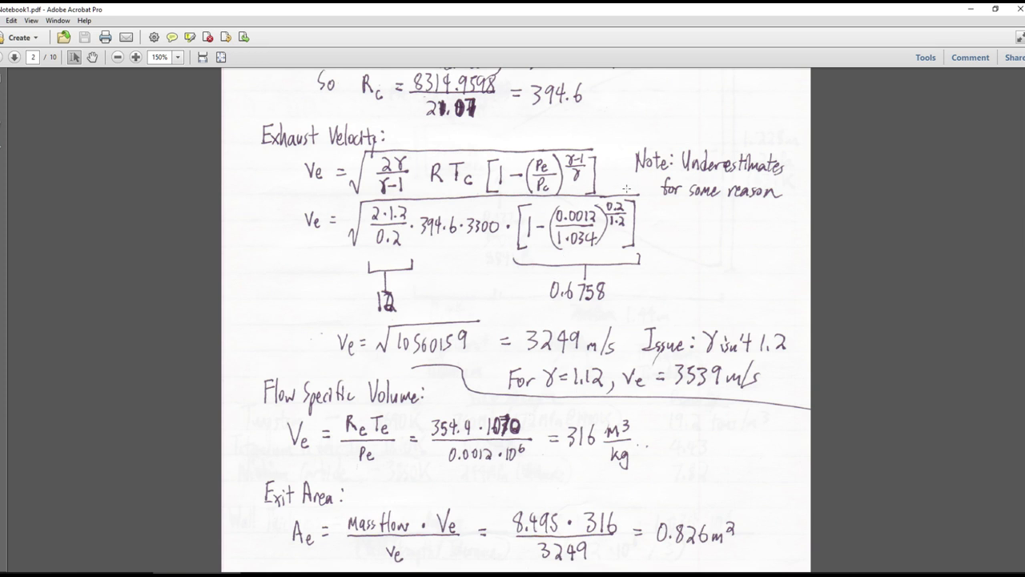
View the flow specific volume and exit area calculations in the notes, and examine the last rows of Rocket Propulsion Analysis's thermodynamic properties.
scroll(519, 253, "down", 3)
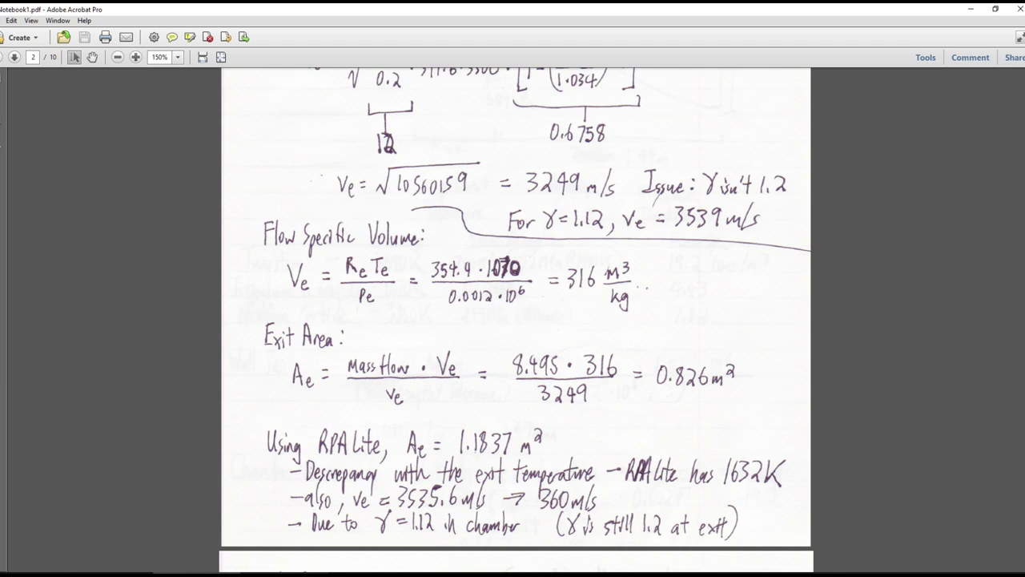
key("alt+Tab")
scroll(500, 289, "down", 2)
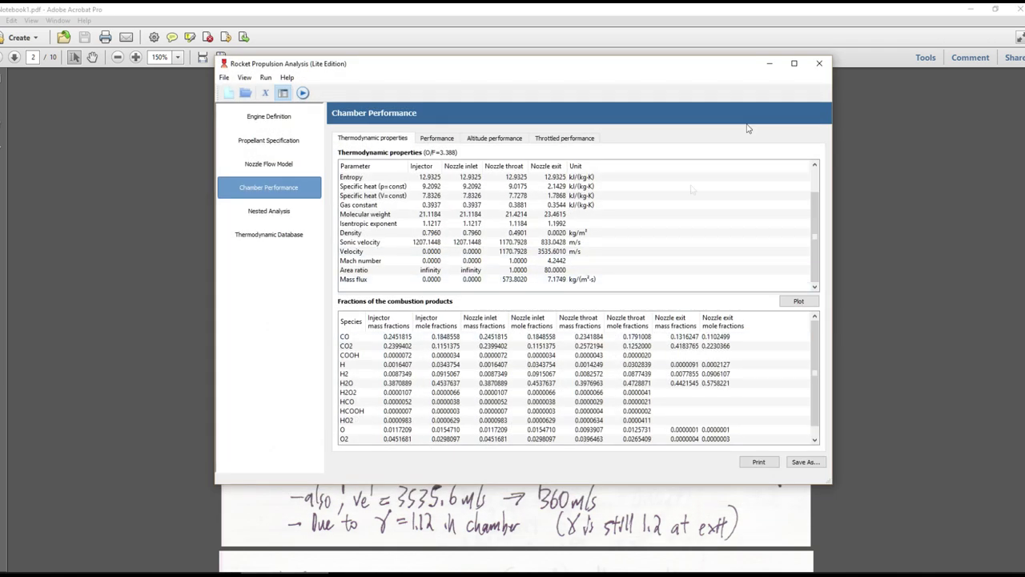
left_click(769, 63)
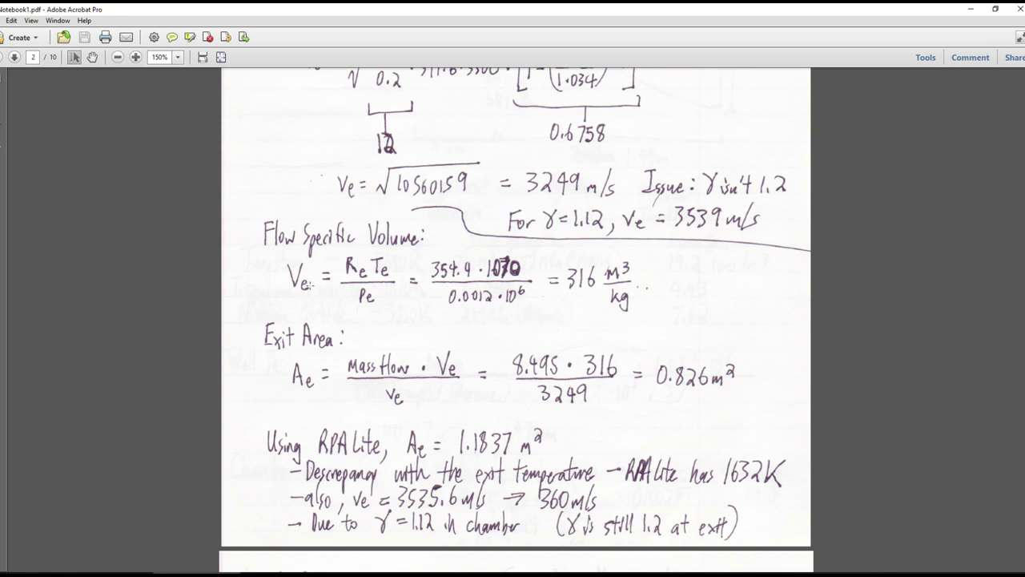
Trace the flow specific volume inputs back through the notes to the exit gas constant, exit temperature and exit pressure.
scroll(335, 261, "up", 2)
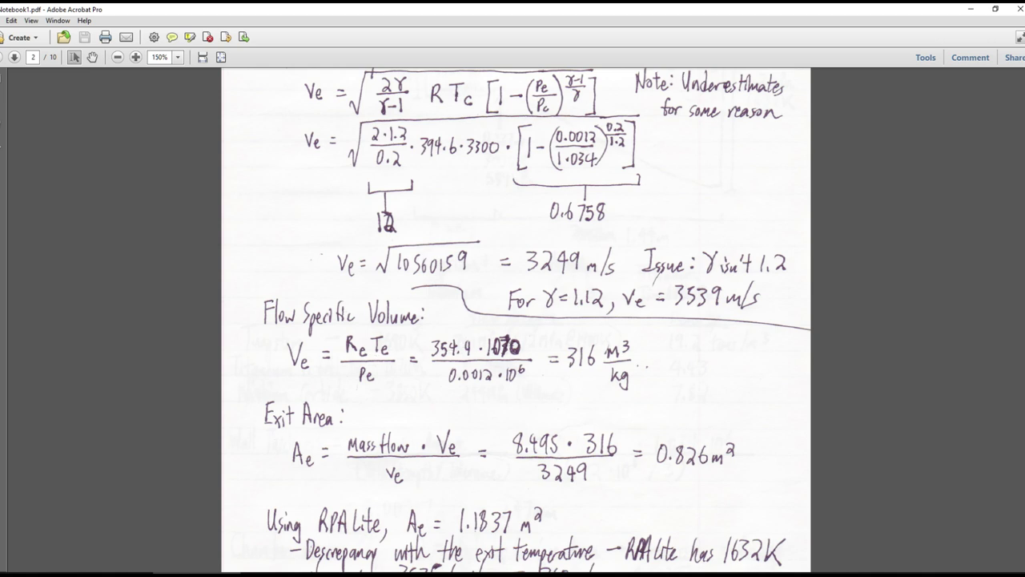
scroll(532, 341, "up", 3)
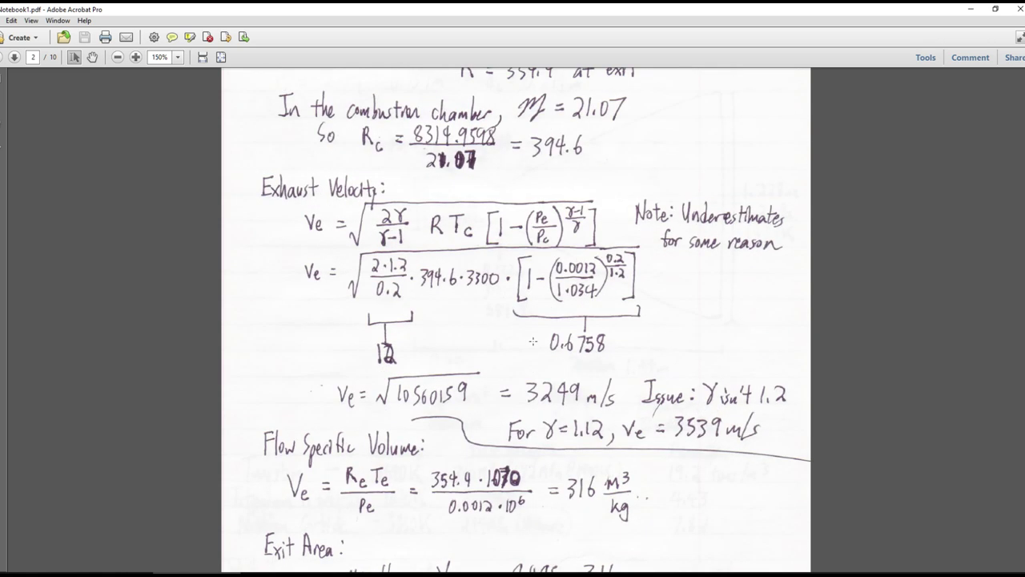
scroll(532, 341, "up", 5)
scroll(587, 305, "down", 4)
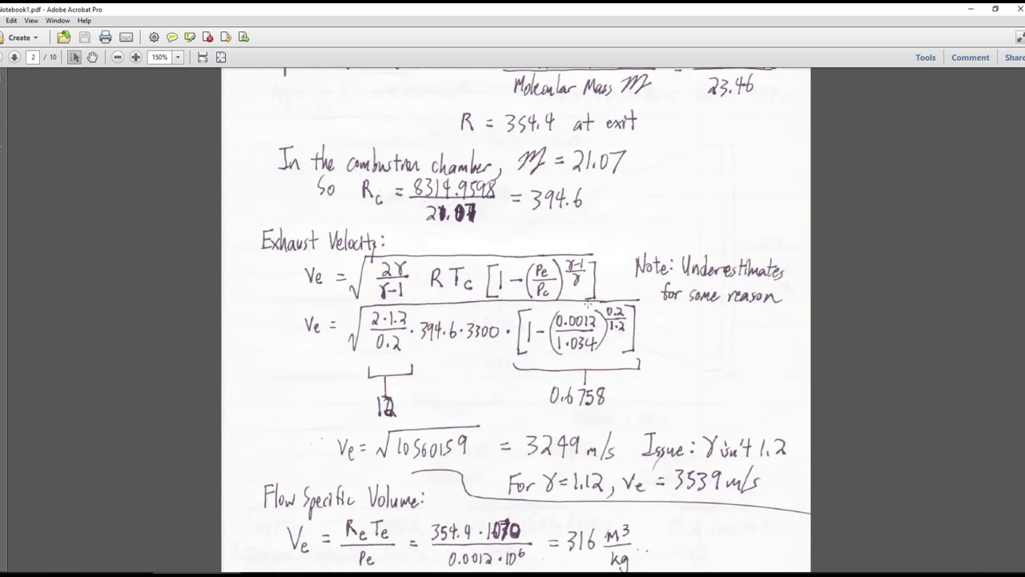
scroll(587, 305, "down", 3)
scroll(549, 375, "up", 4)
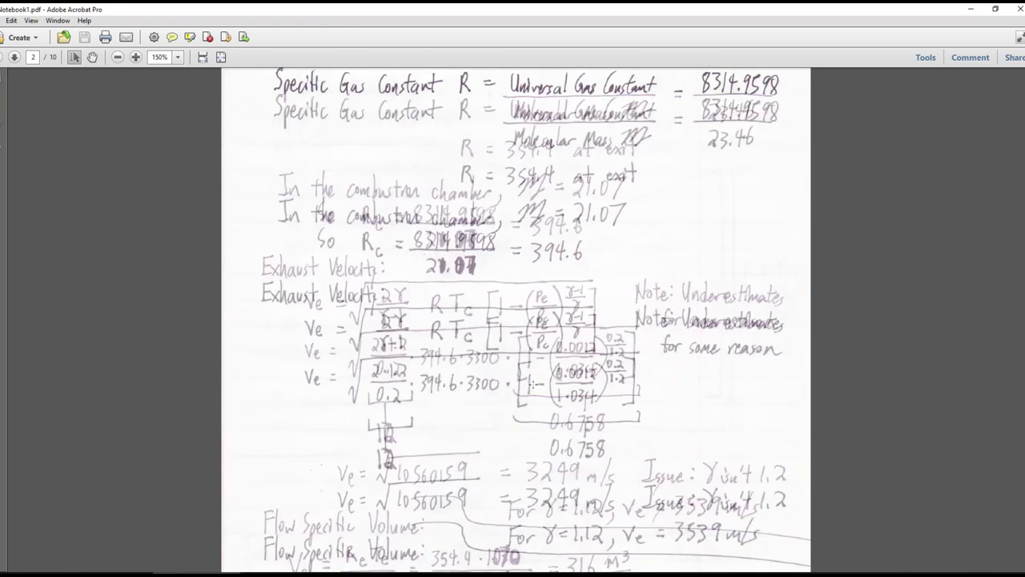
scroll(533, 385, "up", 3)
scroll(641, 312, "down", 5)
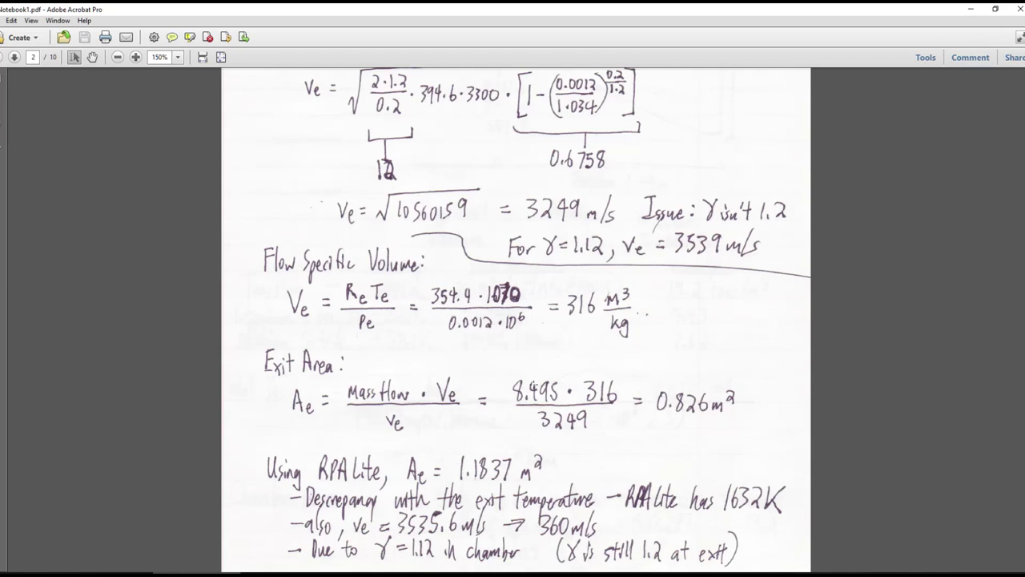
scroll(483, 372, "up", 8)
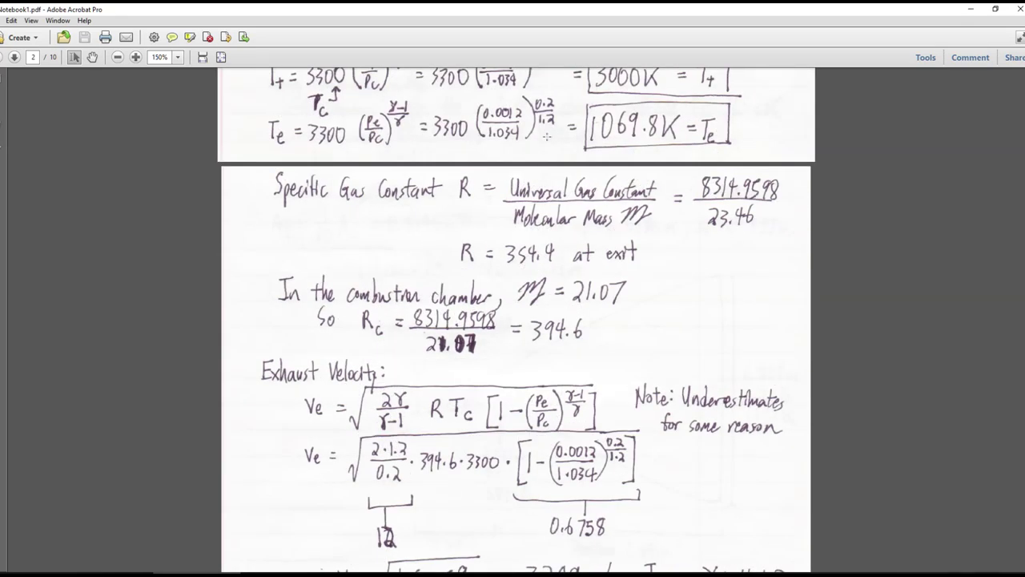
scroll(549, 136, "up", 3)
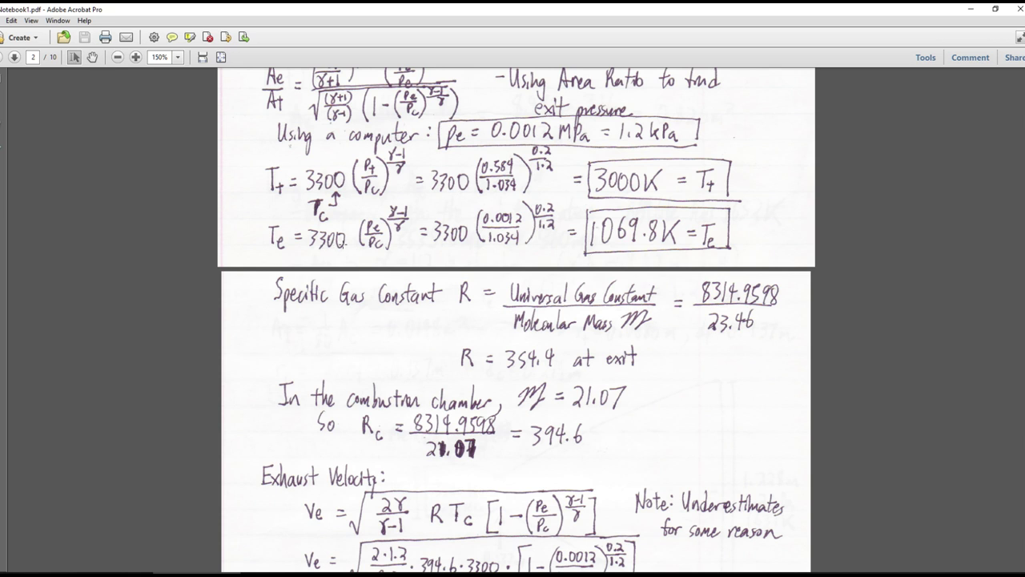
Look through Rocket Propulsion Analysis's thermodynamic properties for the nozzle exit values behind the specific volume discrepancy.
scroll(517, 320, "down", 10)
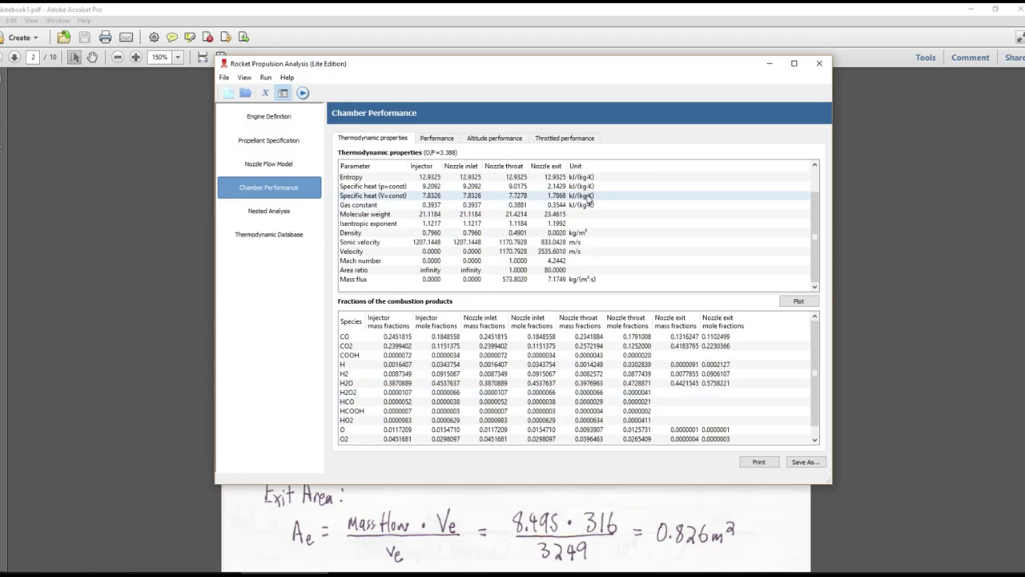
scroll(569, 200, "up", 1)
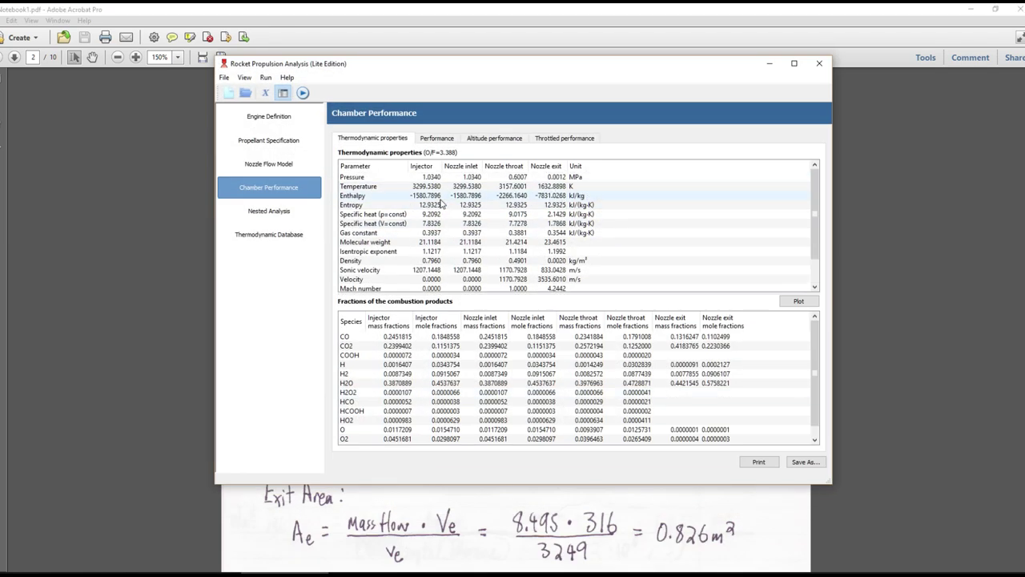
scroll(445, 206, "down", 1)
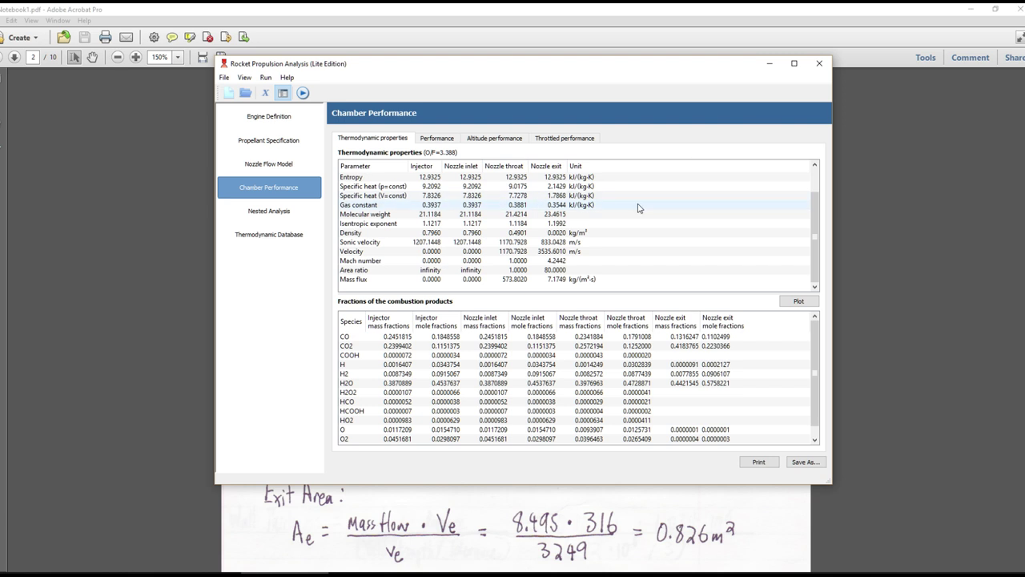
scroll(636, 208, "up", 1)
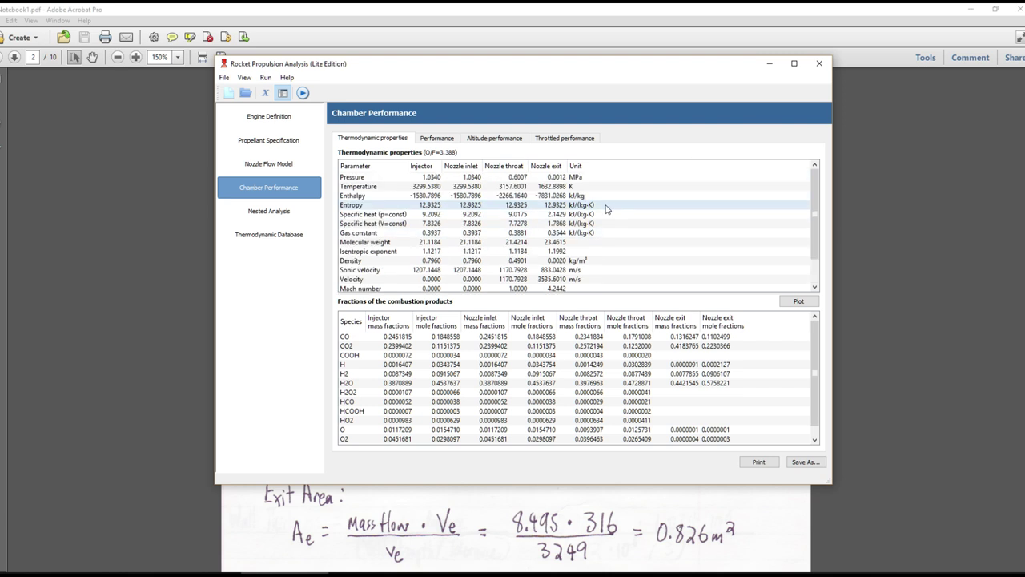
Return to the Acrobat notes, revisit the exit temperature formula, and review the exit area result and its discrepancy notes.
left_click(770, 64)
scroll(705, 195, "up", 2)
scroll(704, 196, "up", 3)
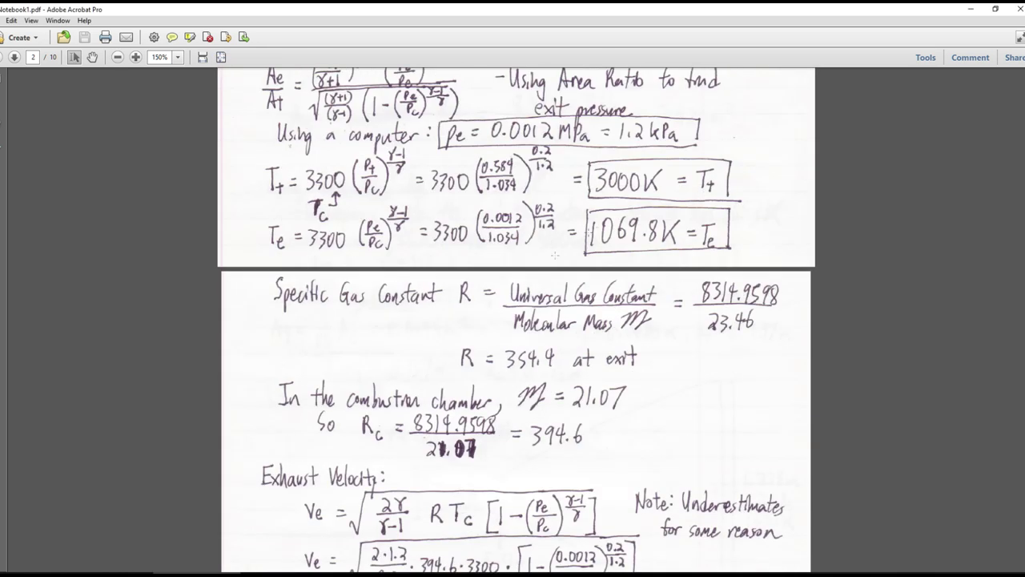
scroll(442, 318, "down", 5)
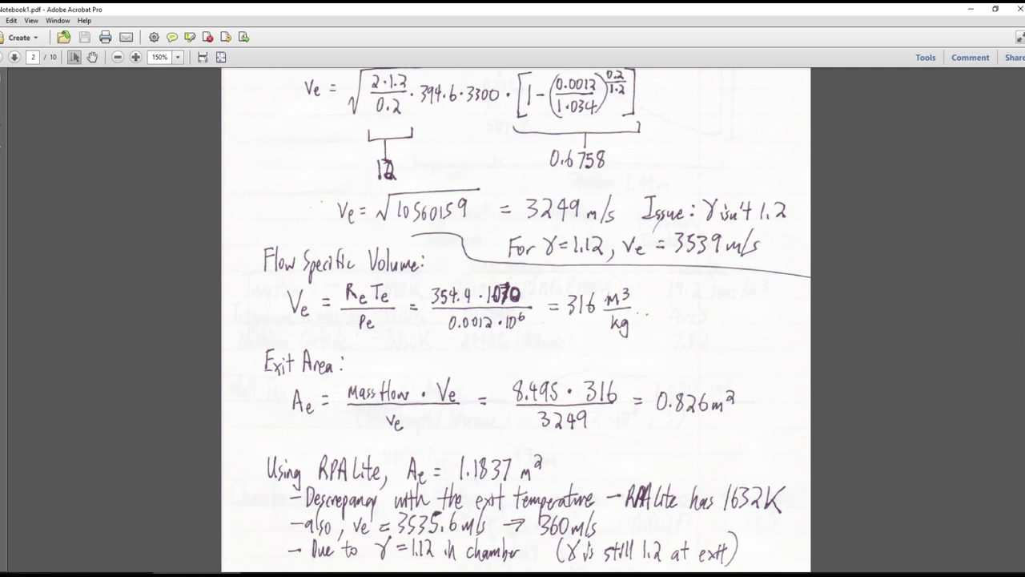
Compare the notes' exit area calculation and discrepancy remarks with the nozzle exit values and mass flux in Rocket Propulsion Analysis.
scroll(700, 321, "down", 1)
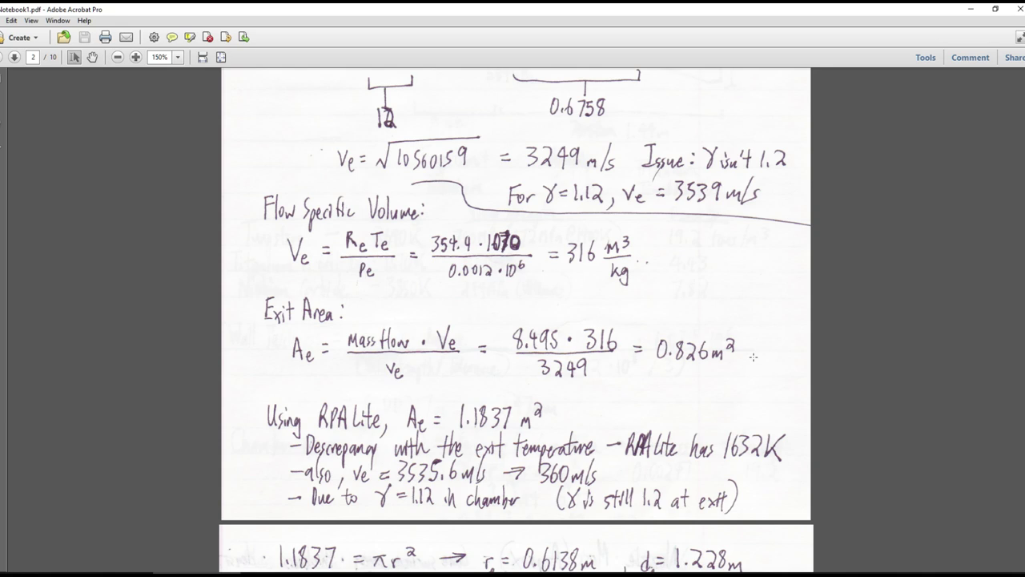
scroll(753, 358, "down", 1)
scroll(693, 379, "down", 1)
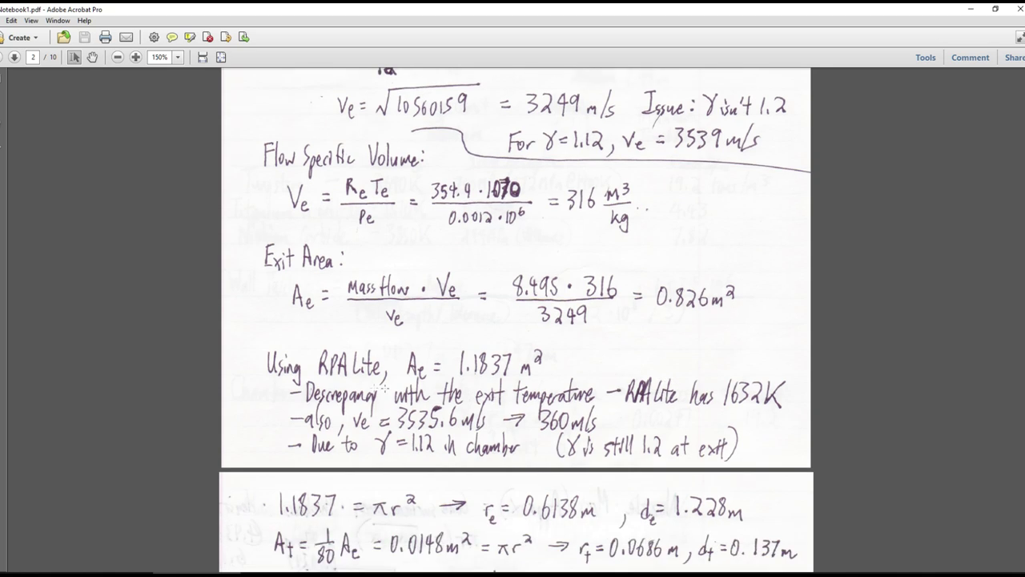
left_click(32, 561)
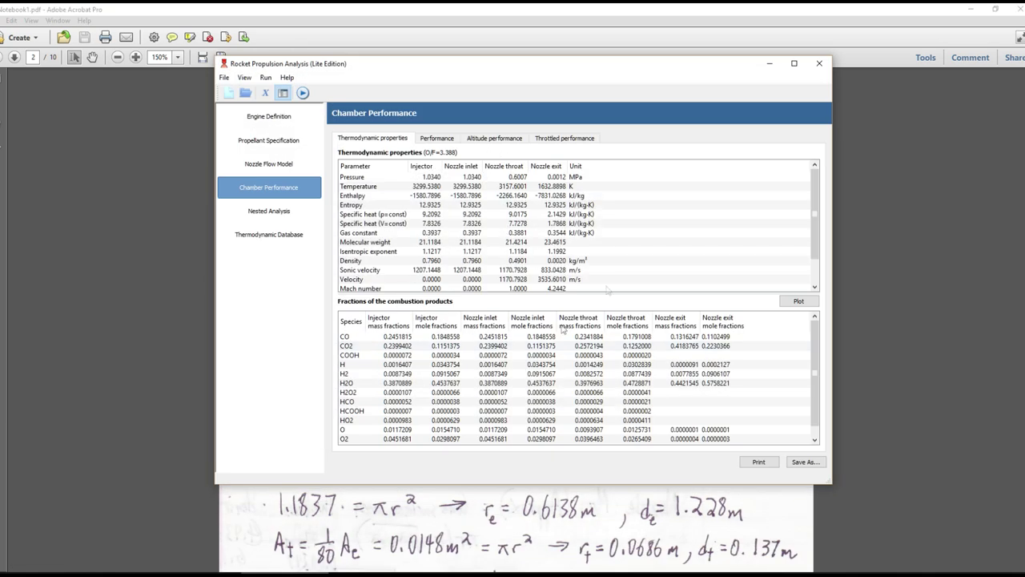
scroll(558, 282, "down", 1)
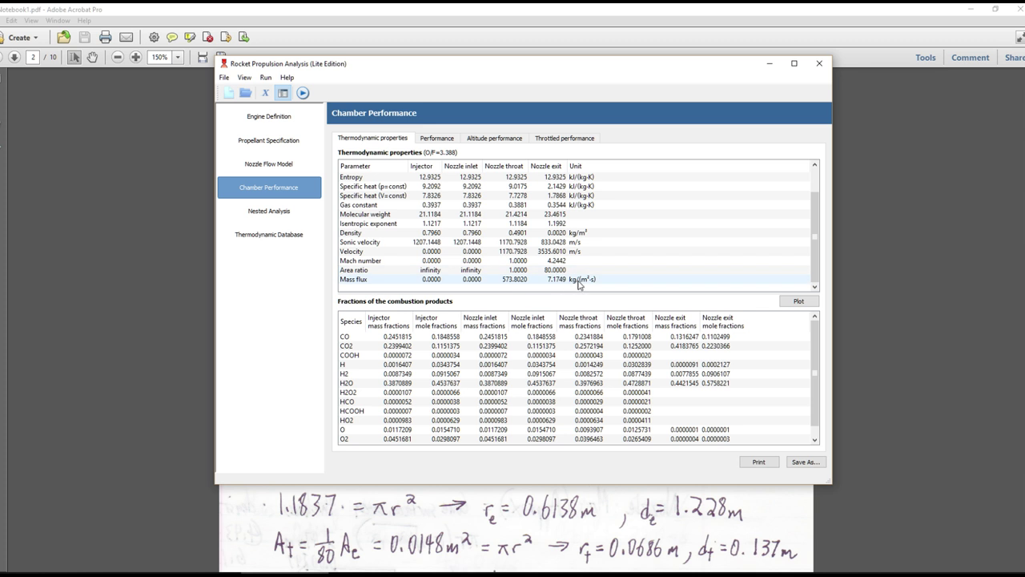
left_click_drag(626, 66, 593, 363)
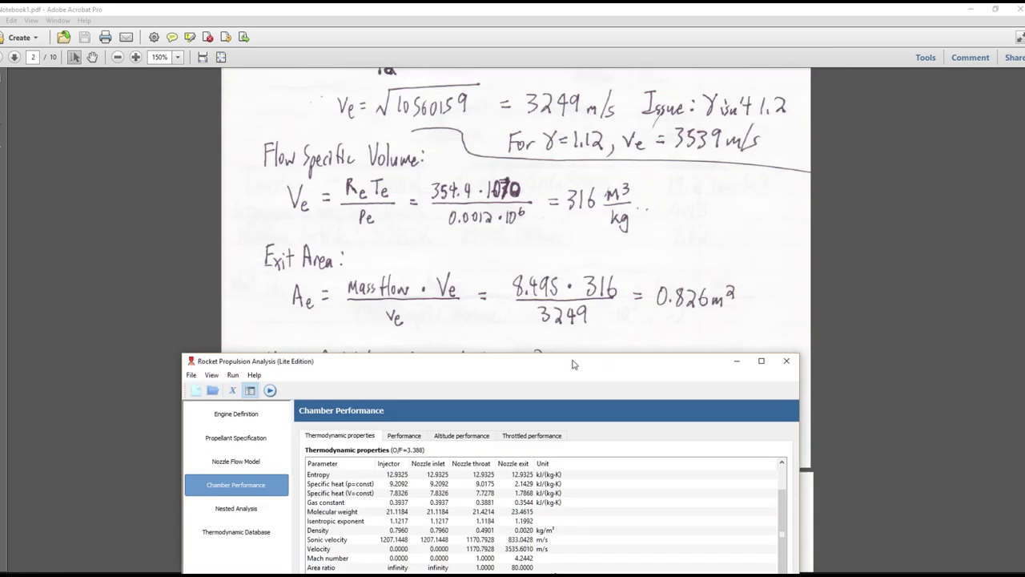
left_click_drag(573, 365, 571, 141)
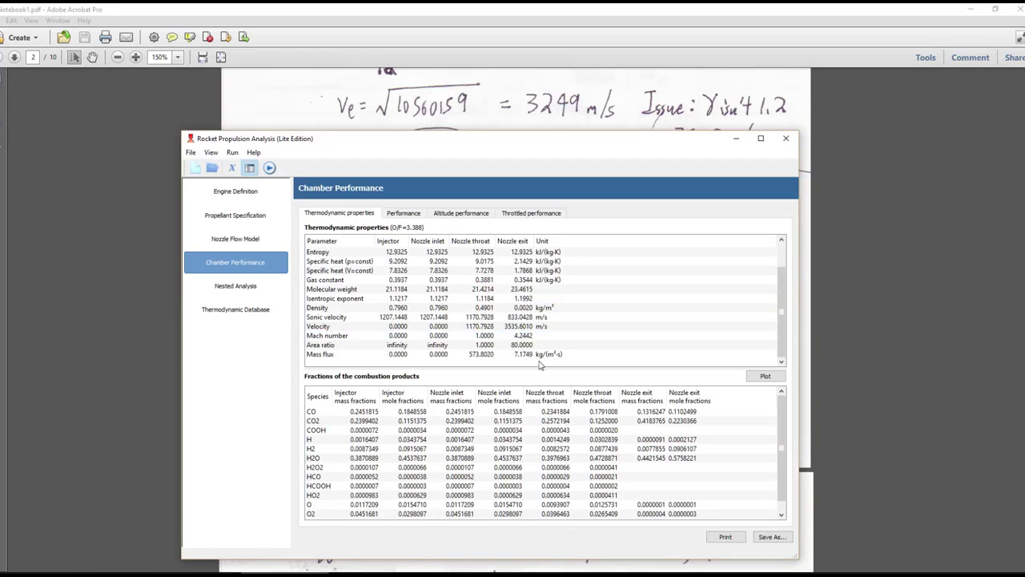
left_click(736, 139)
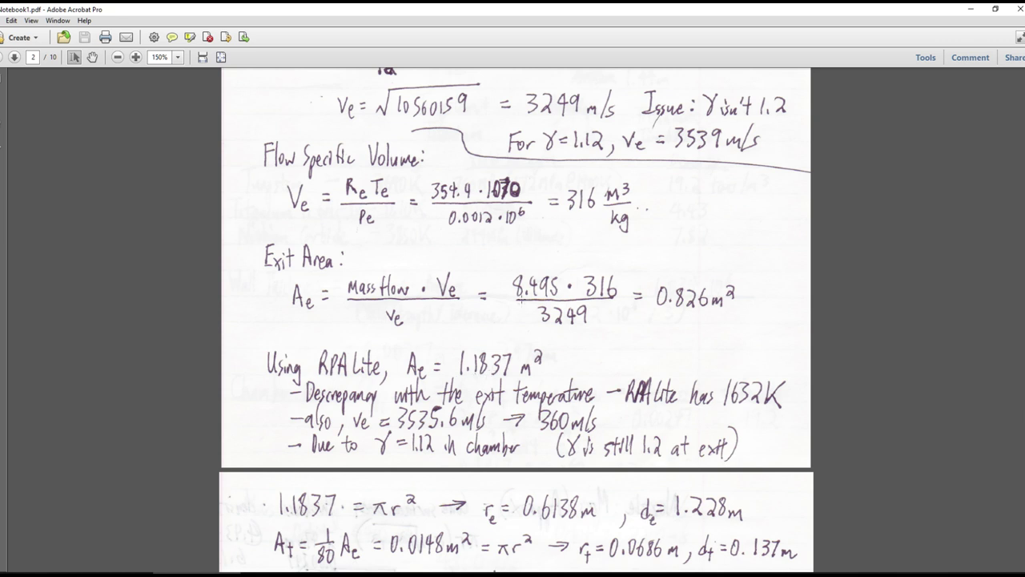
key("alt+Tab")
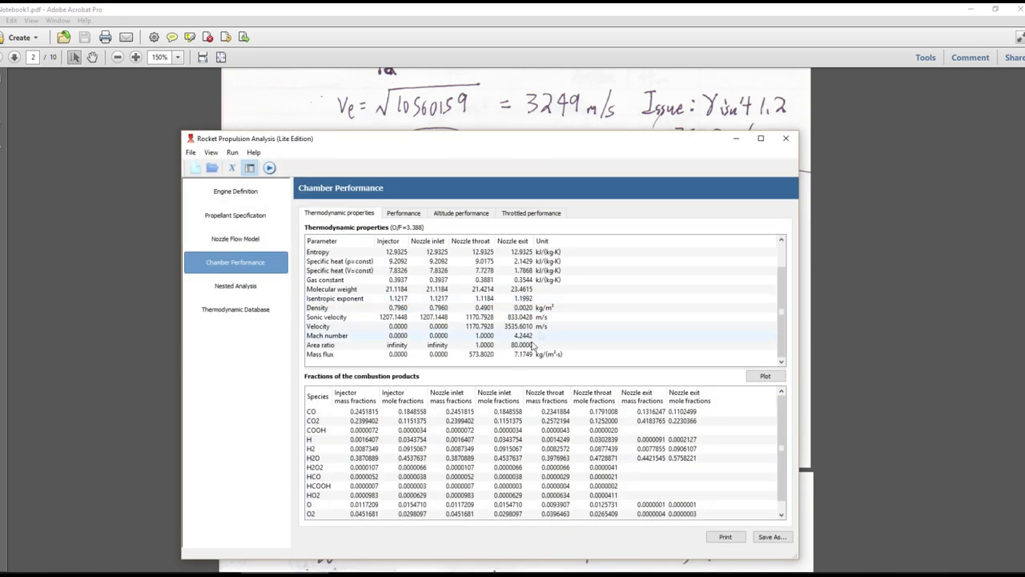
left_click(736, 140)
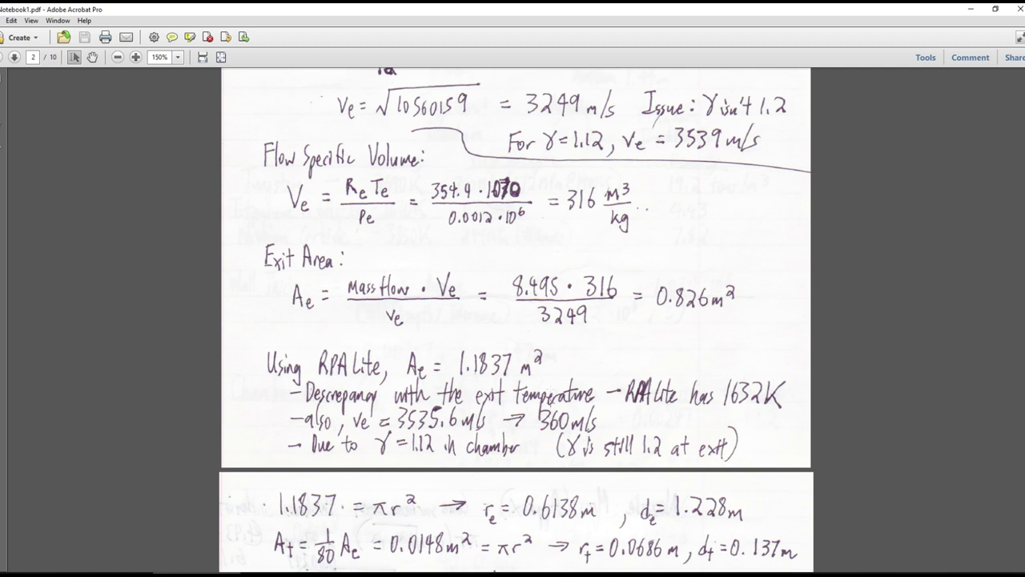
Trace the exit area inputs back through the exit temperature, gas constant and exhaust velocity calculations, and reread the discrepancy notes.
scroll(553, 371, "up", 3)
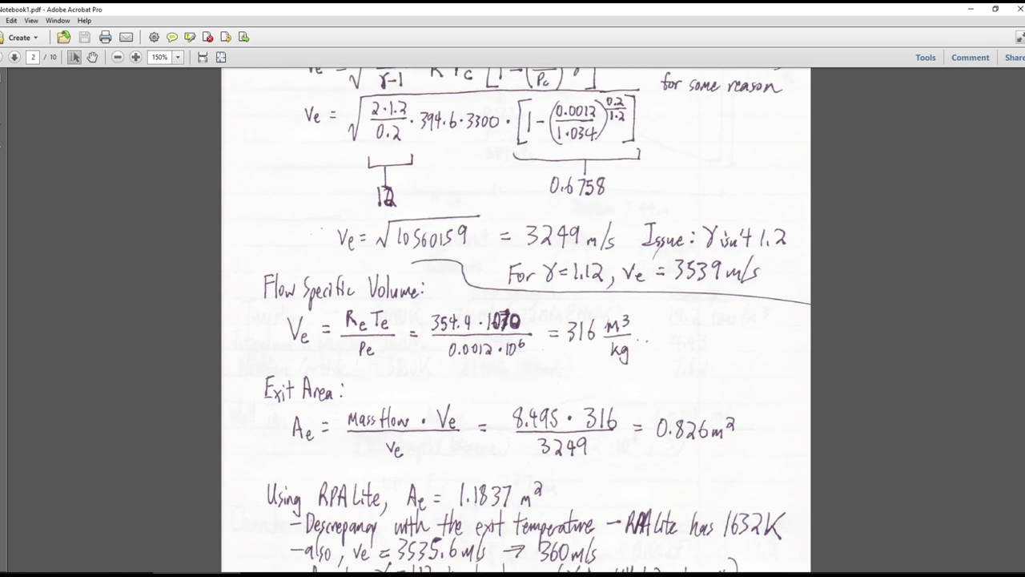
scroll(476, 348, "up", 5)
scroll(476, 348, "up", 9)
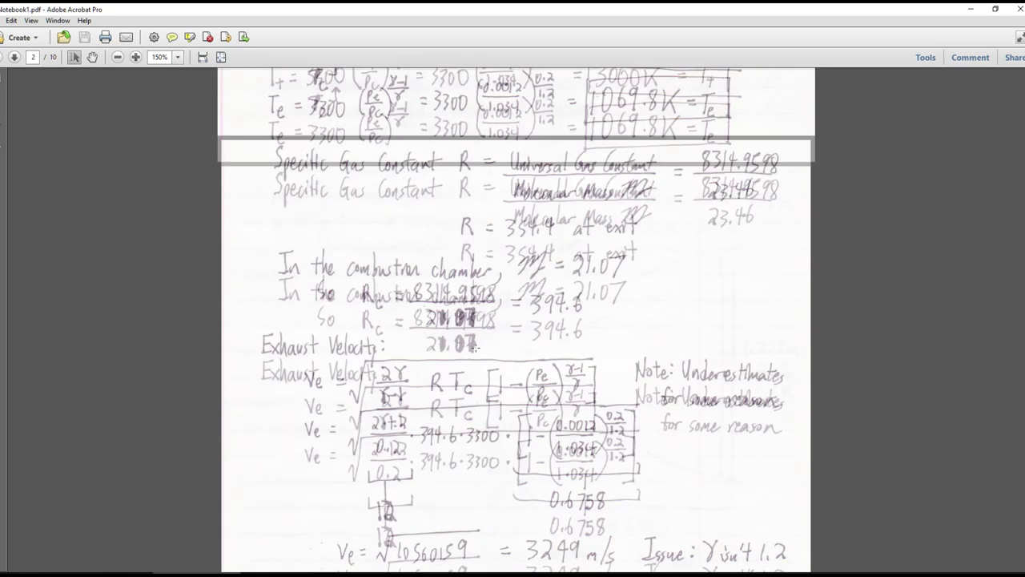
scroll(475, 349, "down", 6)
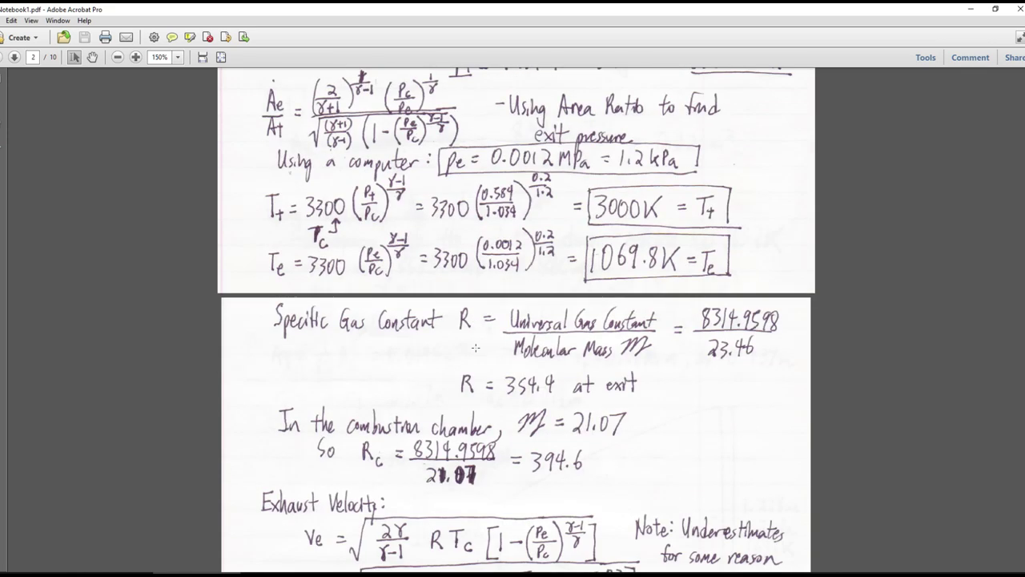
scroll(456, 484, "down", 3)
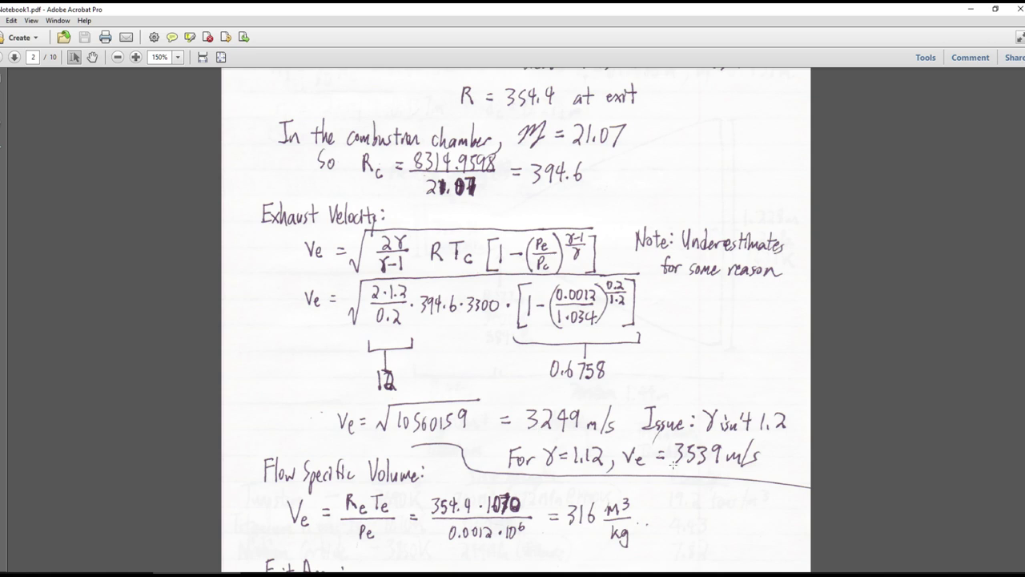
scroll(561, 431, "down", 6)
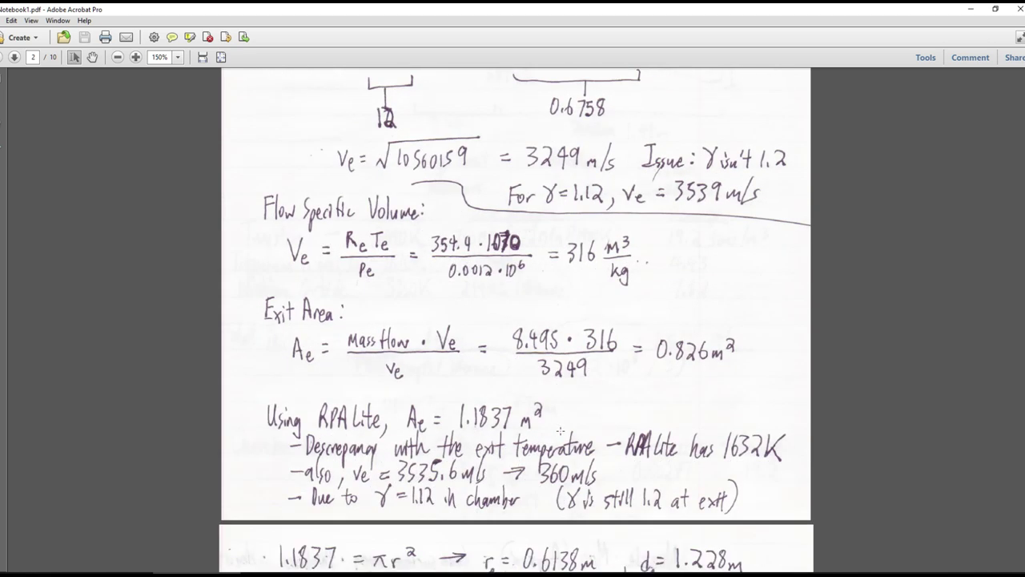
scroll(560, 431, "down", 2)
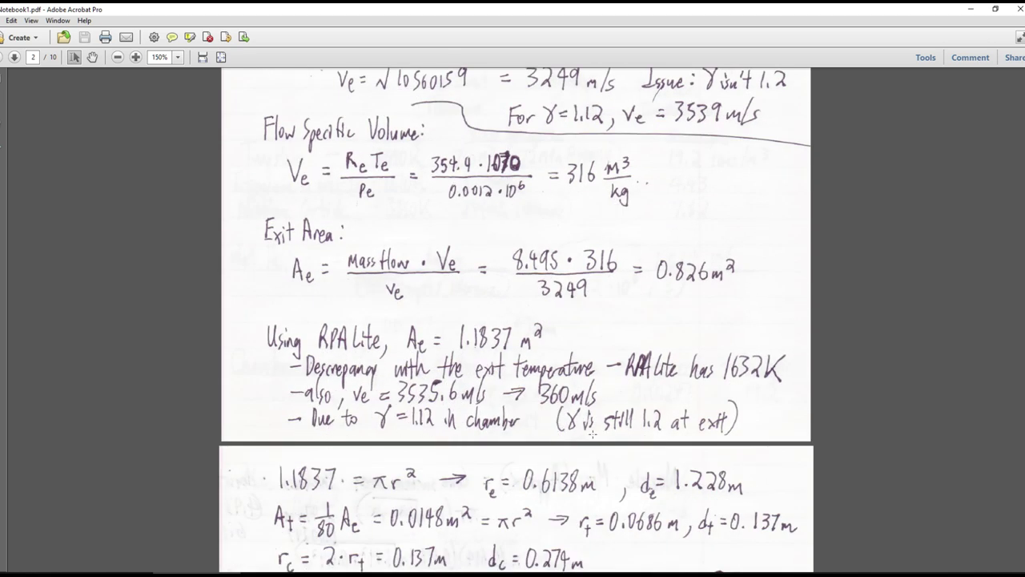
scroll(593, 433, "down", 1)
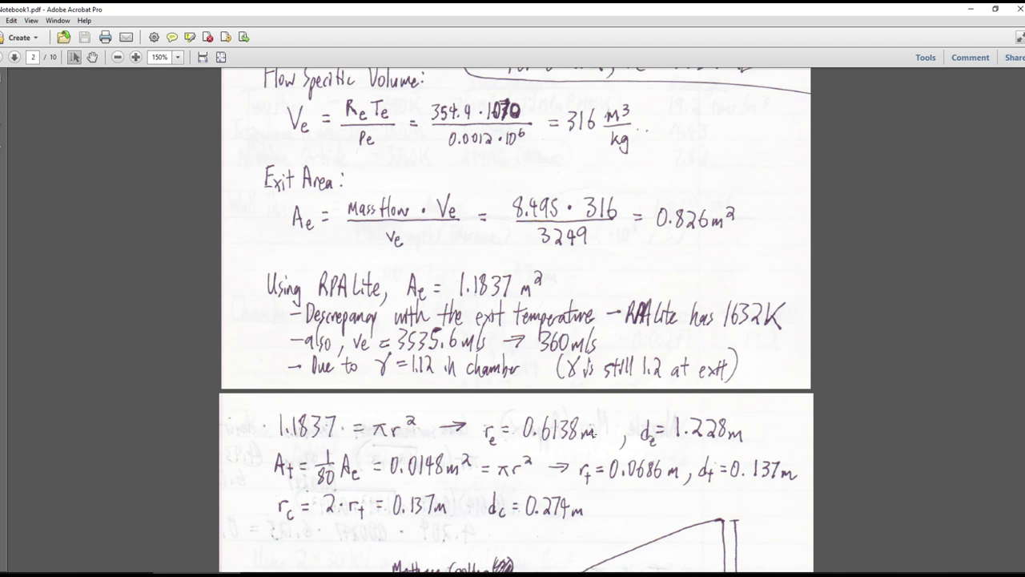
Check Rocket Propulsion Analysis's thermodynamic properties again, and view the exit, throat and chamber diameter calculations on page 3 of the notes.
scroll(593, 433, "down", 3)
scroll(593, 433, "up", 4)
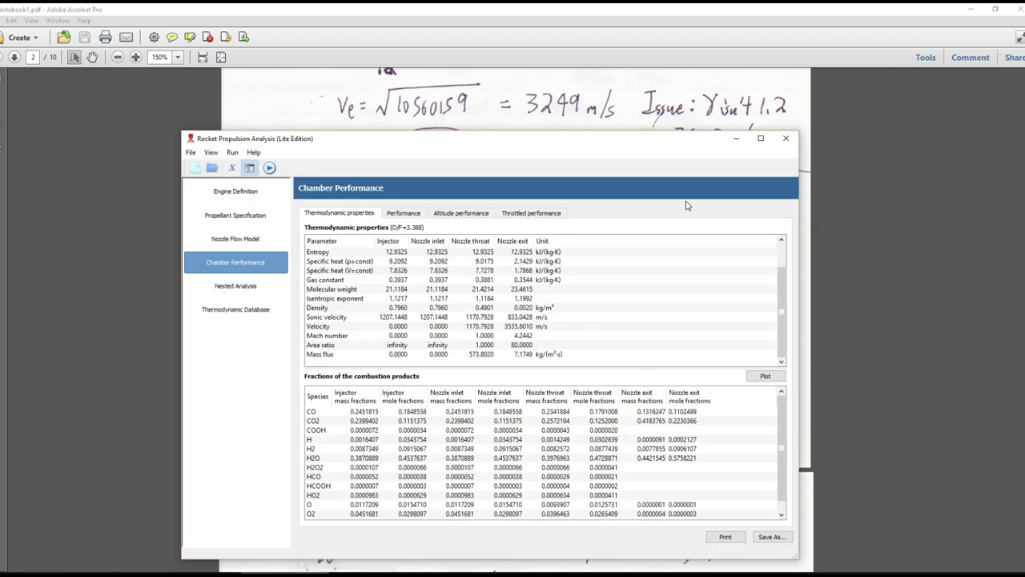
left_click(736, 138)
scroll(646, 249, "down", 10)
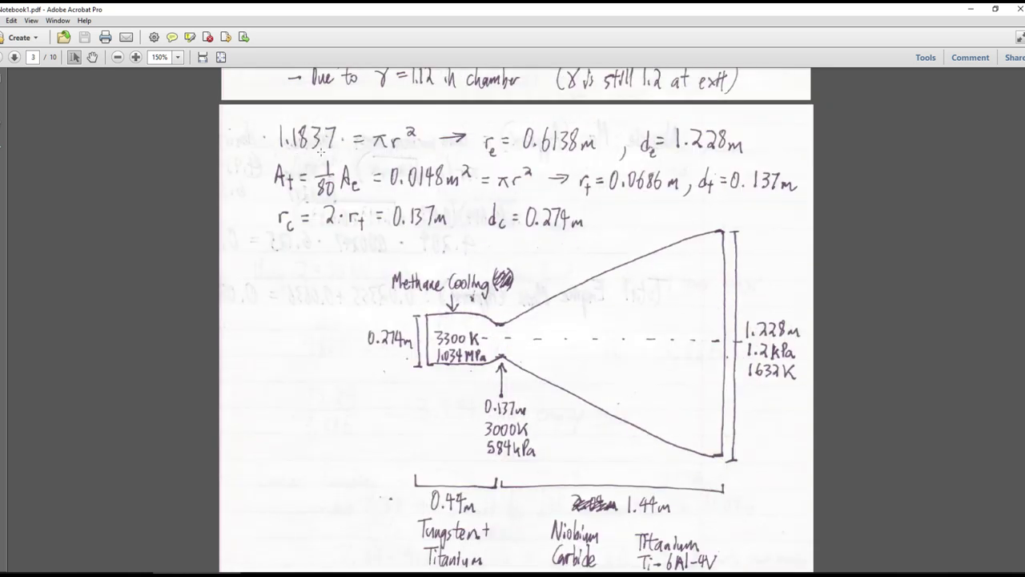
scroll(334, 168, "up", 1)
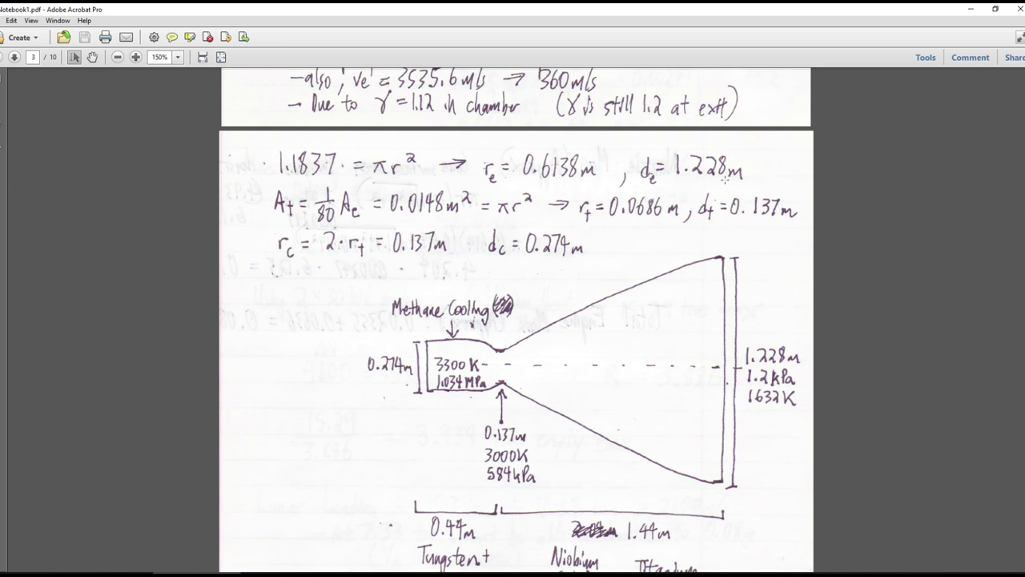
Switch to Blender and inspect the two engine nozzles on the ED-1 stage model from below and from the side.
key("alt+Tab")
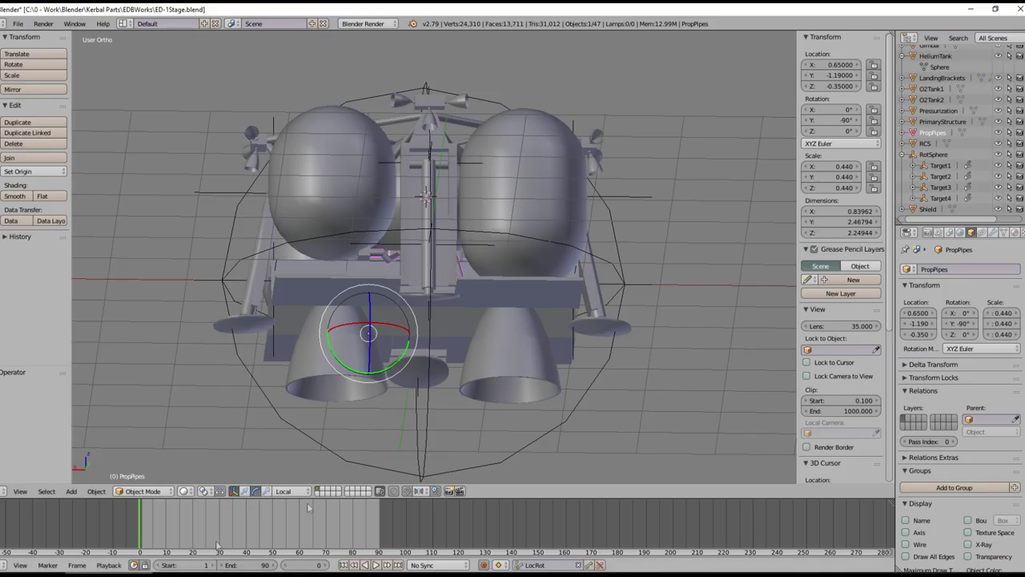
middle_click_drag(556, 345, 364, 175)
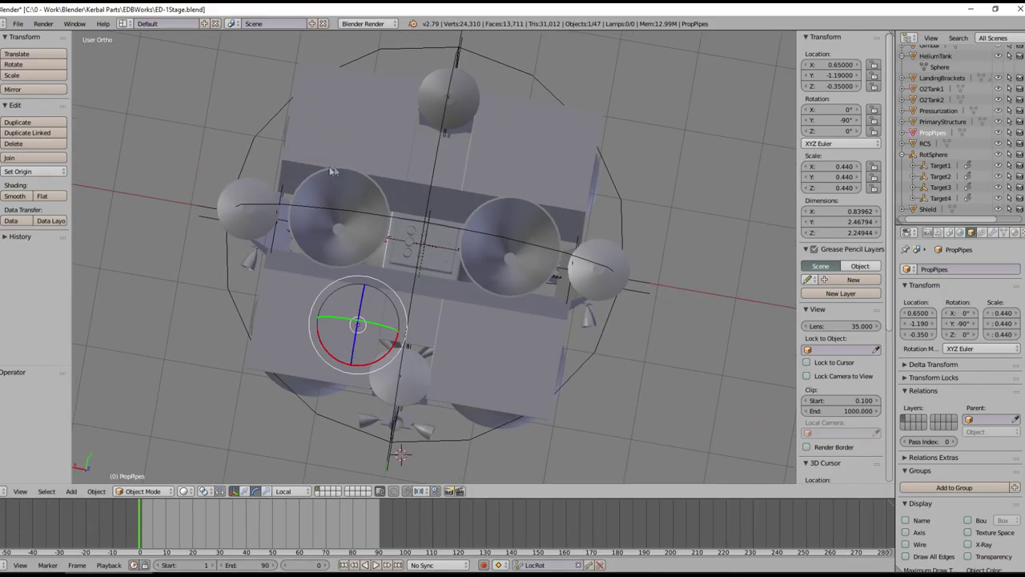
middle_click_drag(369, 181, 401, 265)
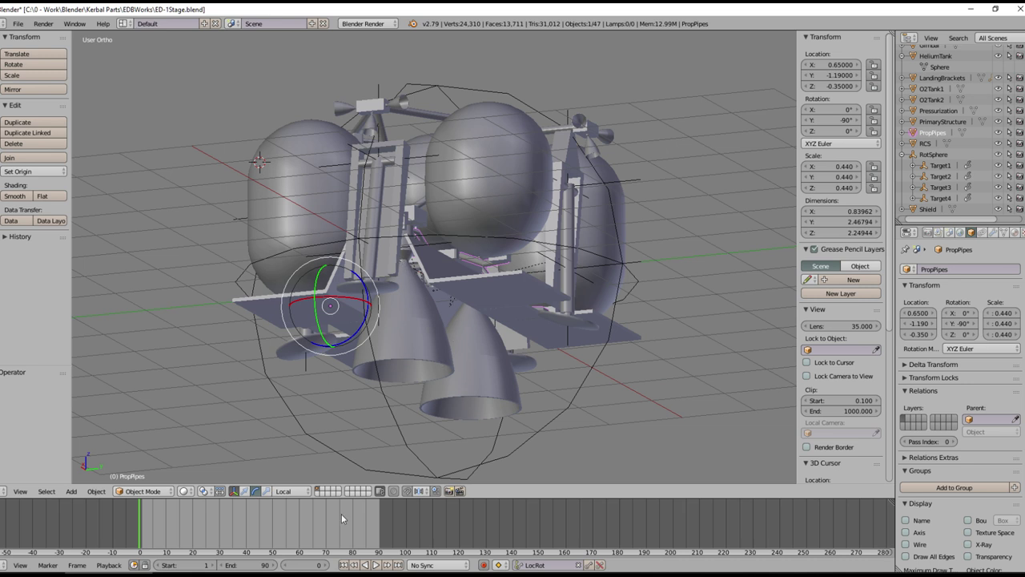
middle_click_drag(433, 412, 394, 338)
middle_click_drag(410, 258, 480, 319)
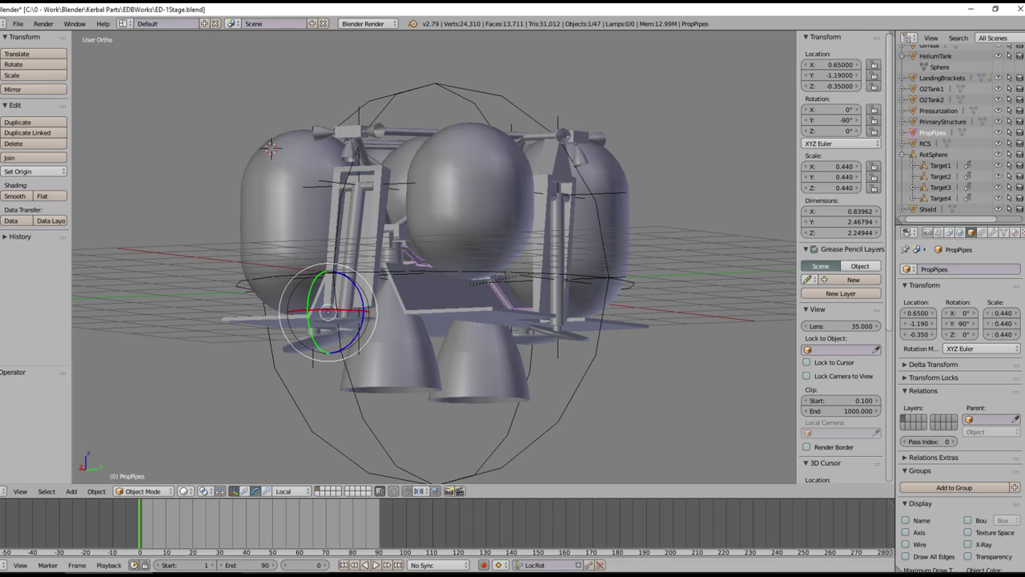
Return to the Acrobat notes and review the engine dimensions, nozzle sketch, material properties table and wall thickness calculation.
key("alt+Tab")
scroll(498, 337, "down", 1)
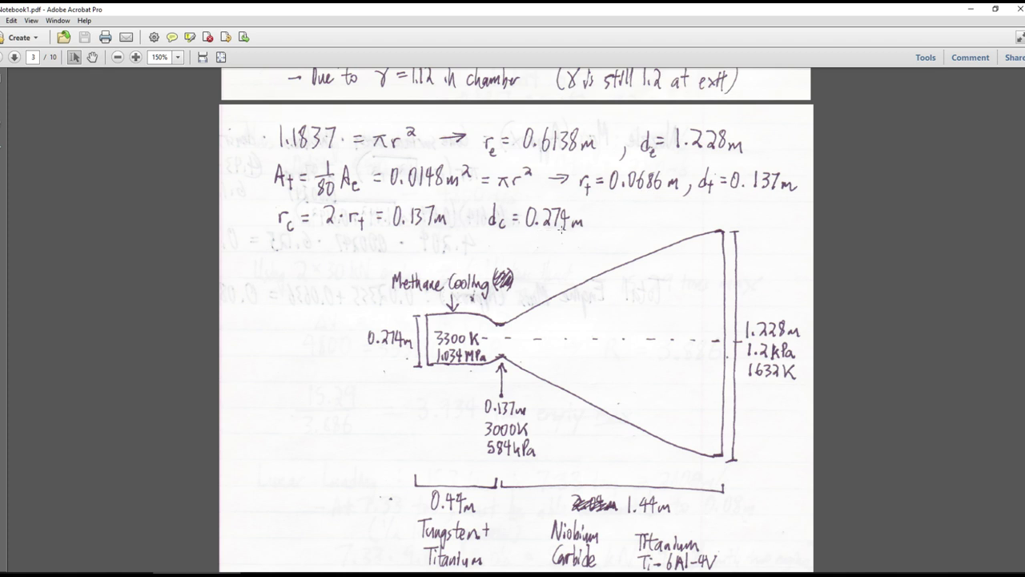
scroll(563, 227, "down", 3)
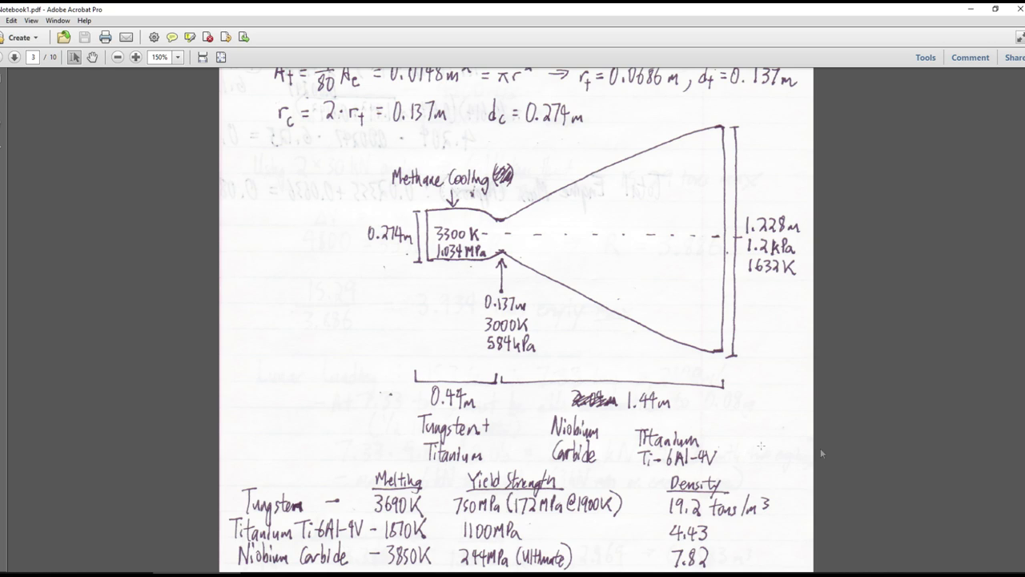
scroll(452, 275, "up", 5)
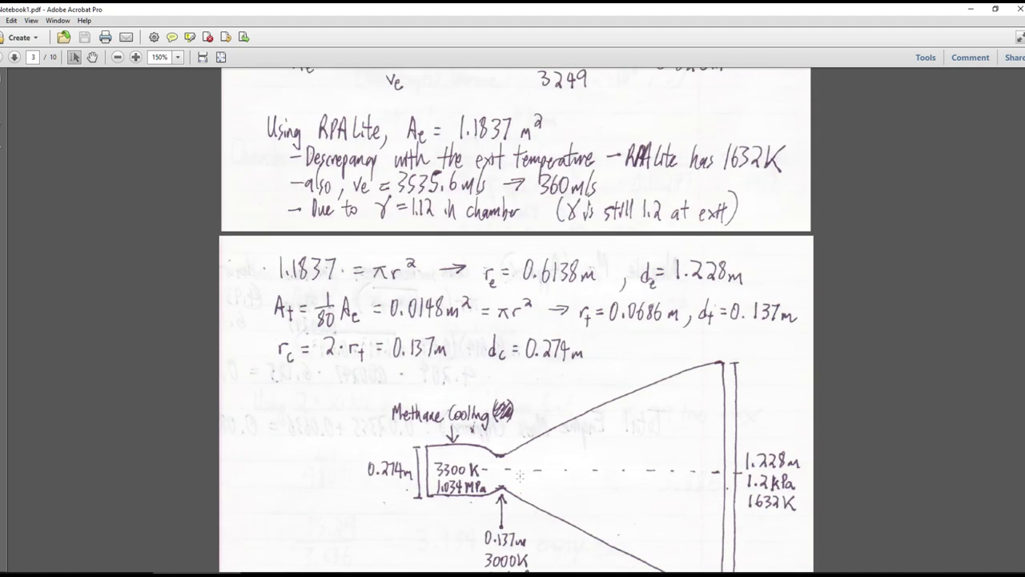
scroll(471, 461, "down", 7)
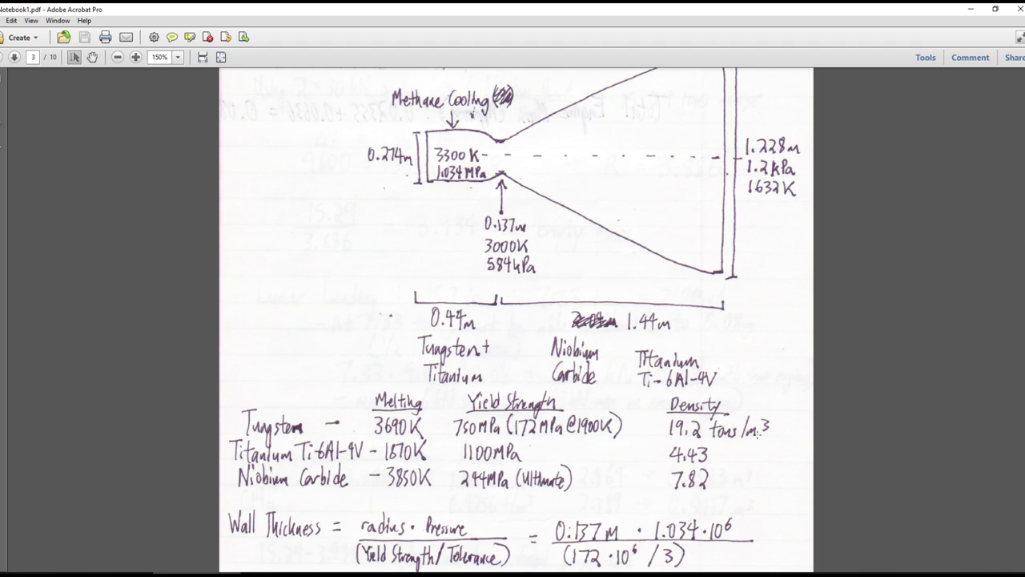
scroll(474, 391, "down", 1)
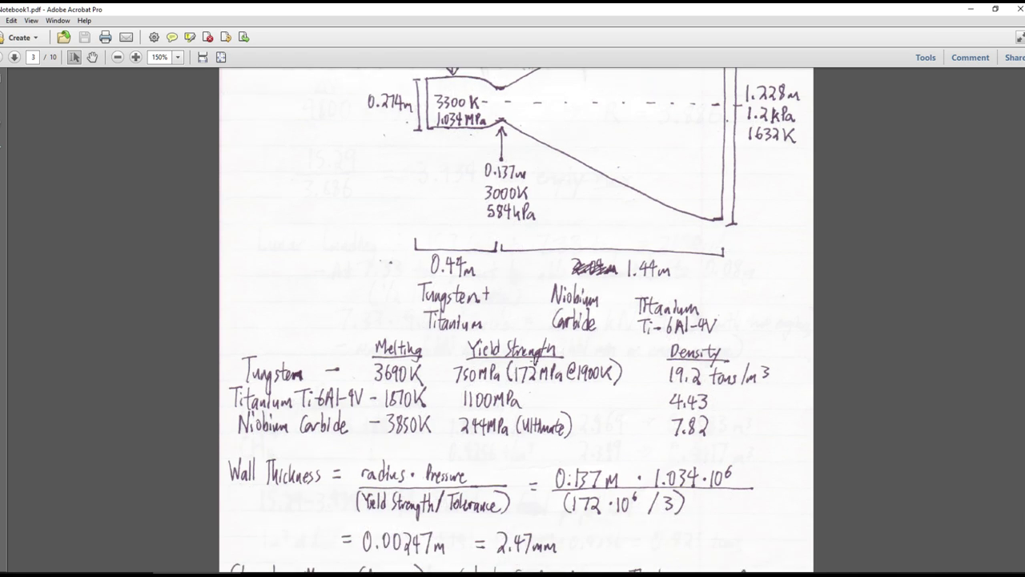
scroll(538, 362, "up", 2)
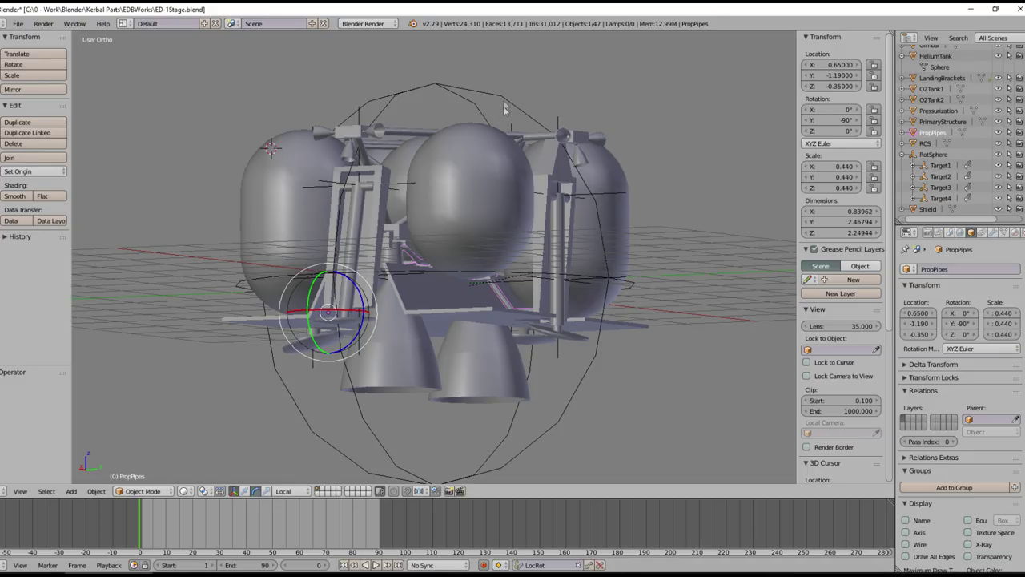
Switch to Blender and examine the stage's underside up close, including the ports and propellant pipes between the two nozzles.
middle_click_drag(504, 109, 446, 171)
key("KP_1")
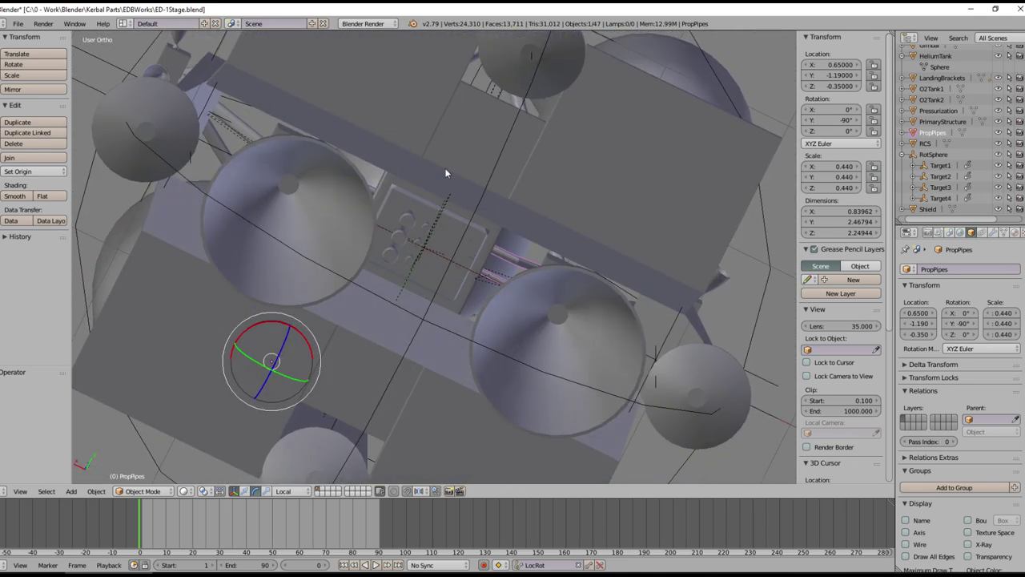
scroll(435, 201, "up", 6)
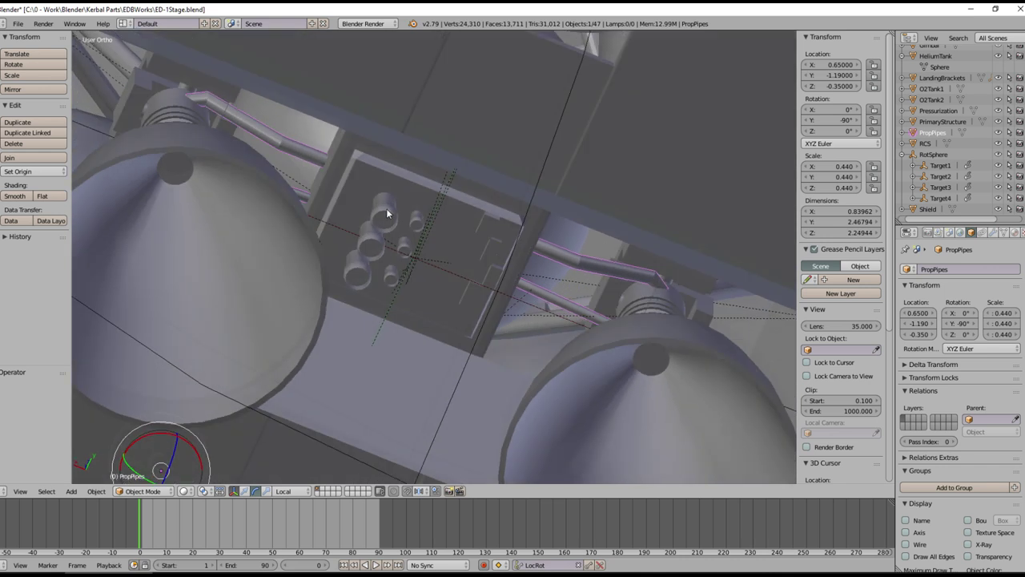
middle_click_drag(387, 213, 384, 219)
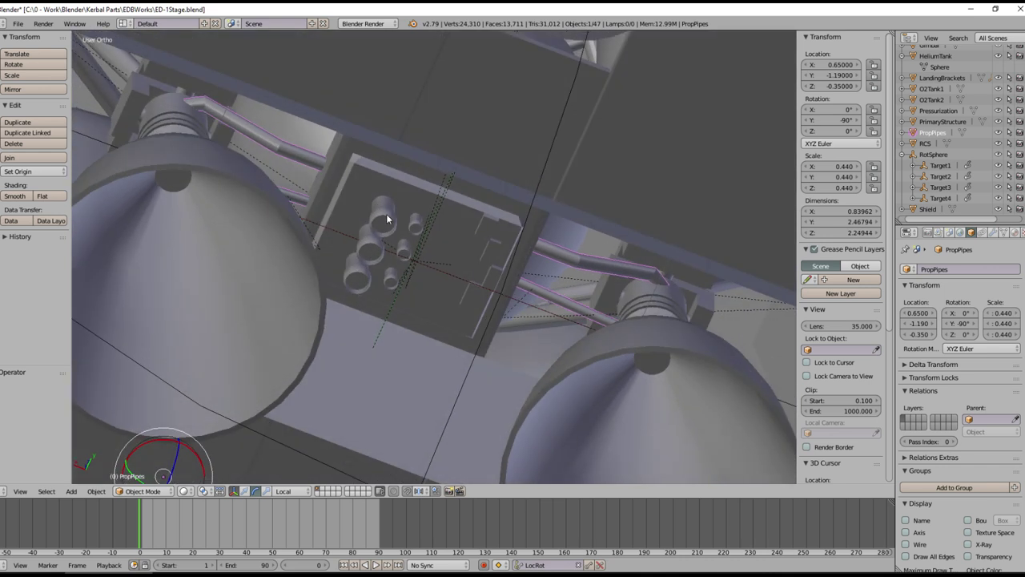
middle_click_drag(414, 232, 413, 214)
middle_click_drag(400, 256, 420, 176)
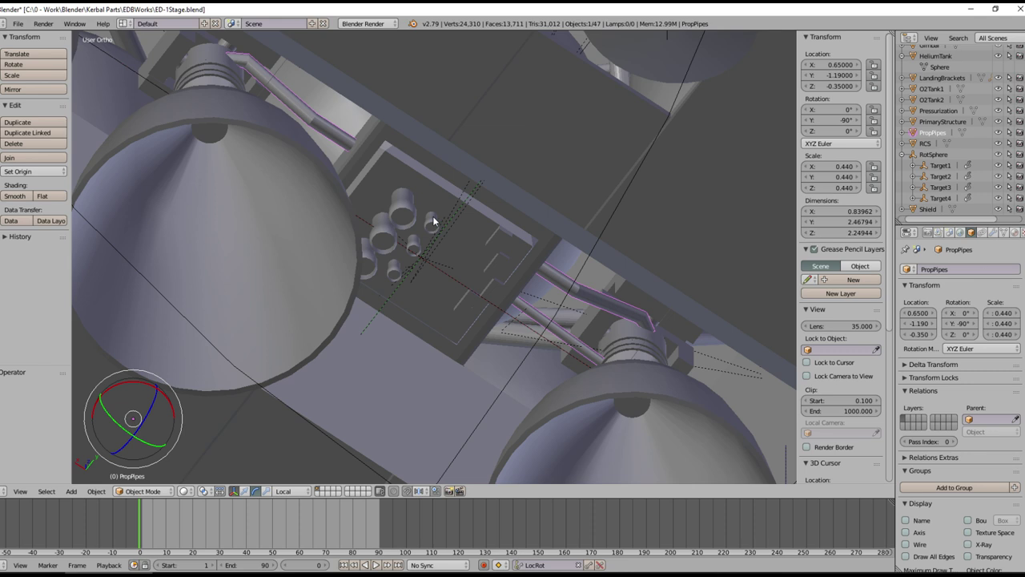
View the stage model from the side, examining the engines beneath the propellant tanks and base plates.
middle_click_drag(431, 212, 419, 339)
middle_click_drag(426, 195, 464, 216)
scroll(465, 216, "up", 2)
scroll(463, 230, "down", 2)
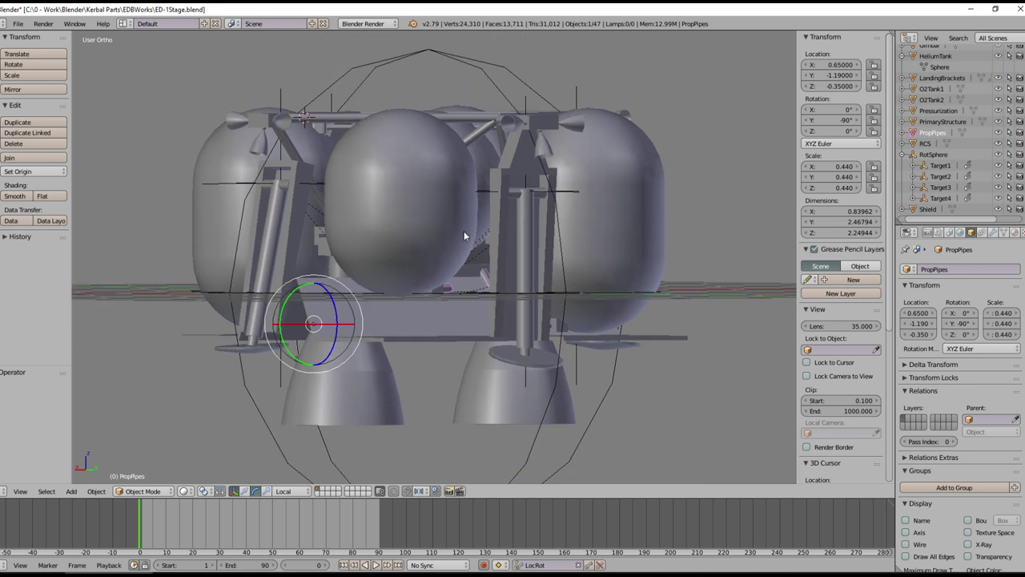
middle_click_drag(463, 236, 492, 268)
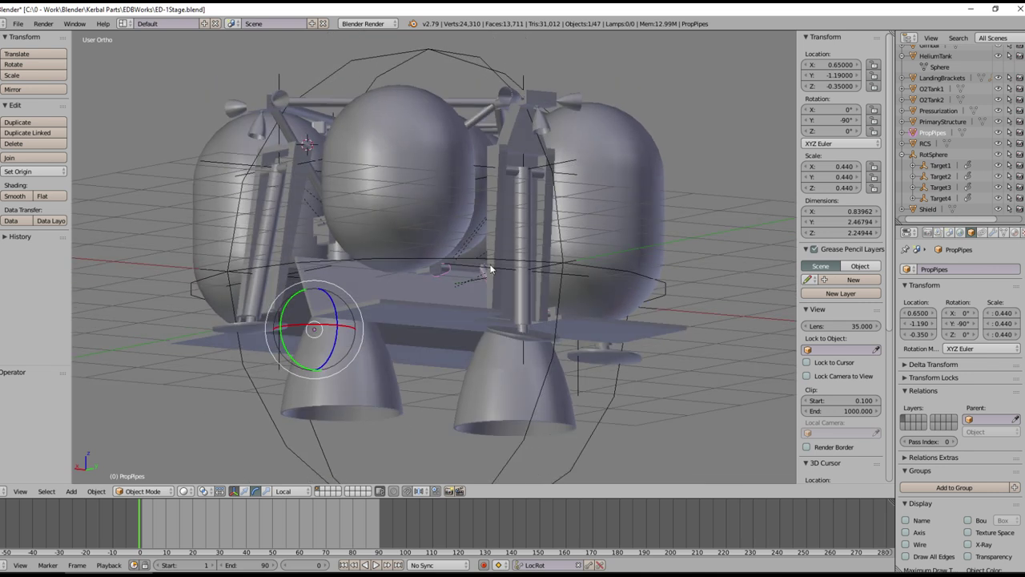
Examine the whole ED-1 stage from the side and slightly above, including the propellant tanks, upper truss and landing legs.
middle_click_drag(496, 195, 503, 218)
scroll(503, 217, "down", 5)
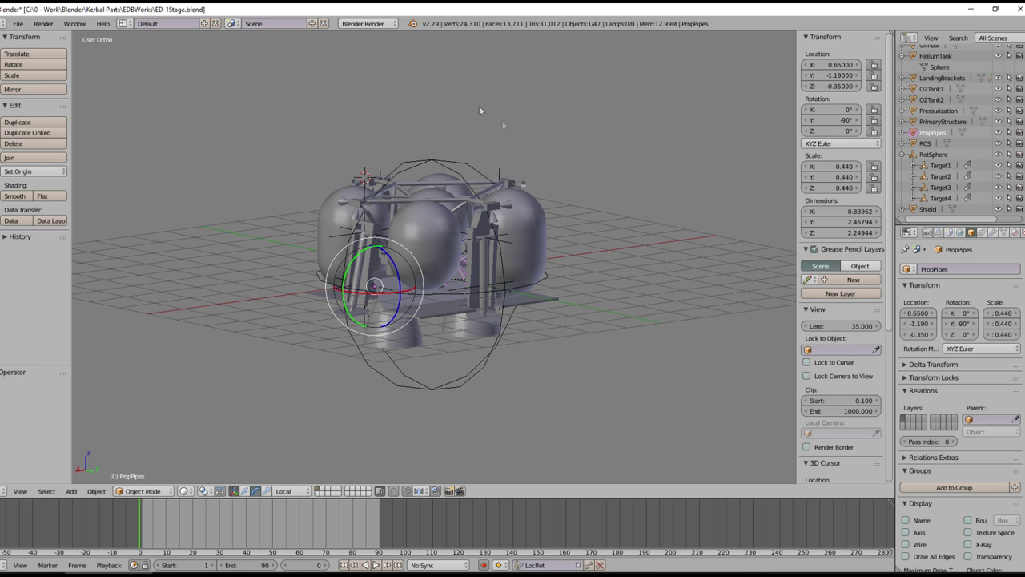
middle_click_drag(419, 142, 430, 160)
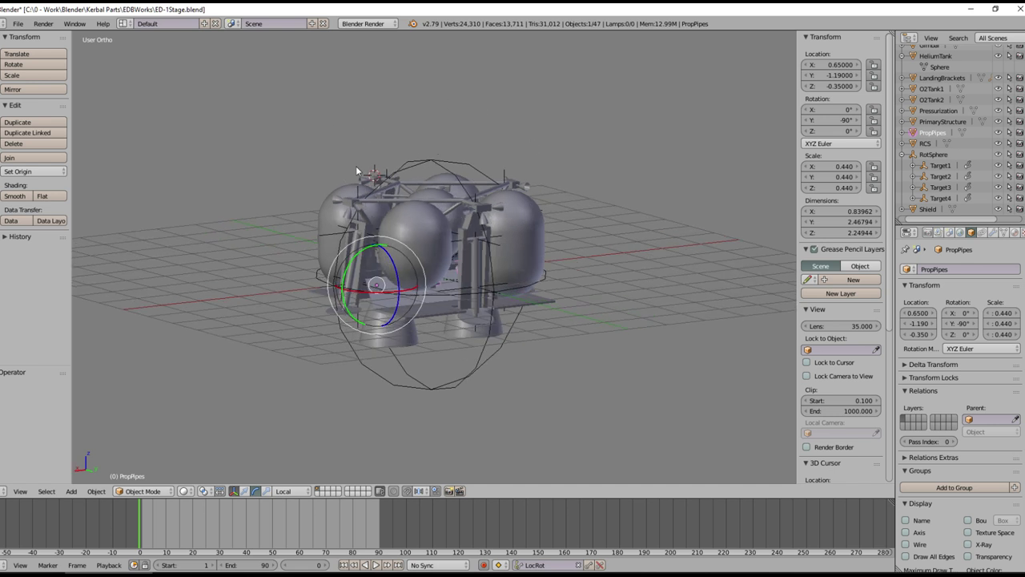
middle_click_drag(353, 173, 506, 244)
scroll(481, 210, "up", 3)
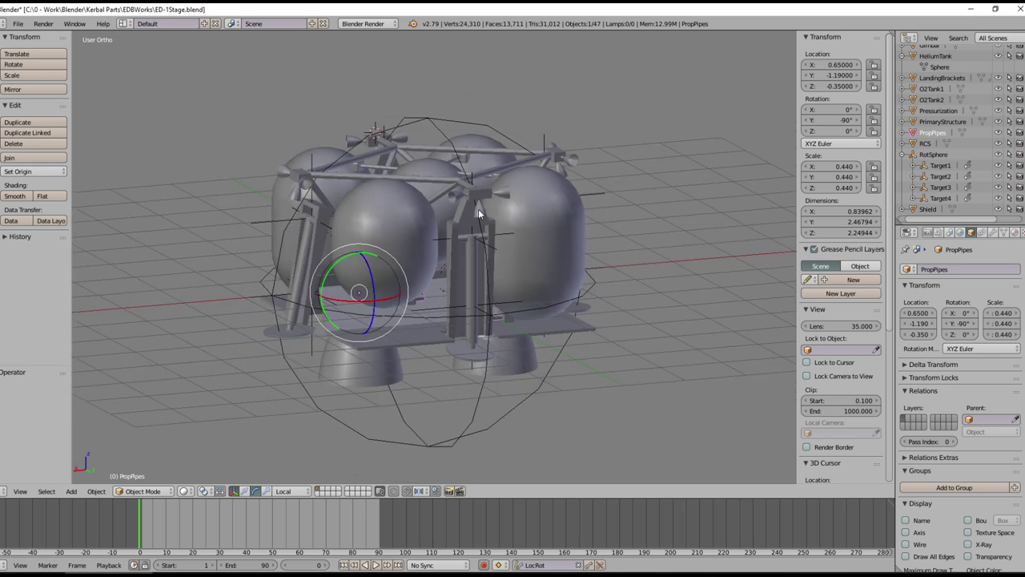
Inspect the stage's underside between the two nozzles, including the engine mounts and pipes, and return to a side view.
middle_click_drag(486, 205, 465, 229)
scroll(463, 232, "up", 4)
scroll(420, 255, "down", 2)
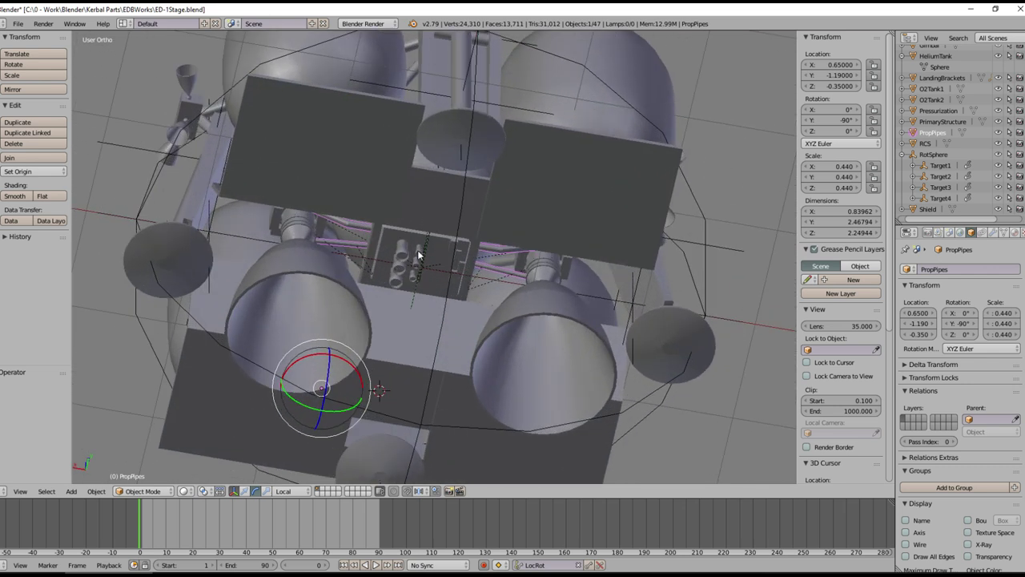
middle_click_drag(415, 269, 446, 288)
scroll(448, 281, "down", 2)
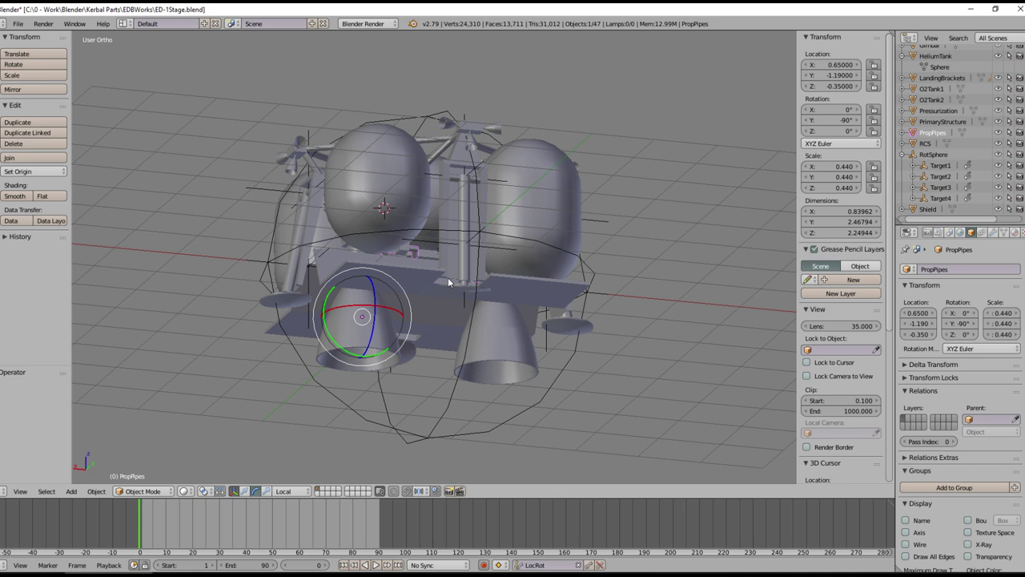
middle_click_drag(448, 277, 464, 253)
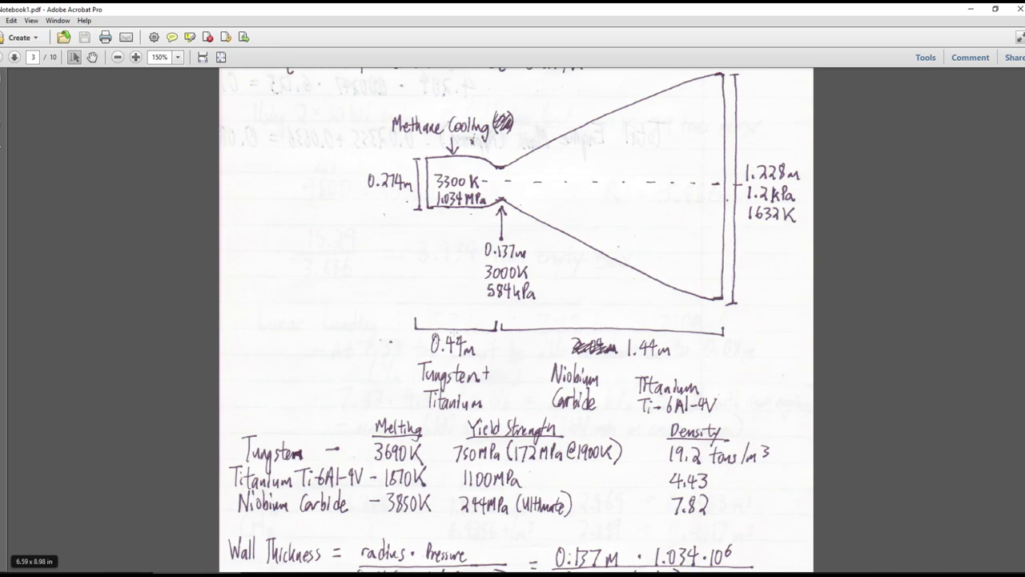
Switch to the Acrobat notes and study the nozzle sketch's chamber, throat and exit dimensions, temperatures and pressures, including the methane cooling.
scroll(508, 334, "down", 2)
scroll(507, 324, "up", 2)
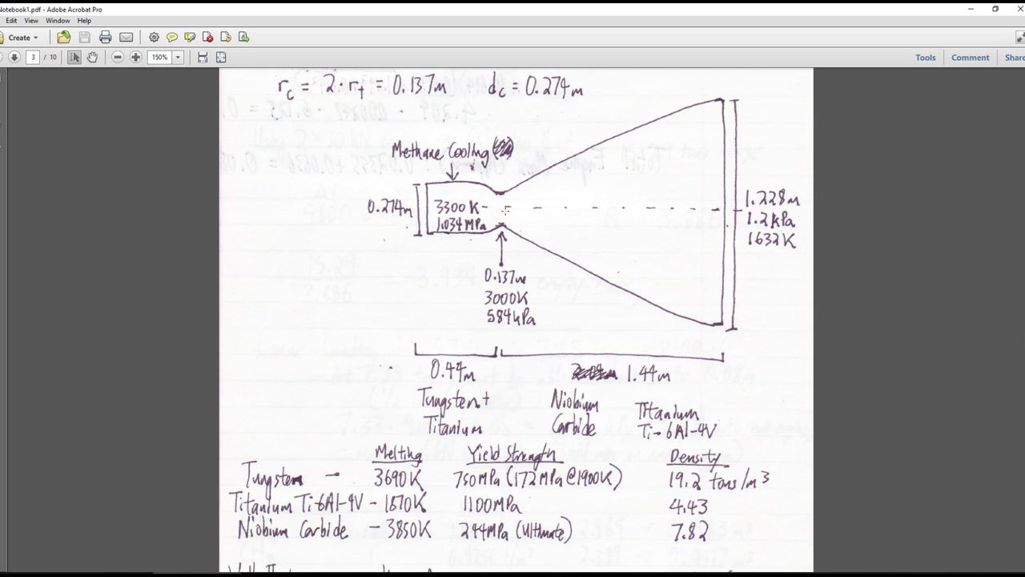
scroll(505, 212, "up", 1)
scroll(503, 214, "up", 1)
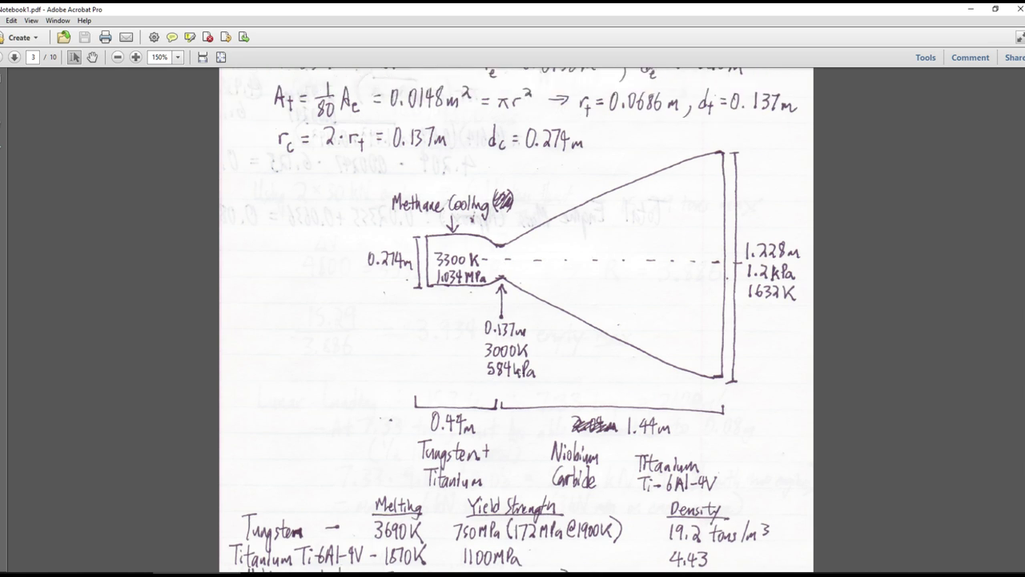
scroll(507, 314, "down", 2)
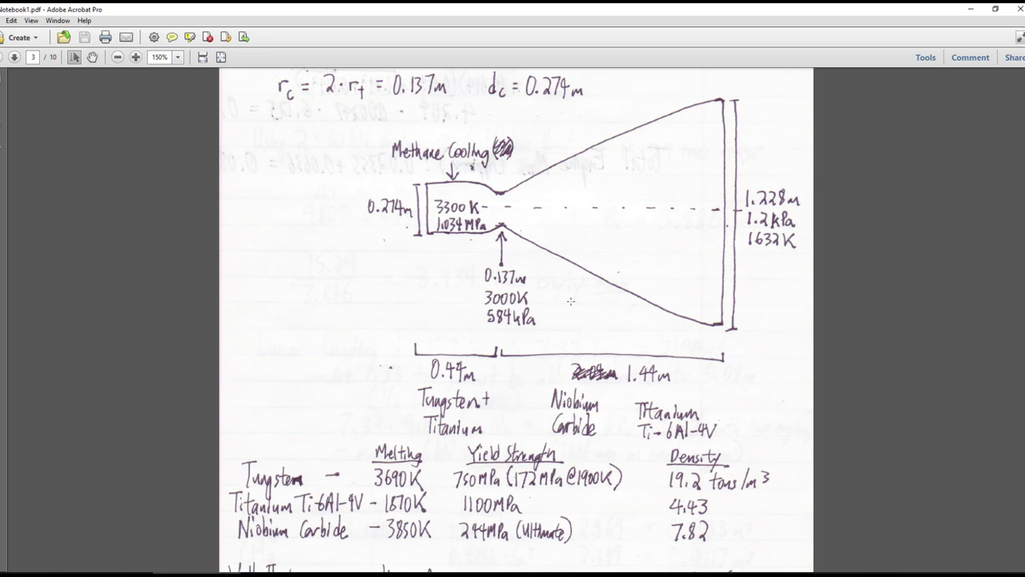
scroll(578, 309, "up", 1)
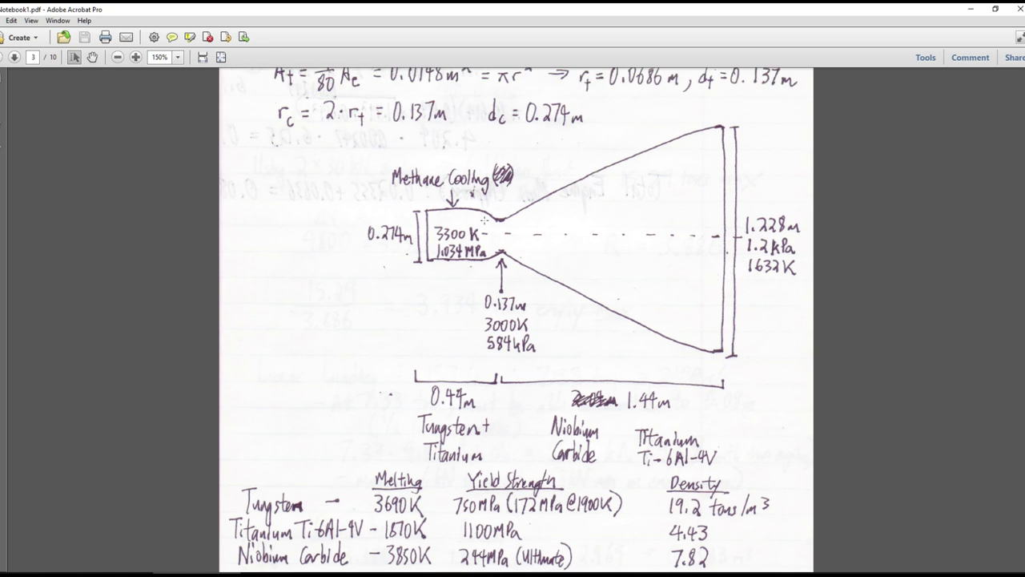
scroll(503, 242, "down", 1)
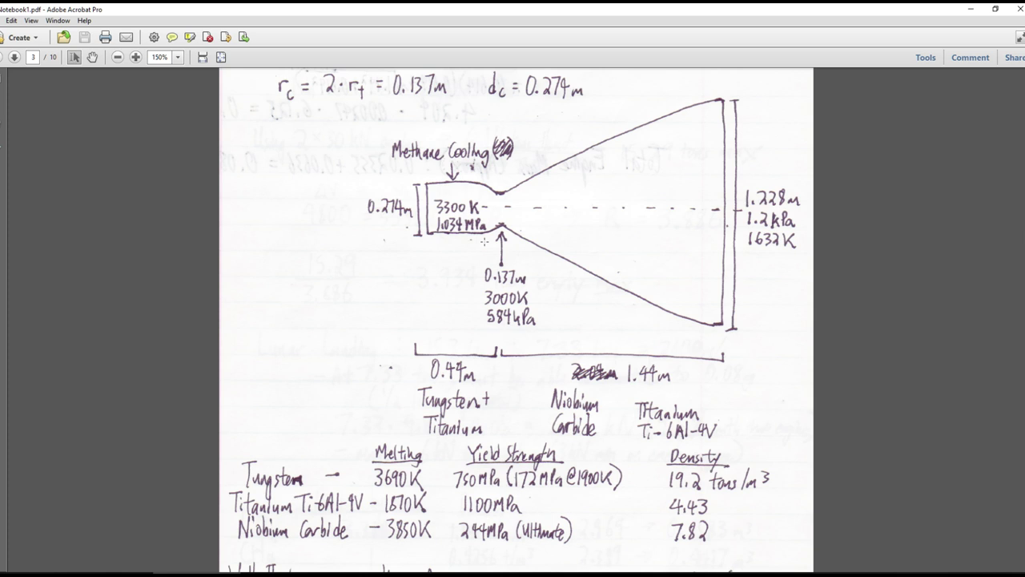
scroll(505, 242, "up", 2)
scroll(503, 275, "up", 2)
scroll(503, 274, "down", 2)
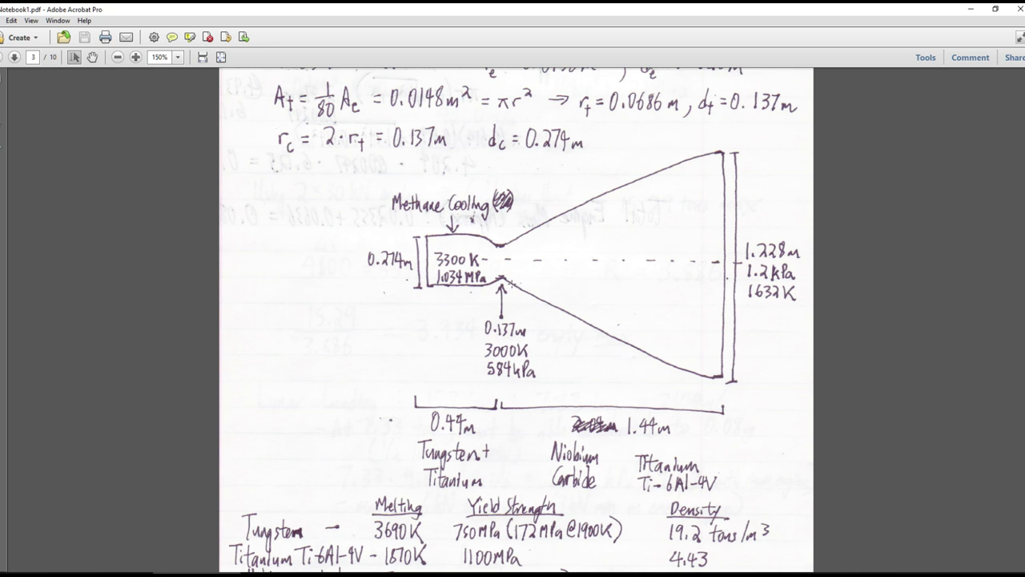
scroll(512, 284, "down", 1)
scroll(502, 299, "down", 1)
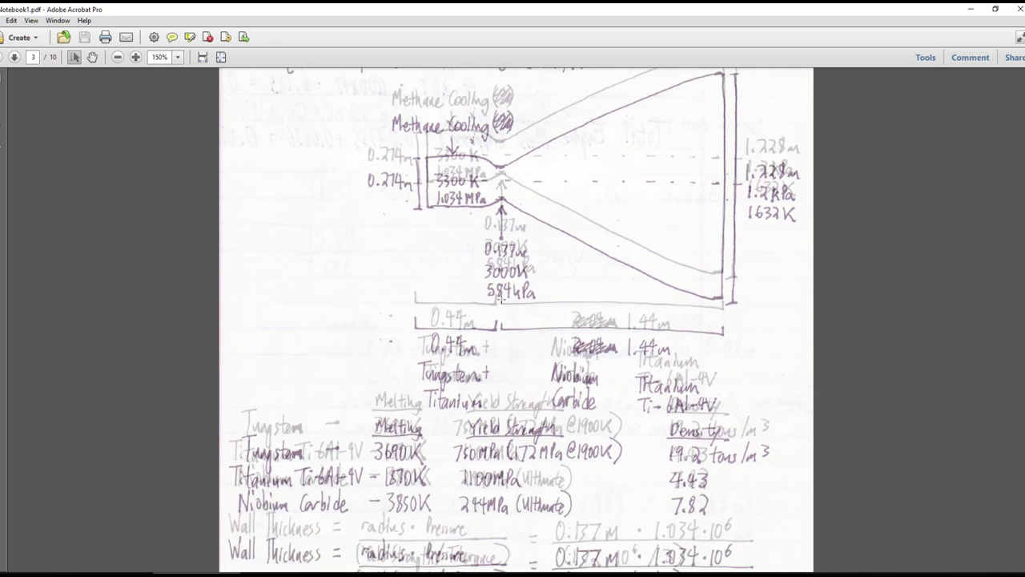
scroll(557, 297, "up", 1)
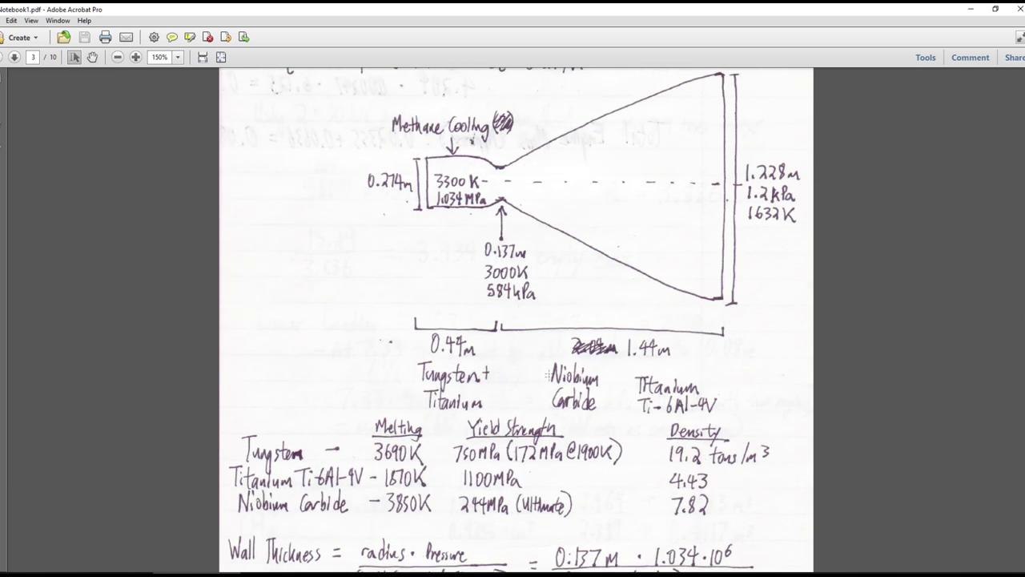
Compare the melting points, yield strengths and densities of tungsten, titanium and niobium carbide with the nozzle sketch and wall thickness formula.
scroll(582, 388, "down", 1)
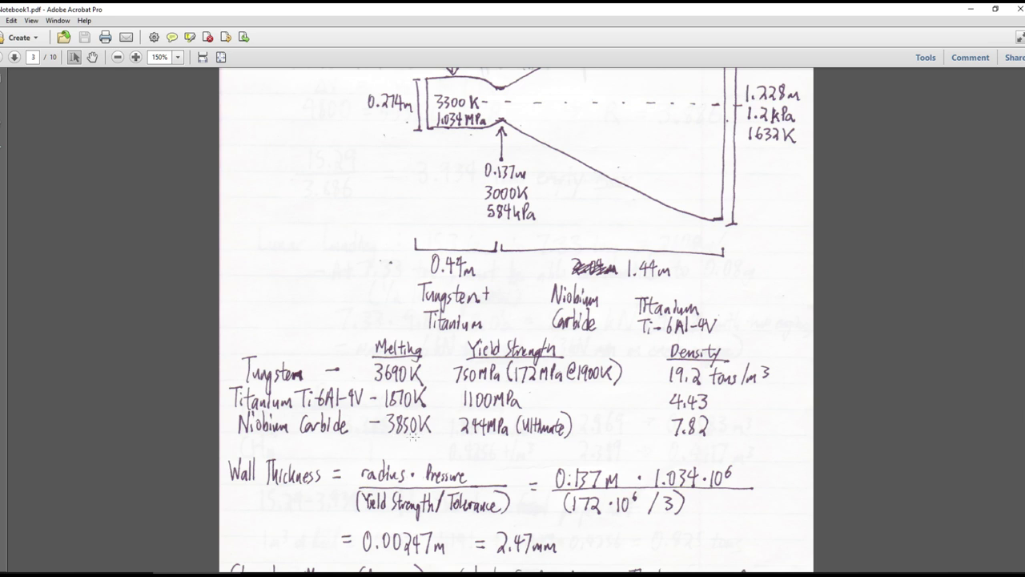
scroll(490, 439, "up", 1)
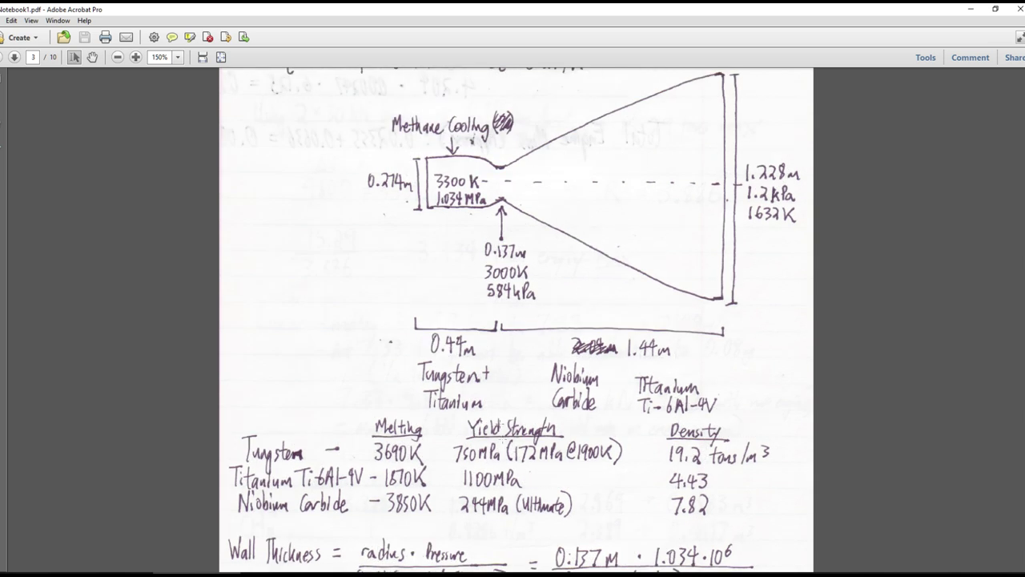
scroll(505, 449, "down", 1)
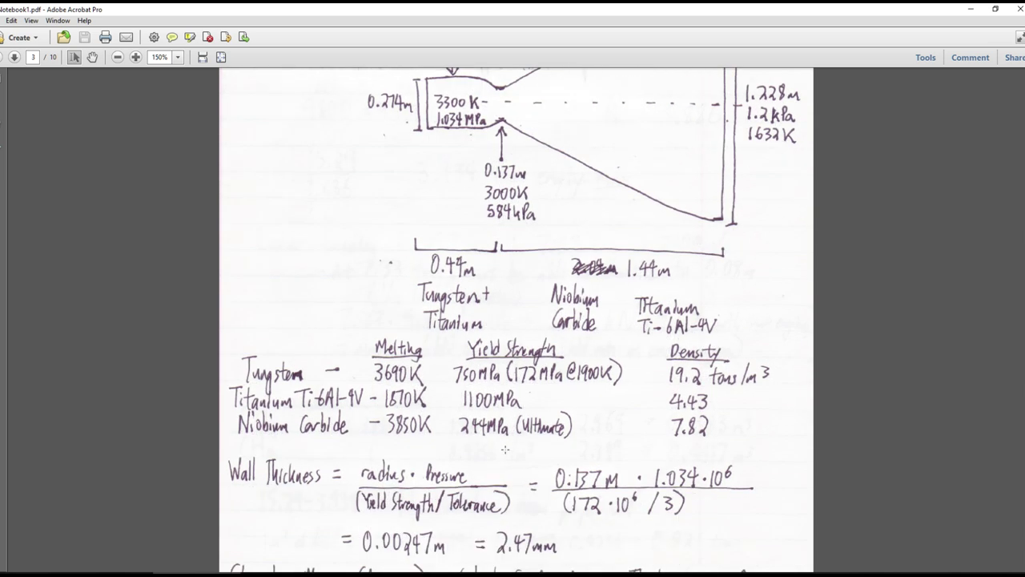
scroll(517, 391, "up", 1)
scroll(515, 389, "down", 2)
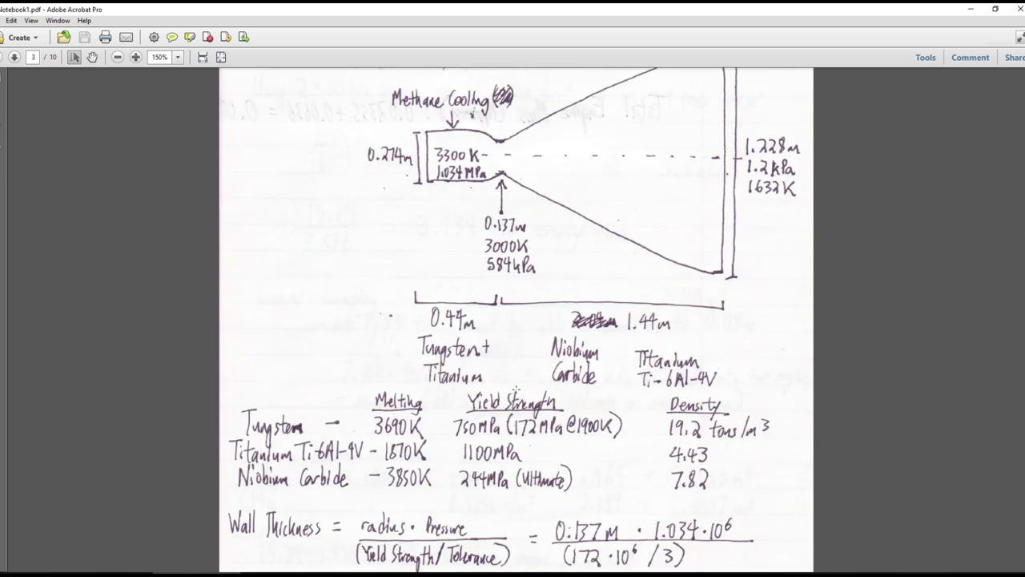
scroll(486, 433, "up", 2)
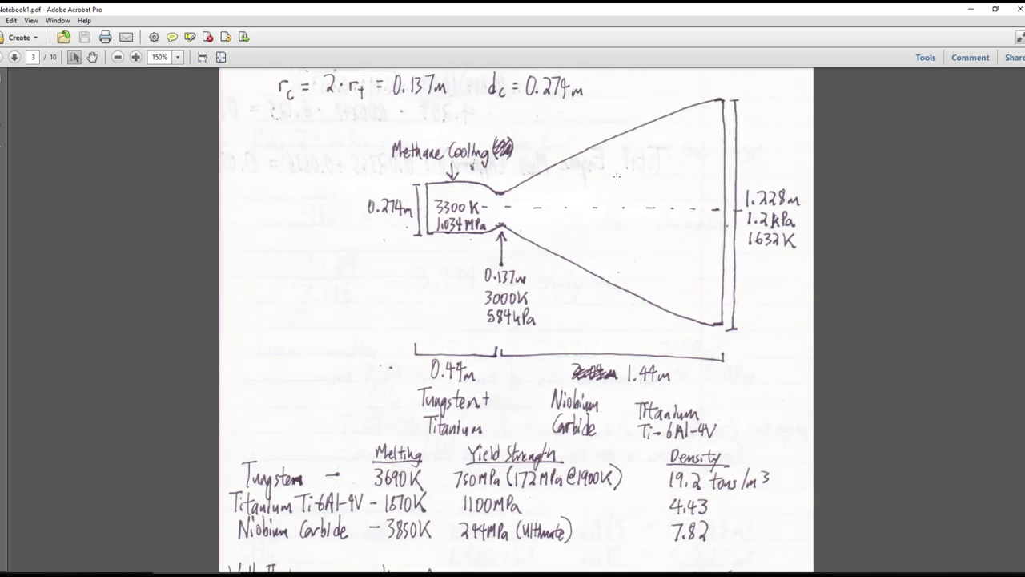
scroll(591, 281, "down", 2)
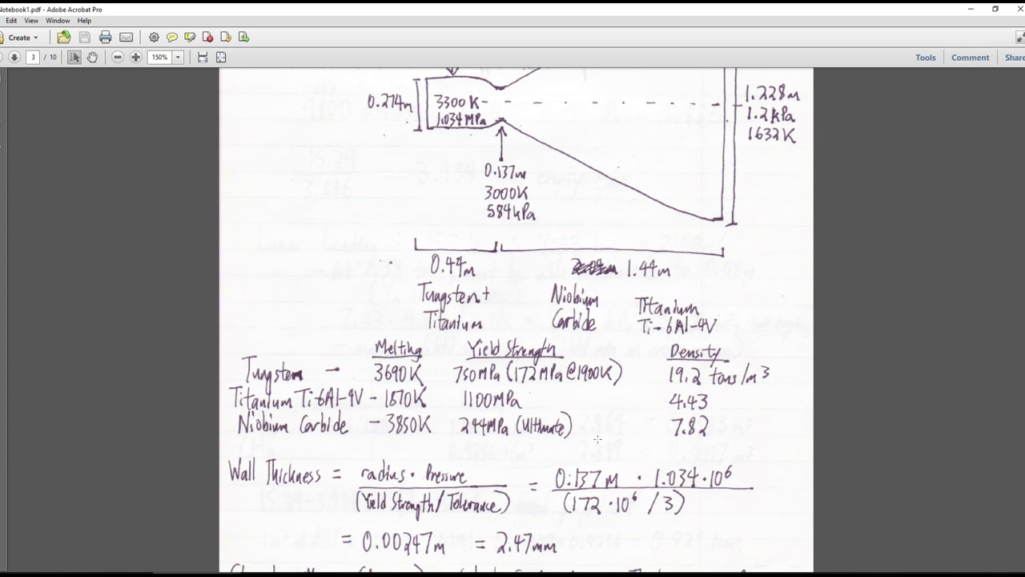
scroll(687, 440, "up", 1)
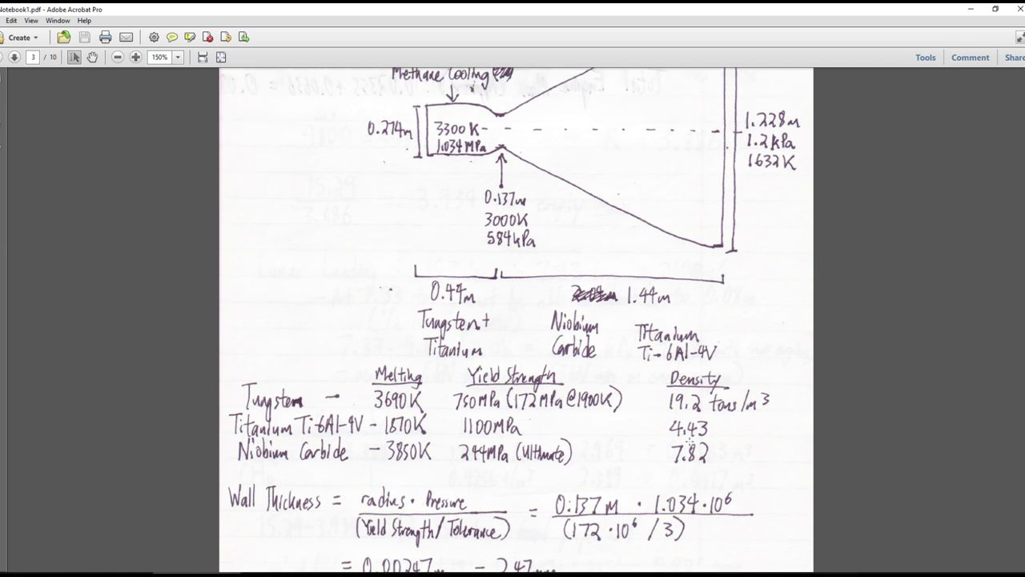
scroll(607, 441, "up", 3)
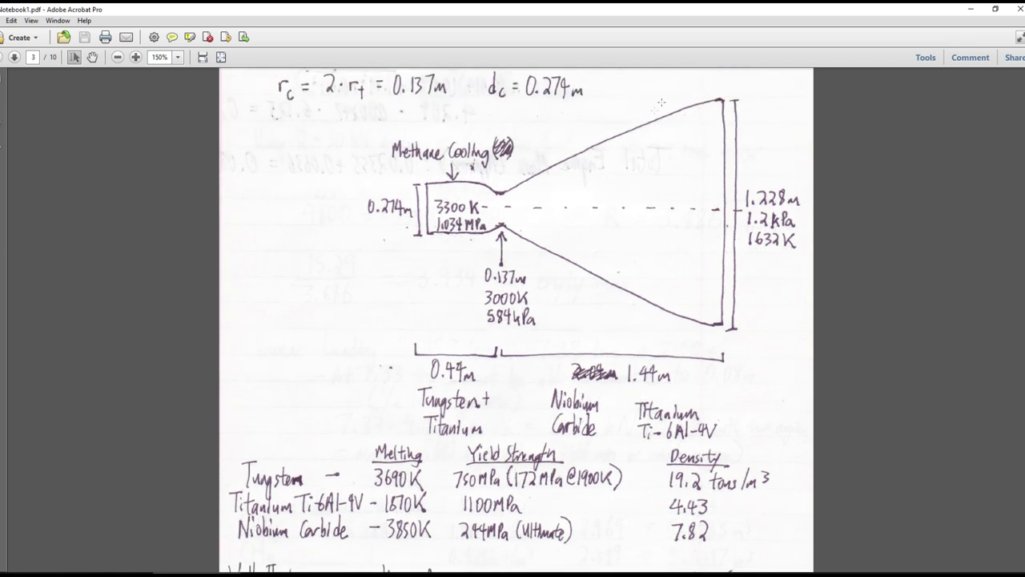
scroll(660, 232, "down", 5)
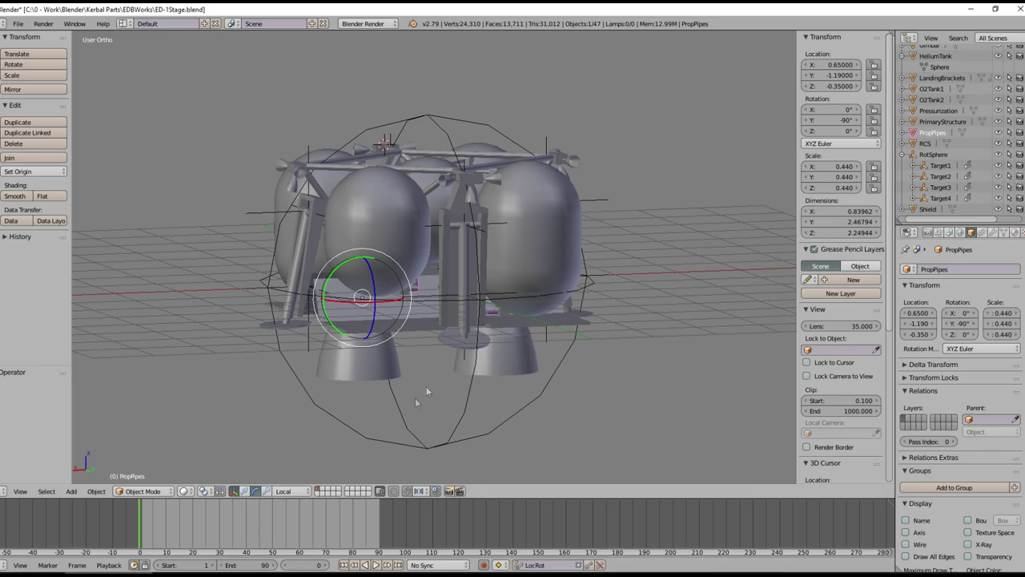
Switch to Blender and inspect the engine nozzles and base plates up close from below, finishing with a side view.
middle_click_drag(414, 397, 565, 340)
scroll(566, 340, "up", 4)
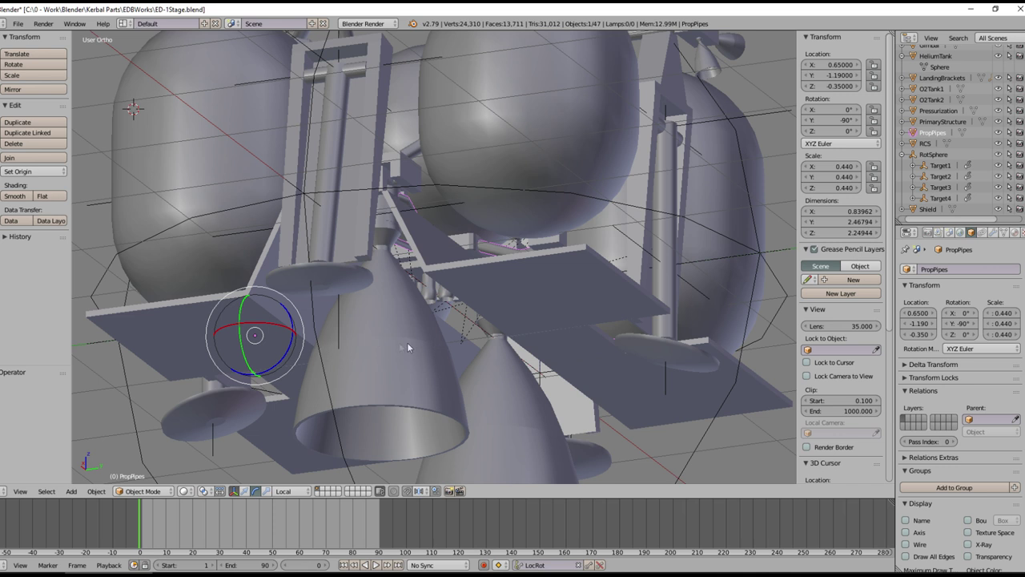
middle_click_drag(432, 384, 474, 395)
scroll(473, 394, "down", 3)
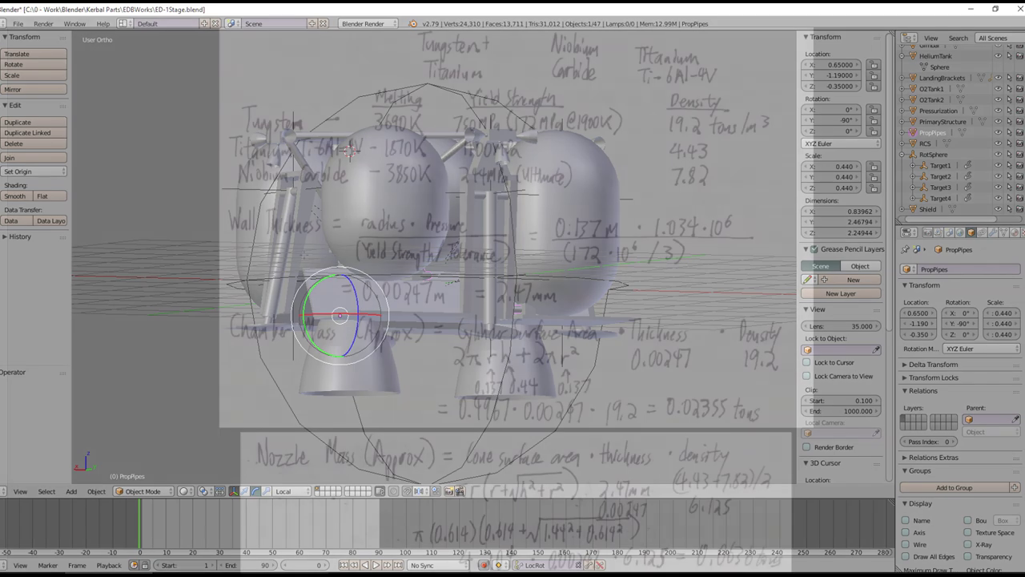
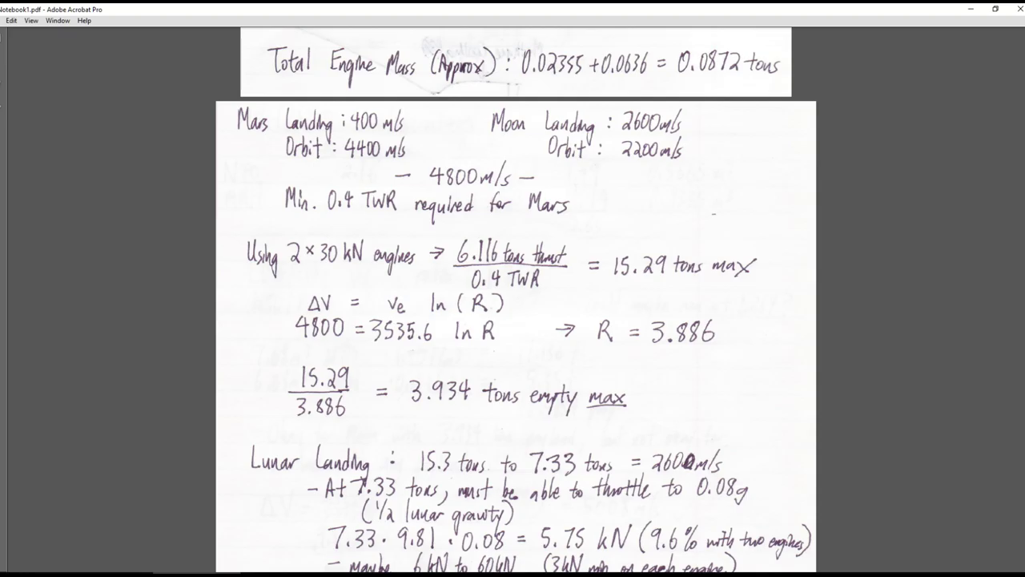
Switch to the Acrobat notes and review the CH4 and LO2 tank wall thickness and mass calculations, including the 150% stress margin revision.
scroll(516, 320, "down", 20)
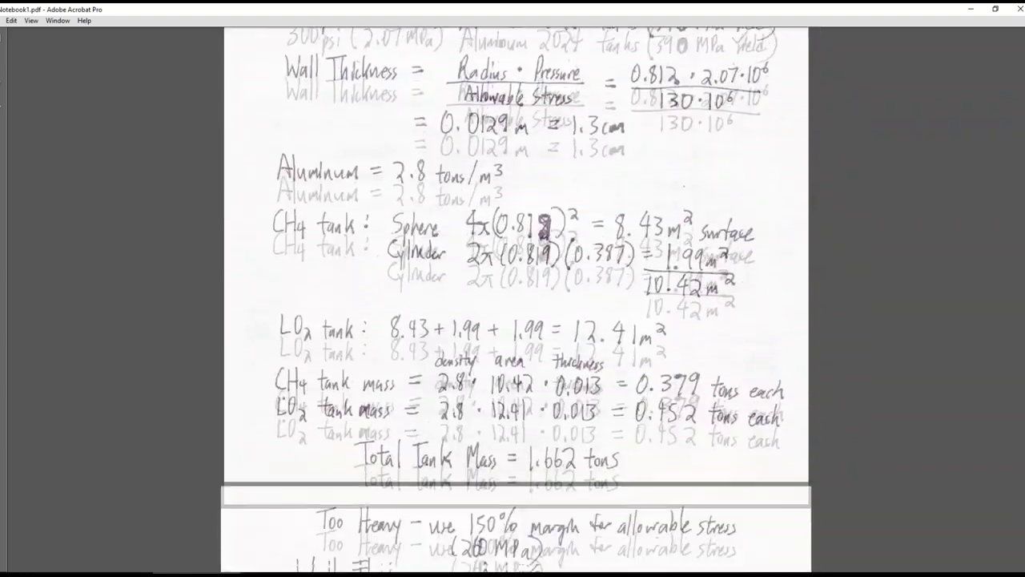
scroll(634, 370, "down", 2)
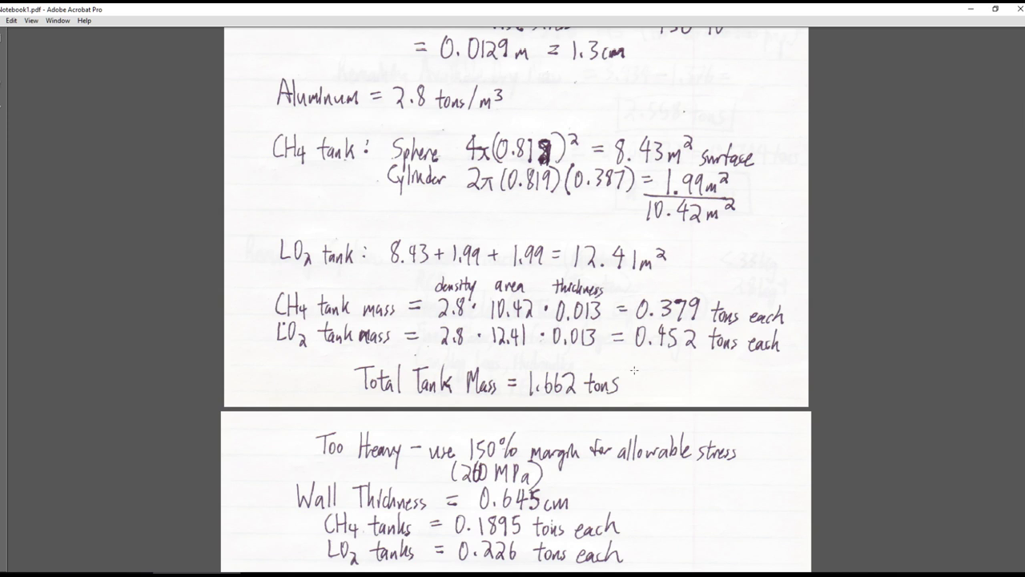
scroll(633, 370, "down", 7)
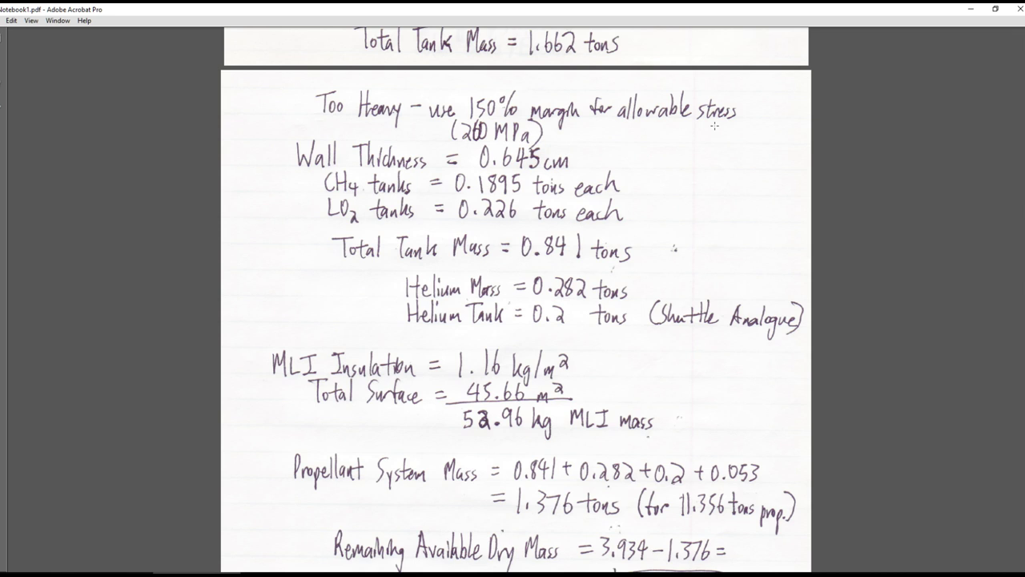
scroll(698, 140, "up", 1)
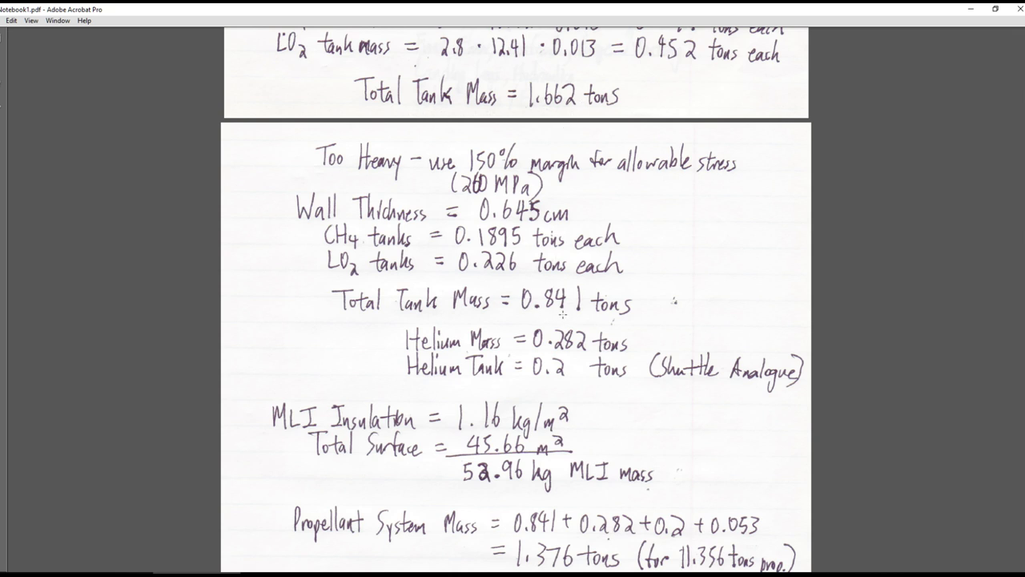
Review the helium, MLI insulation and propellant system masses, the remaining dry mass calculation and the list of remaining systems.
scroll(585, 314, "down", 3)
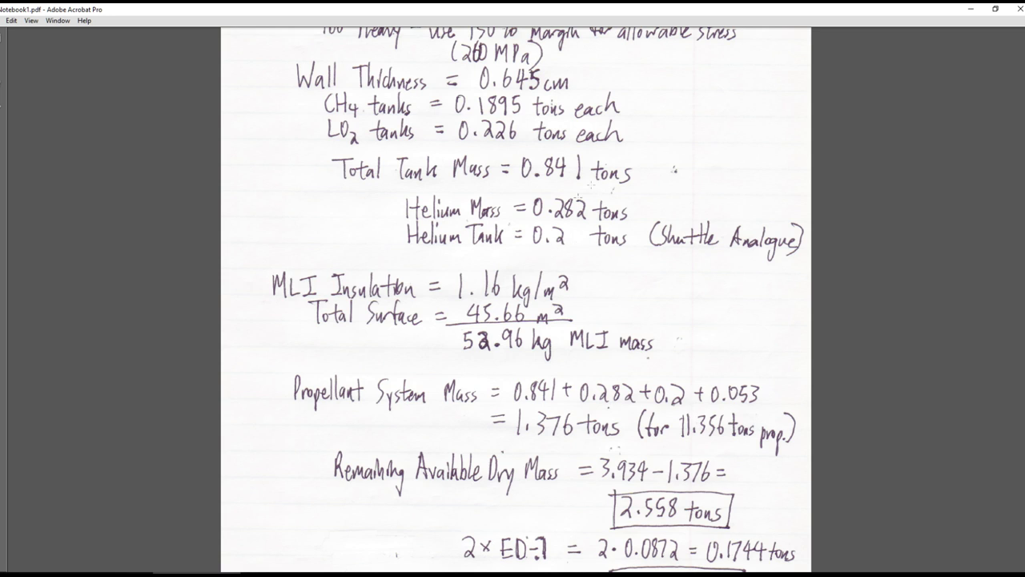
scroll(568, 248, "down", 3)
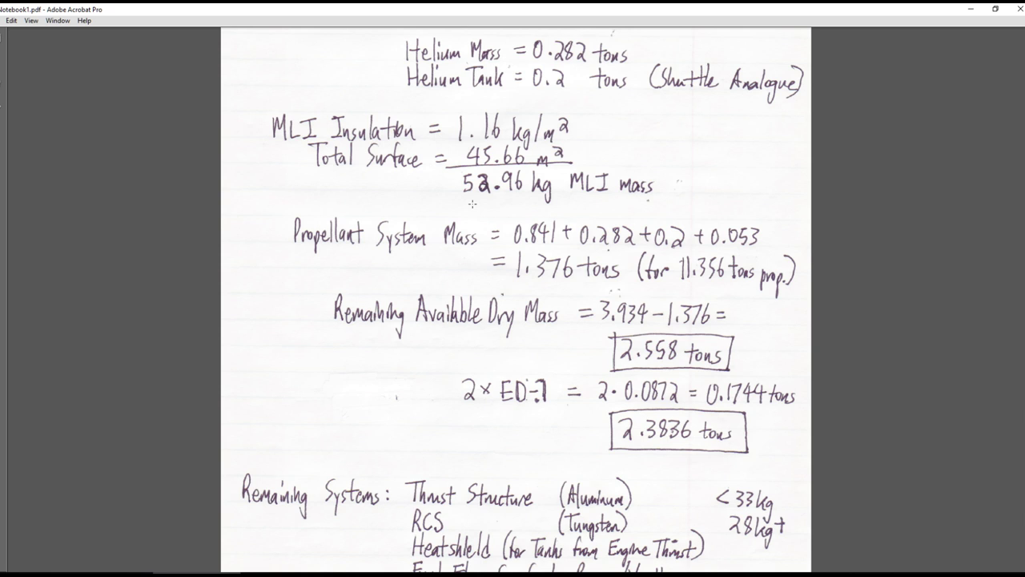
scroll(473, 203, "down", 2)
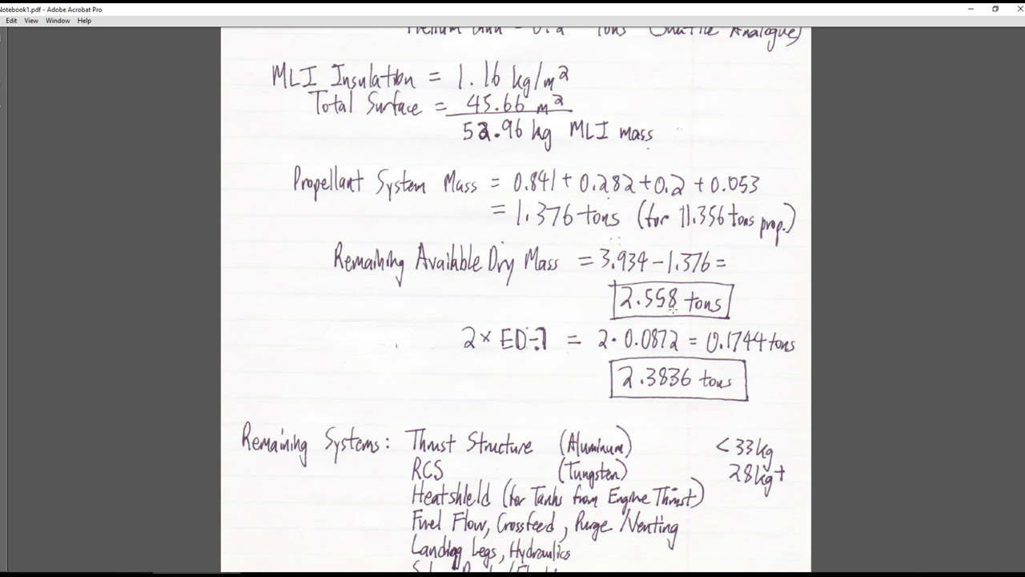
scroll(673, 310, "down", 1)
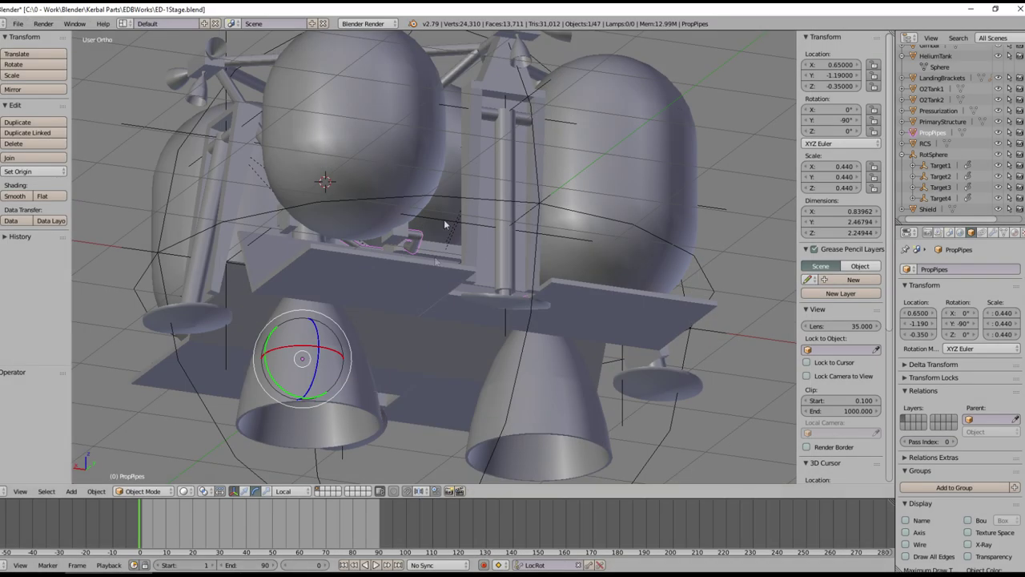
Inspect the stage's upper truss, RCS thrusters and tank tops from above, finishing by switching to the Acrobat notes.
middle_click_drag(497, 208, 488, 321)
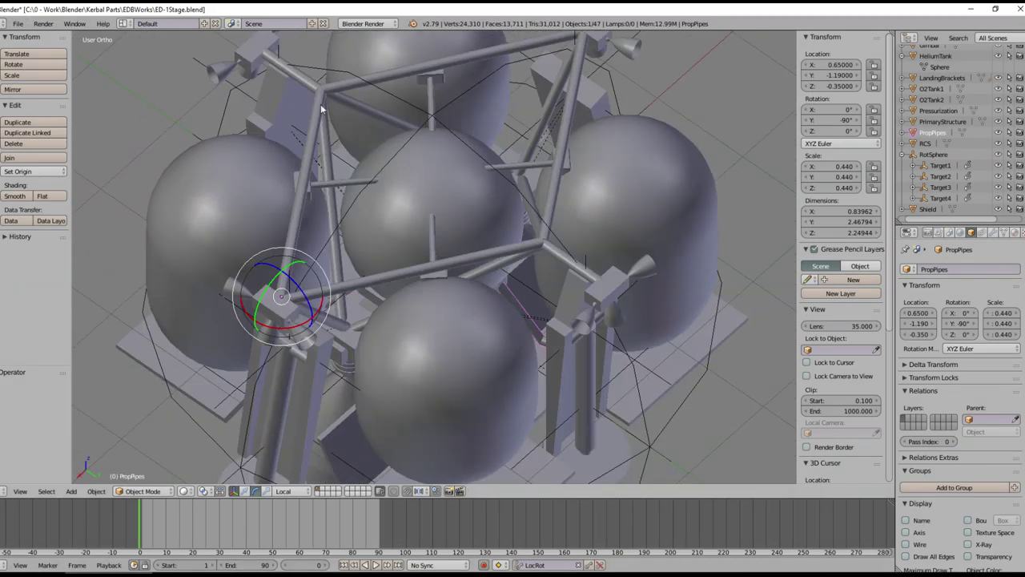
middle_click_drag(555, 96, 495, 104)
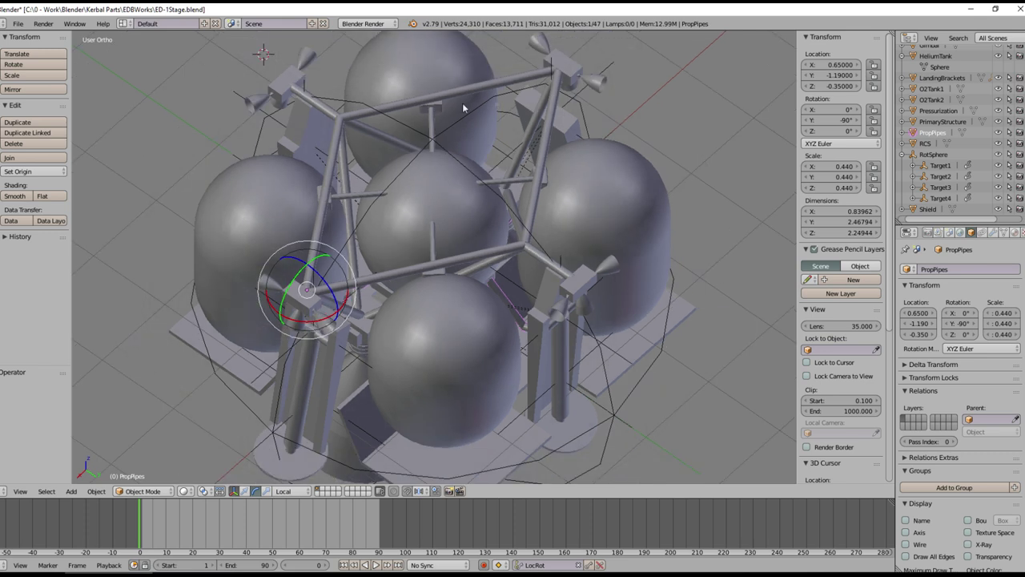
mouse_move(544, 259)
middle_mouse_down()
mouse_move(567, 249)
mouse_move(593, 192)
mouse_move(624, 177)
mouse_move(657, 218)
mouse_move(633, 212)
mouse_move(639, 251)
mouse_move(598, 275)
mouse_move(541, 240)
middle_mouse_up()
key("alt+Tab")
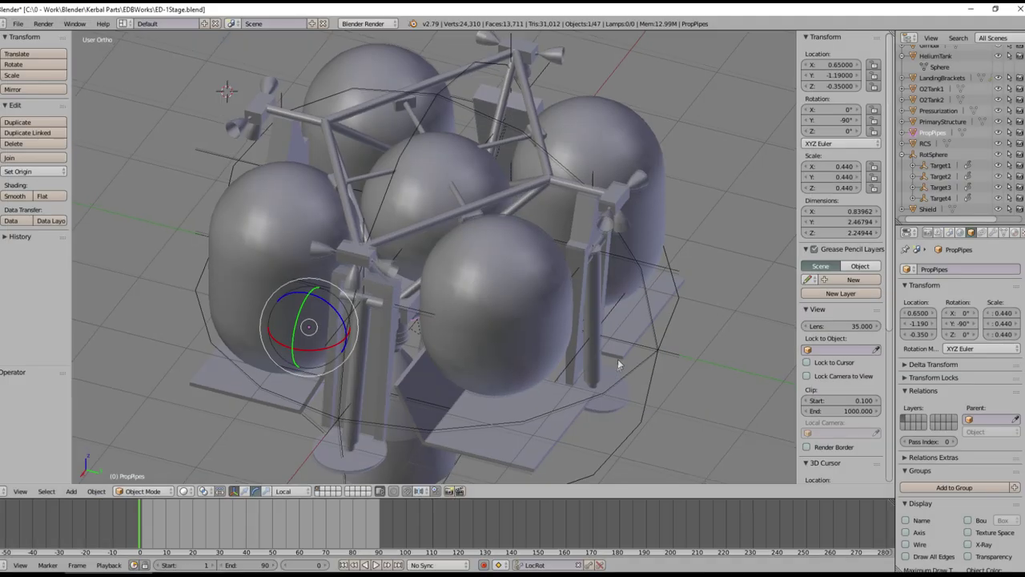
Examine the heat shield plates between the tanks and engine nozzles of the Blender model from below and from the side.
middle_click_drag(613, 361, 468, 236)
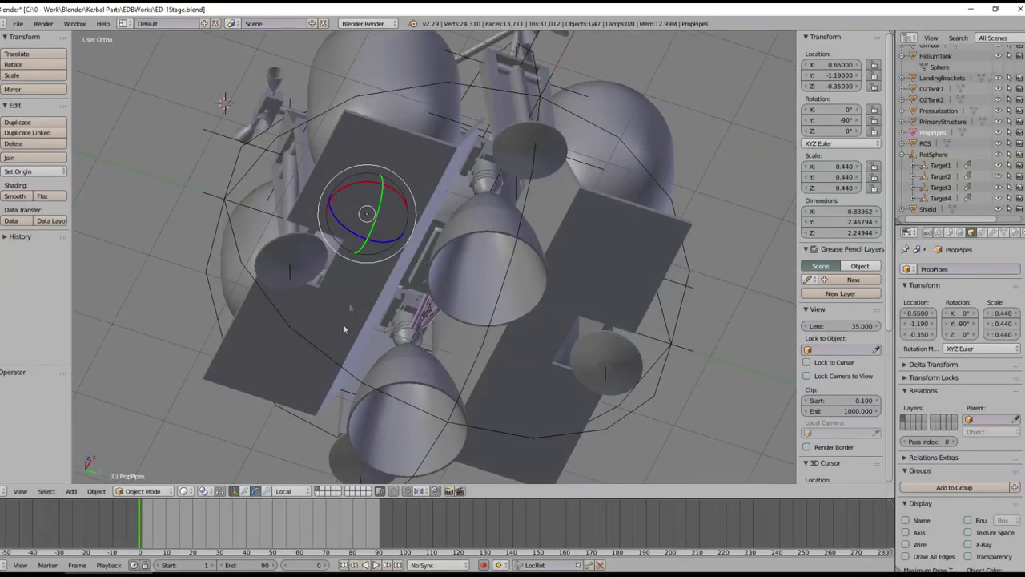
middle_click_drag(333, 325, 566, 238)
scroll(456, 275, "up", 3)
scroll(556, 291, "down", 3)
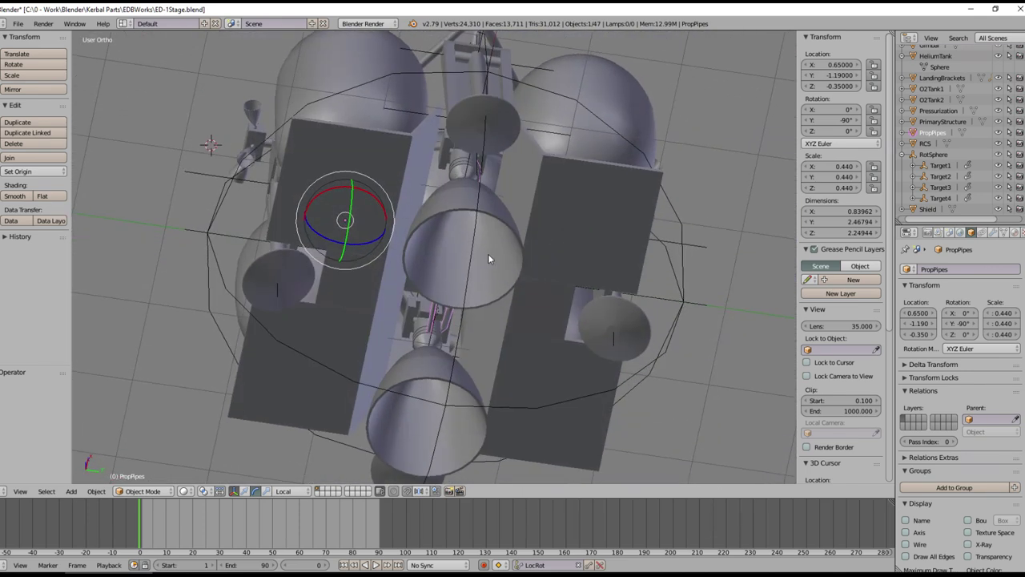
middle_click_drag(481, 267, 521, 256)
middle_click_drag(429, 118, 554, 202)
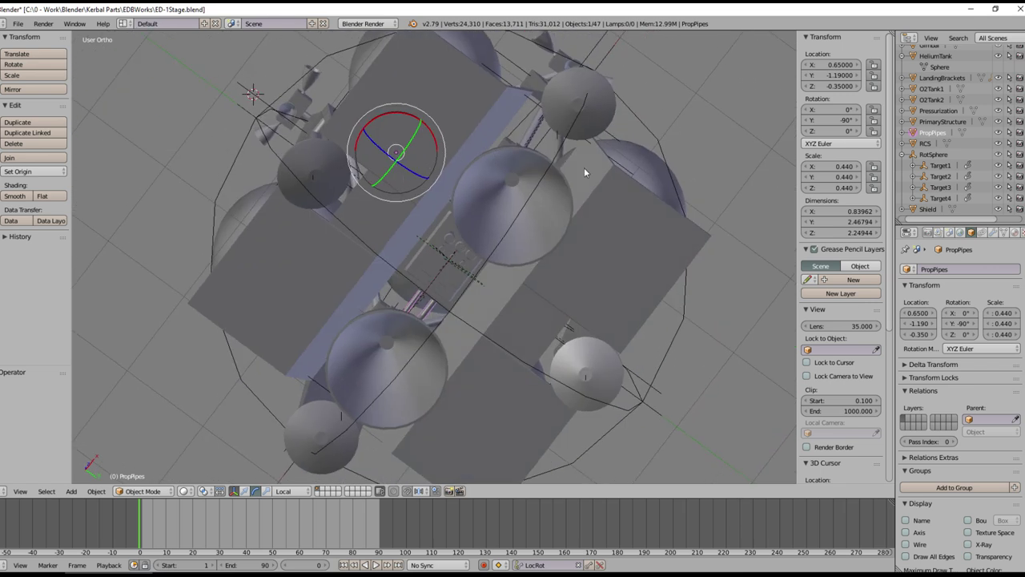
middle_click_drag(587, 173, 573, 266)
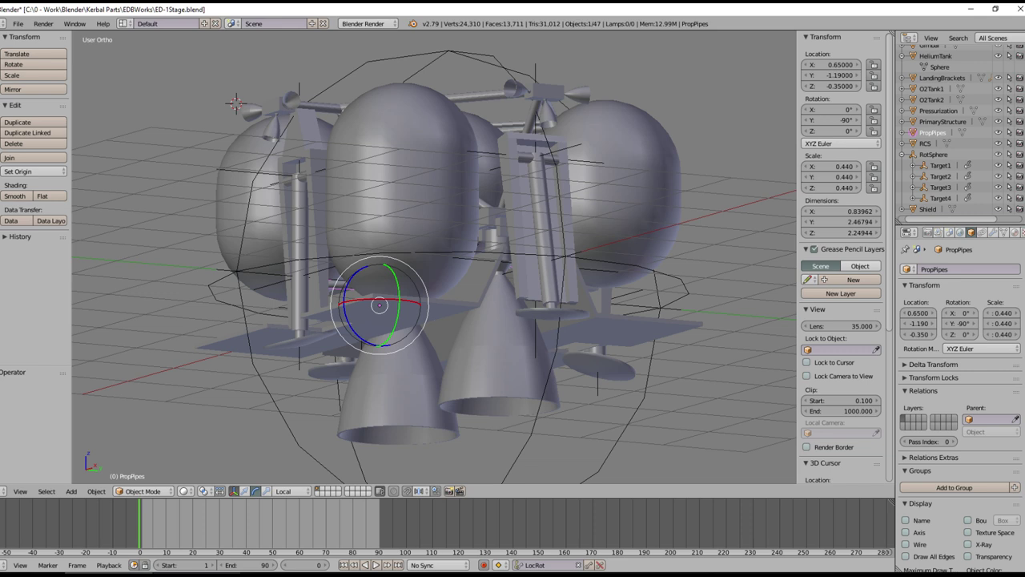
middle_click_drag(634, 282, 617, 212)
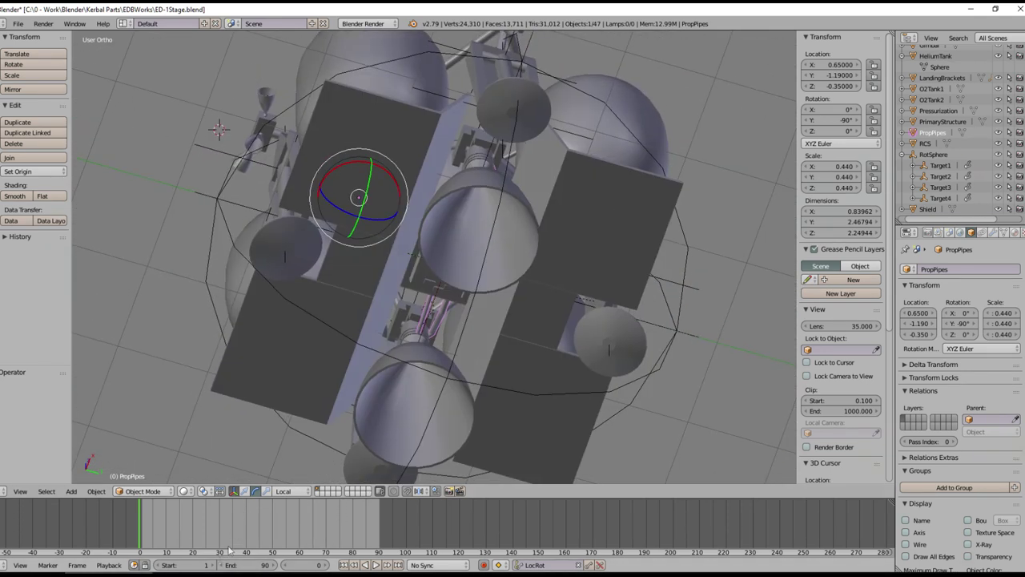
Check the fuel flow, landing legs and other remaining systems in the Acrobat notes, finishing back in Blender.
mouse_move(285, 575)
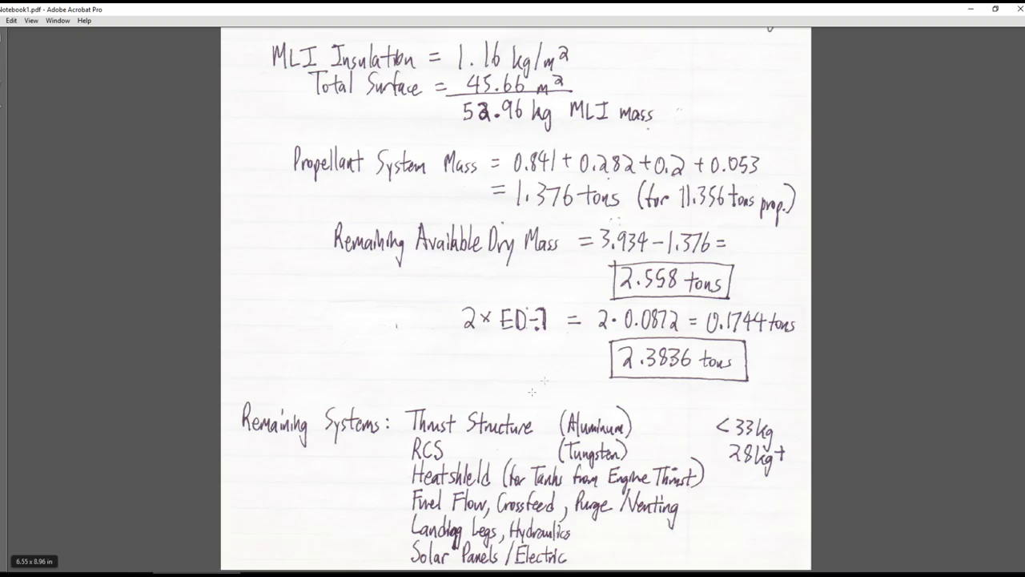
left_click(240, 576)
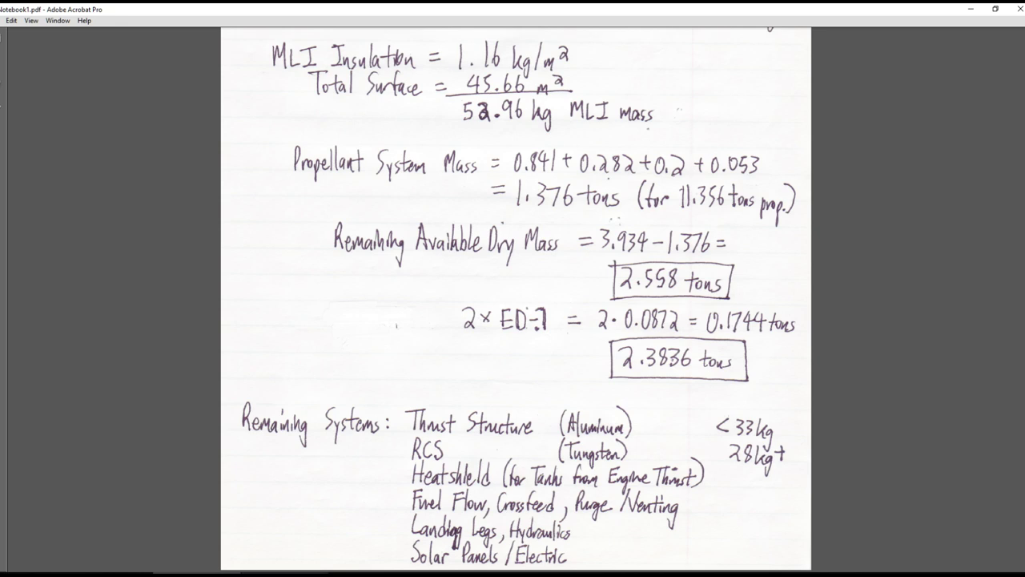
mouse_move(109, 572)
left_click(102, 533)
Play the landing leg deployment animation and examine the moving legs and foot pads from several sides.
middle_click_drag(432, 449, 476, 372)
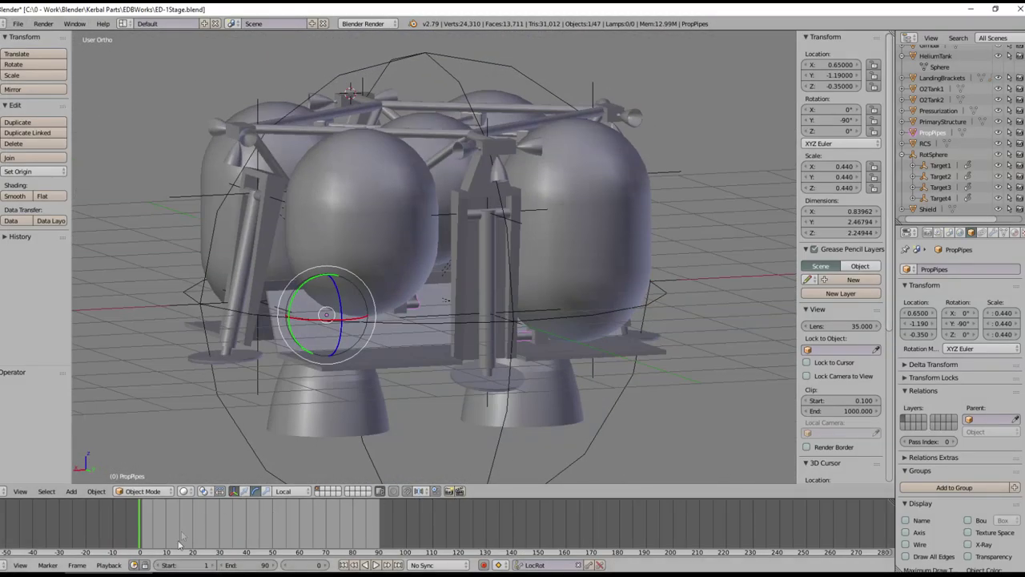
left_click(375, 565)
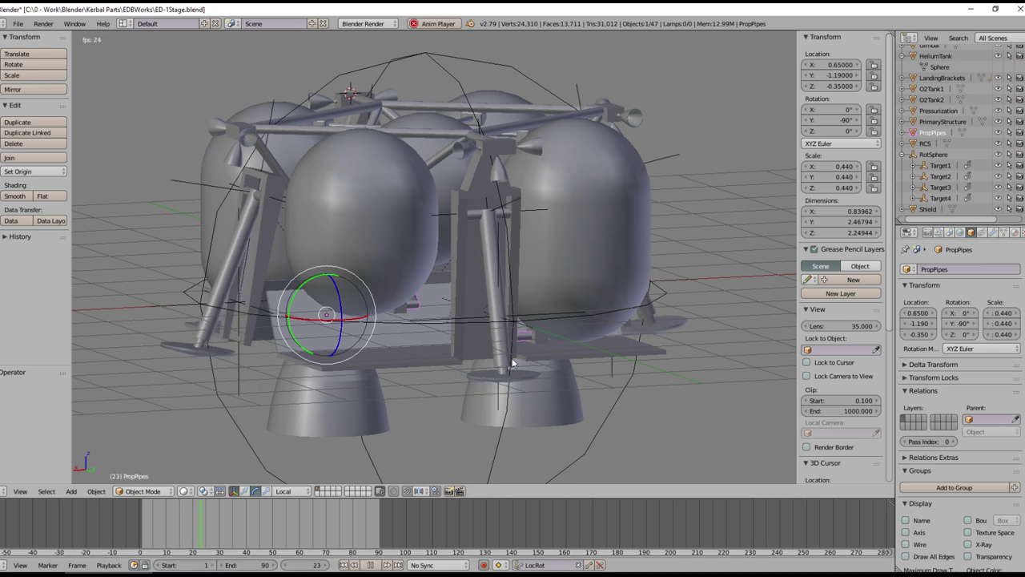
scroll(512, 365, "down", 3)
mouse_move(352, 383)
middle_mouse_down()
mouse_move(344, 388)
mouse_move(341, 373)
middle_mouse_up()
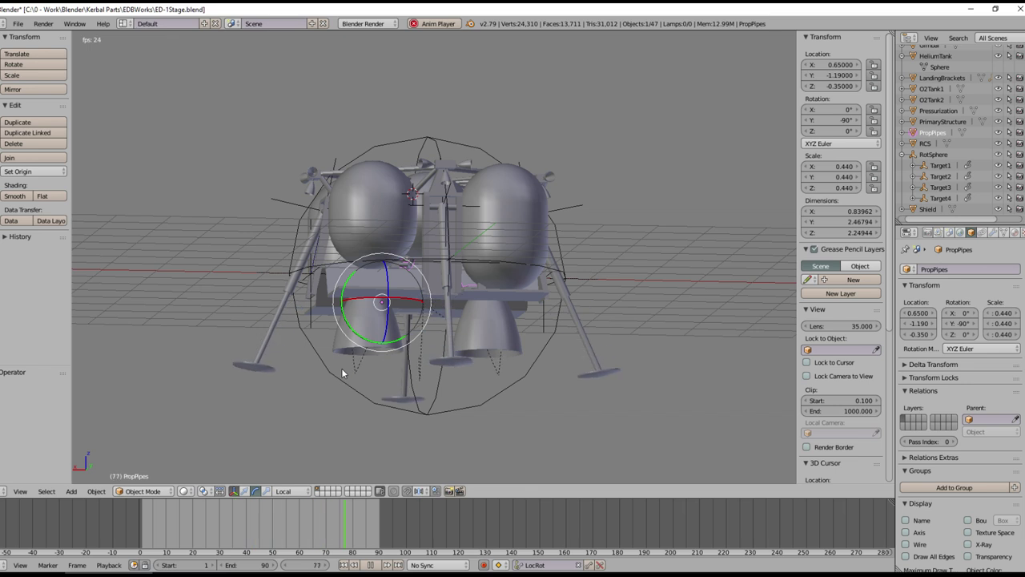
middle_click_drag(345, 374, 446, 325)
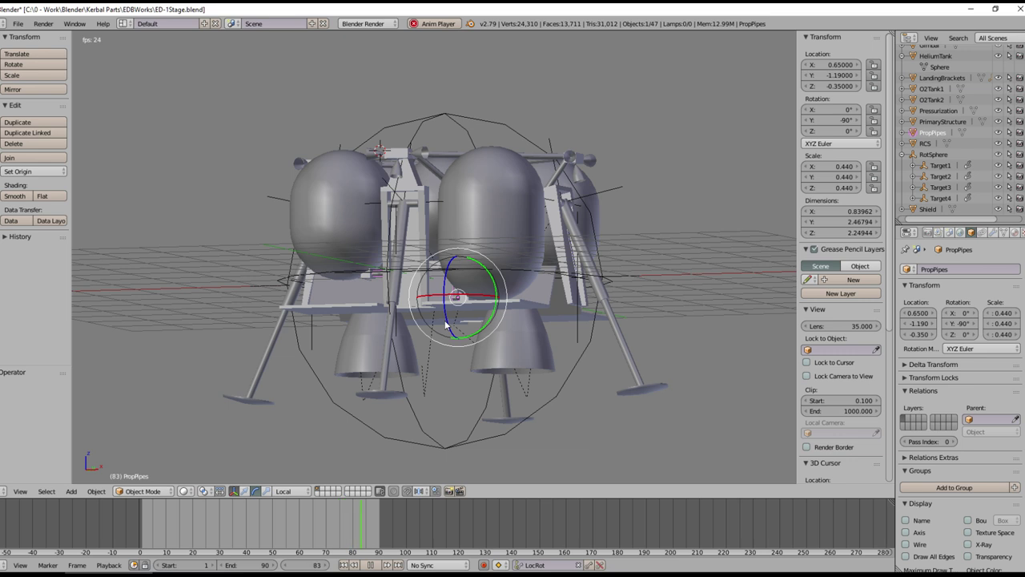
middle_click_drag(446, 324, 314, 278)
scroll(315, 278, "up", 1)
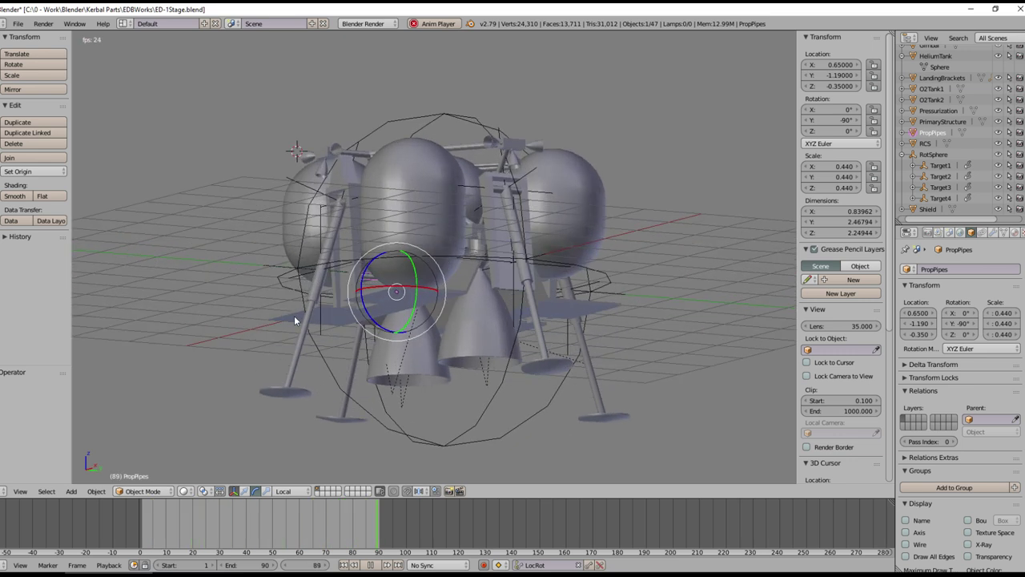
middle_click_drag(294, 321, 326, 248)
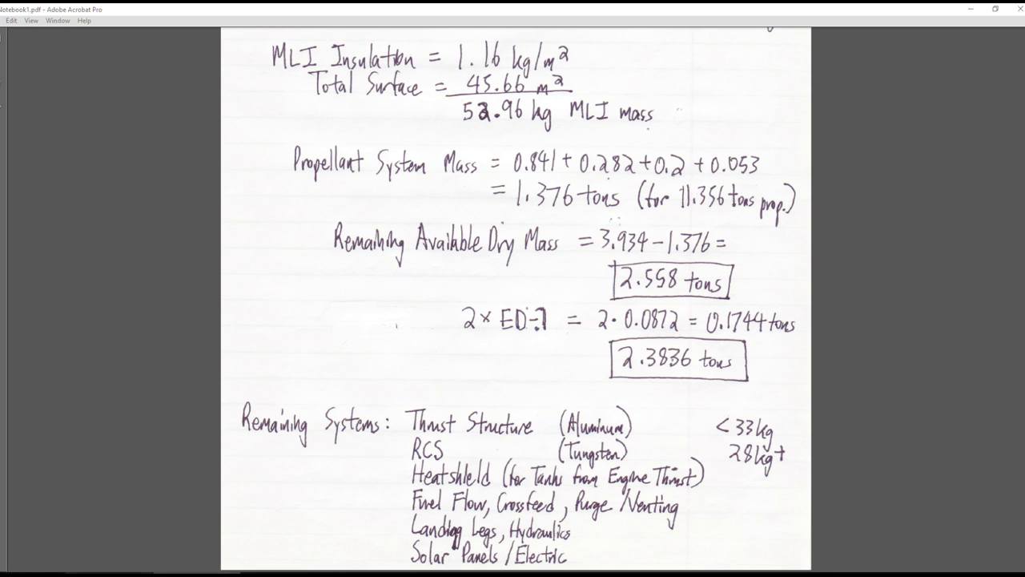
Return to Blender, inspect the engine nozzles and propellant pipes up close from below, and stop the animation playback.
key("alt+Tab")
middle_click_drag(574, 358, 598, 196)
scroll(555, 231, "up", 4)
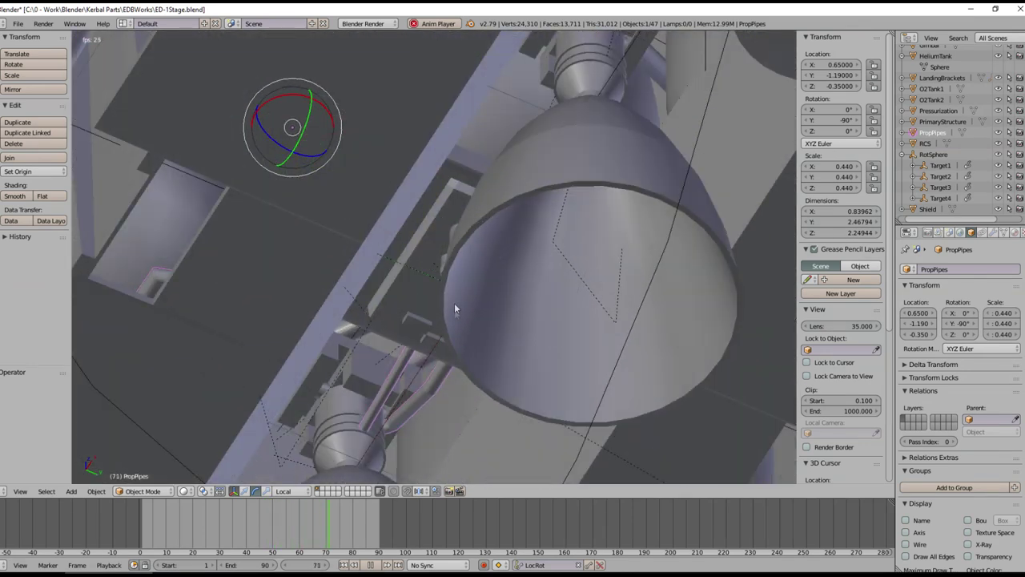
middle_click_drag(458, 304, 481, 245)
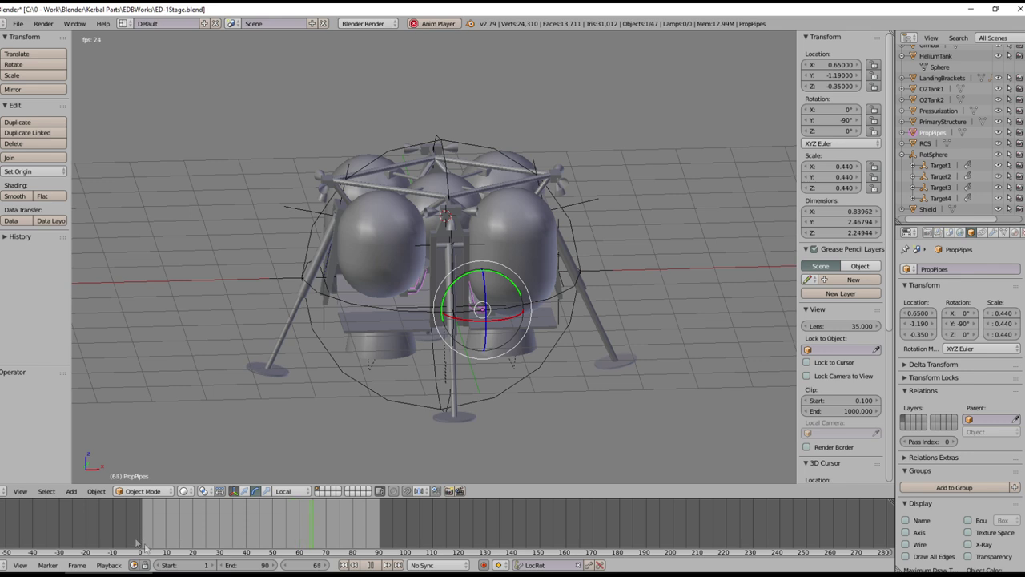
left_click(371, 565)
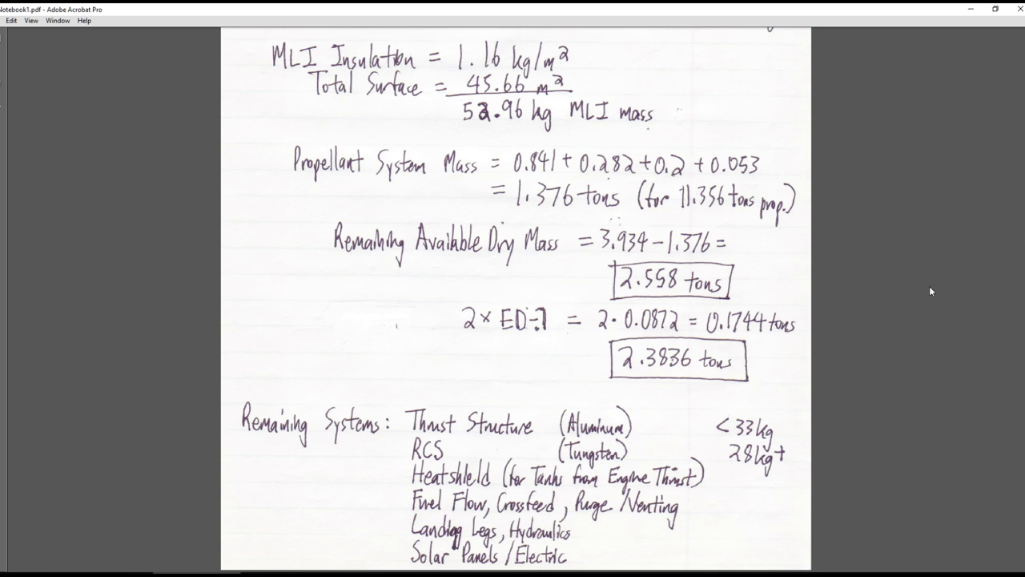
Go back through the Acrobat notes from the mass totals to the ED-1 engine parameters on the first page.
scroll(932, 330, "up", 8)
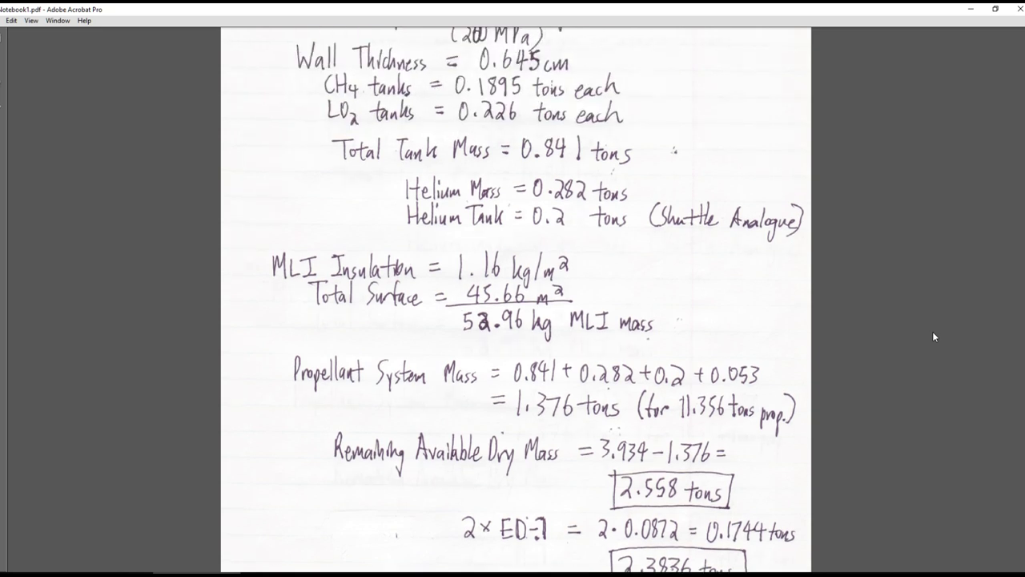
scroll(932, 331, "up", 8)
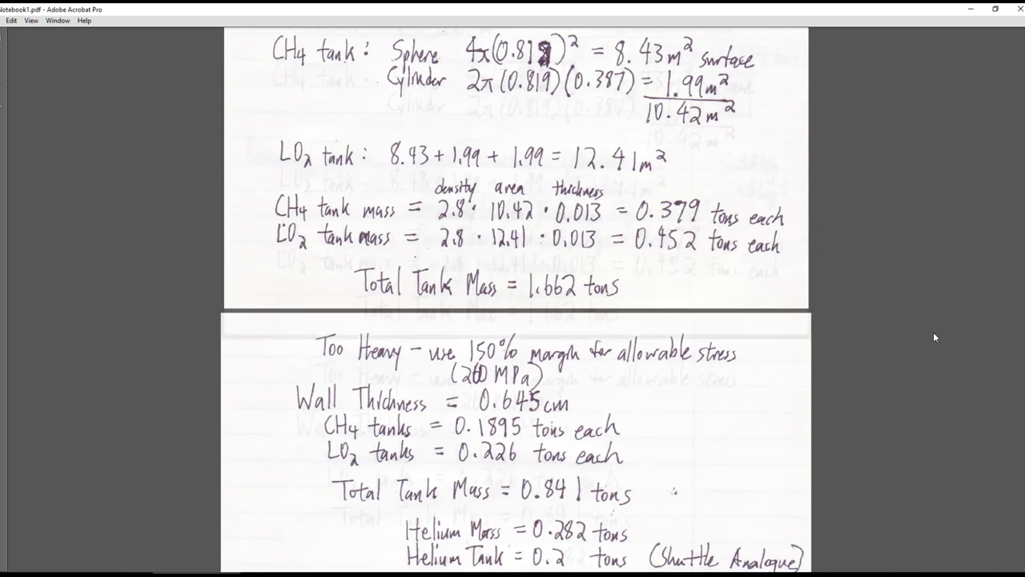
scroll(933, 332, "up", 8)
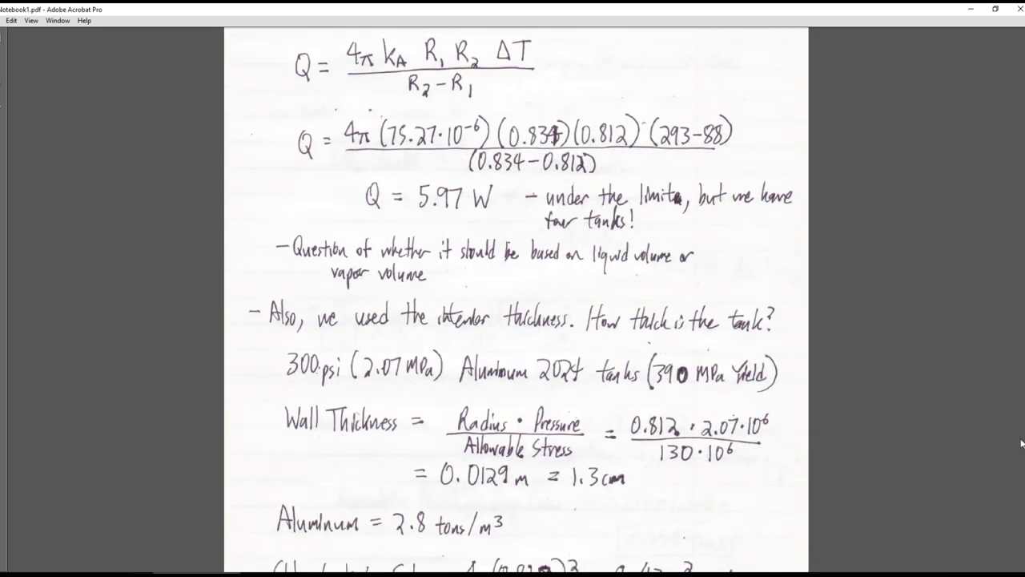
scroll(517, 301, "down", 20)
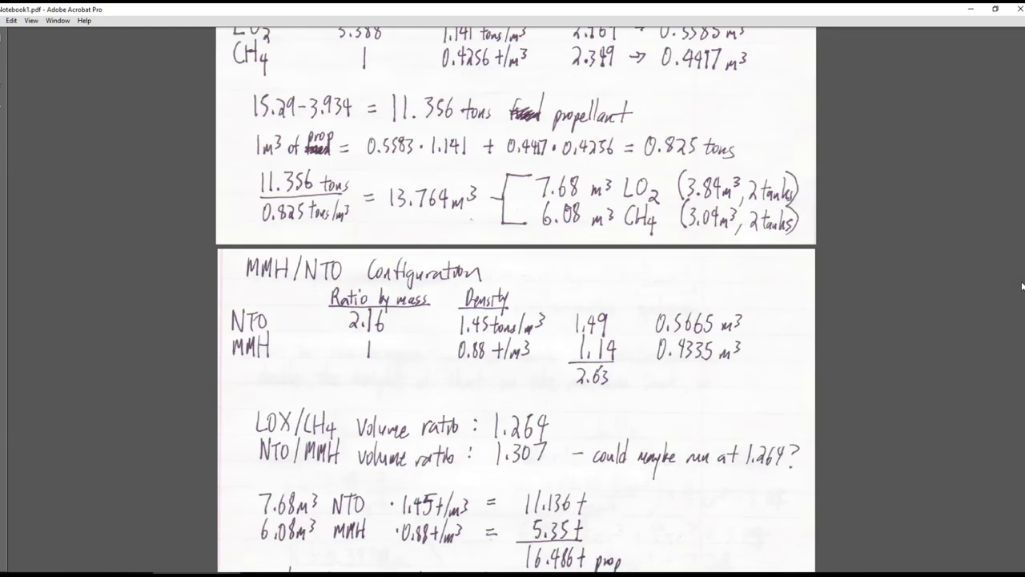
scroll(517, 300, "up", 20)
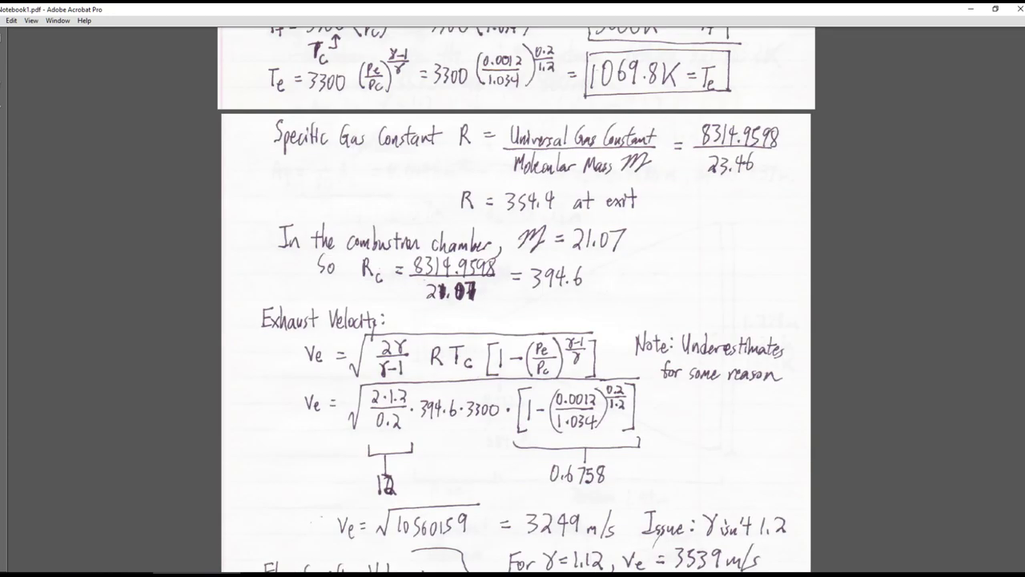
scroll(516, 301, "up", 5)
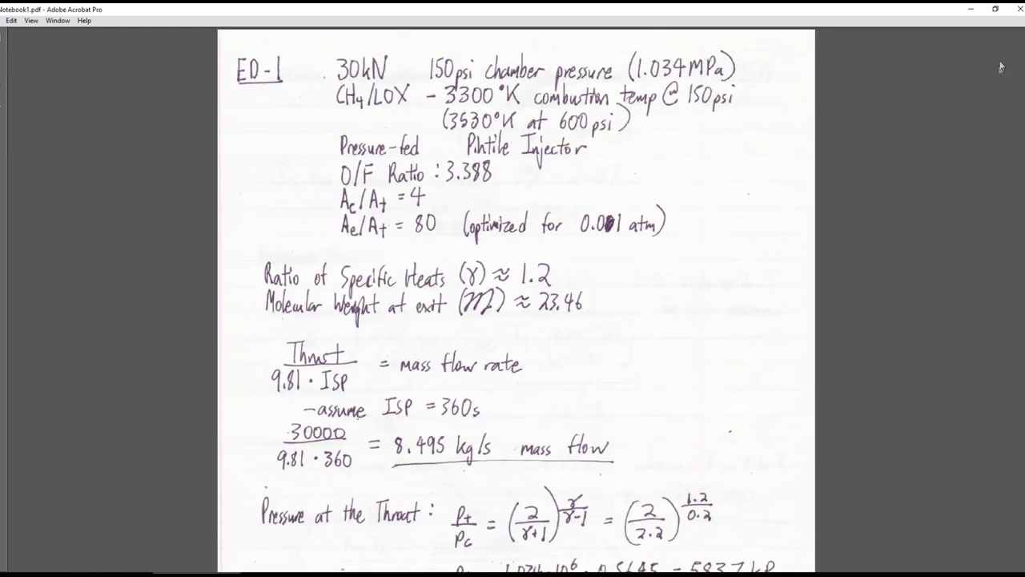
Review the propellant, tank, boiloff and insulation calculations through to the remaining systems list, finishing back in Blender.
scroll(1001, 68, "down", 20)
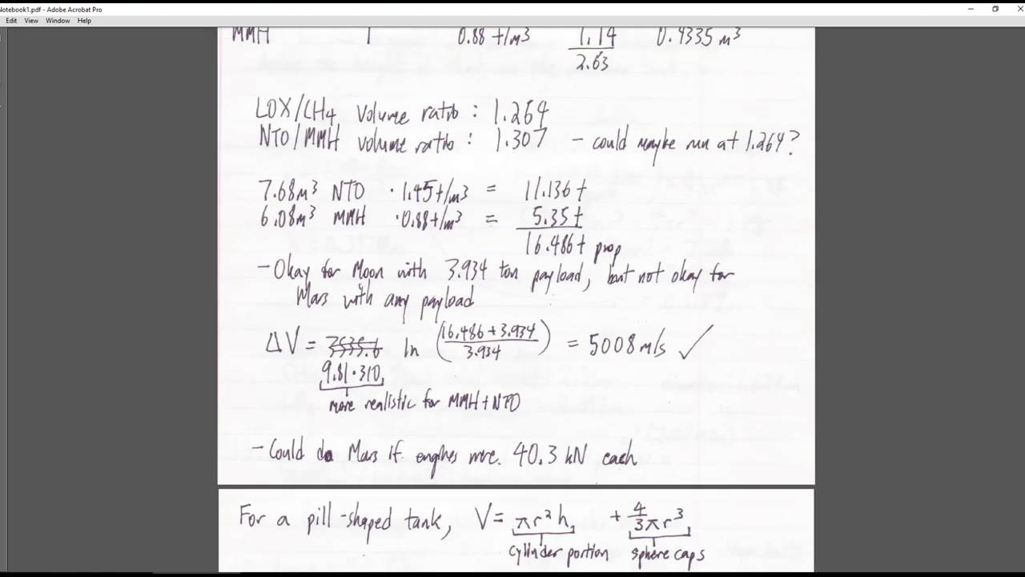
scroll(517, 300, "down", 5)
scroll(516, 300, "down", 7)
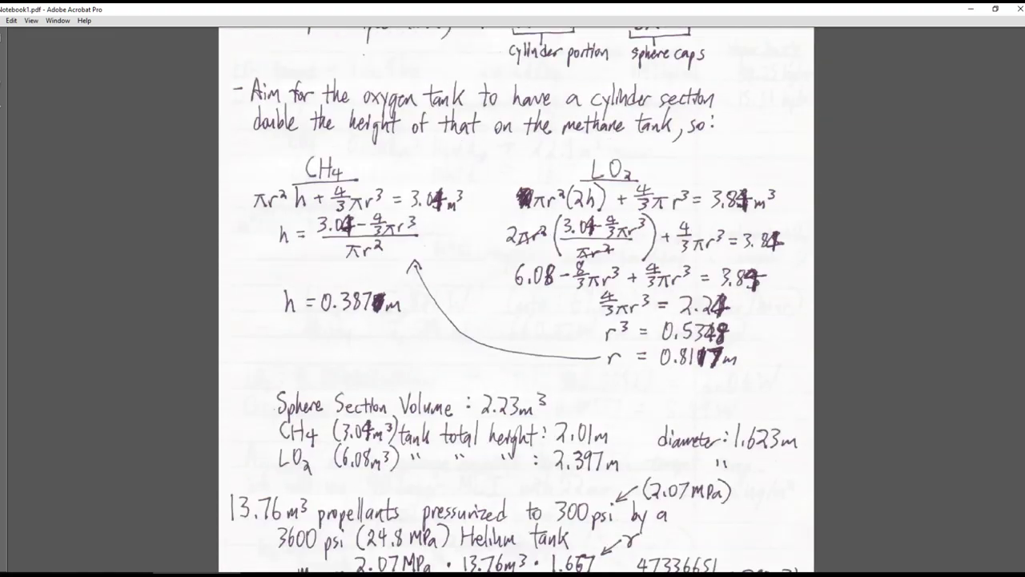
scroll(978, 383, "down", 11)
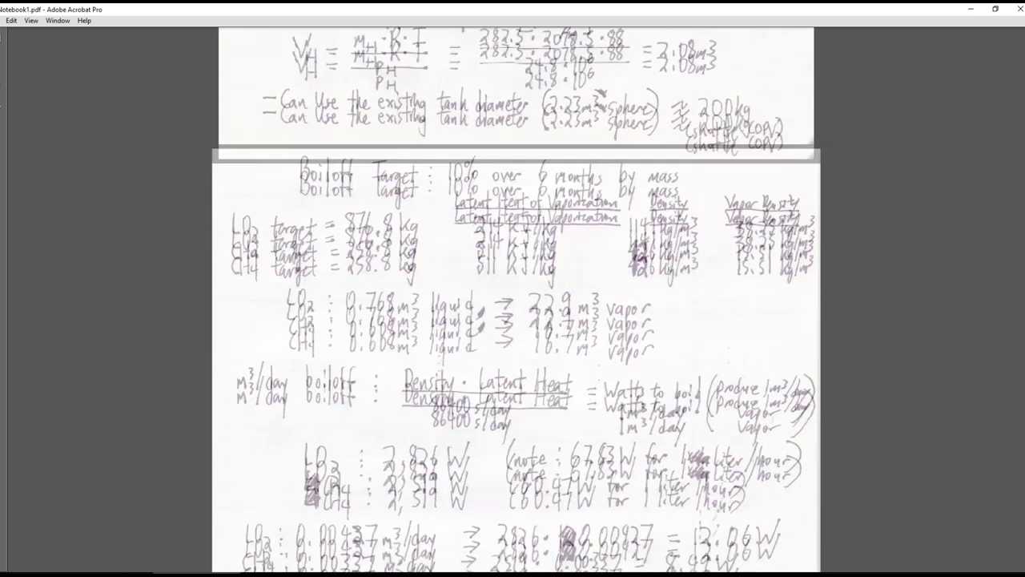
scroll(977, 377, "down", 2)
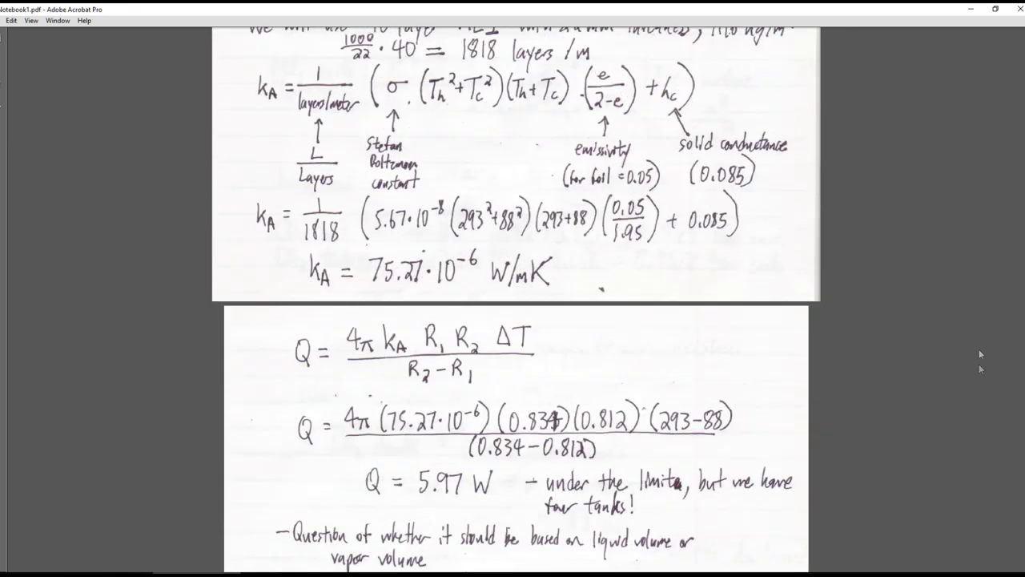
scroll(979, 348, "down", 4)
scroll(983, 354, "down", 7)
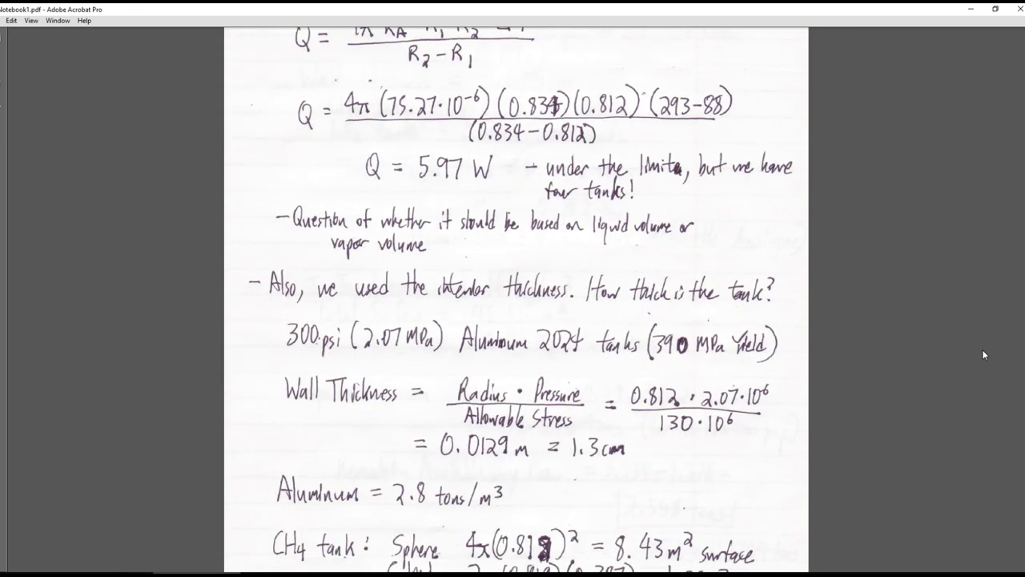
scroll(984, 353, "down", 7)
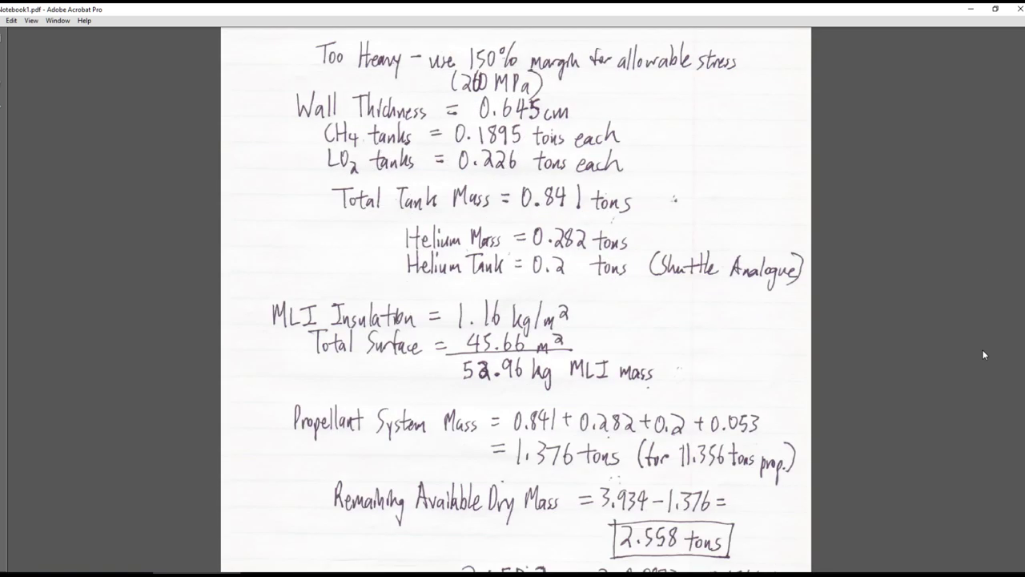
scroll(982, 353, "down", 4)
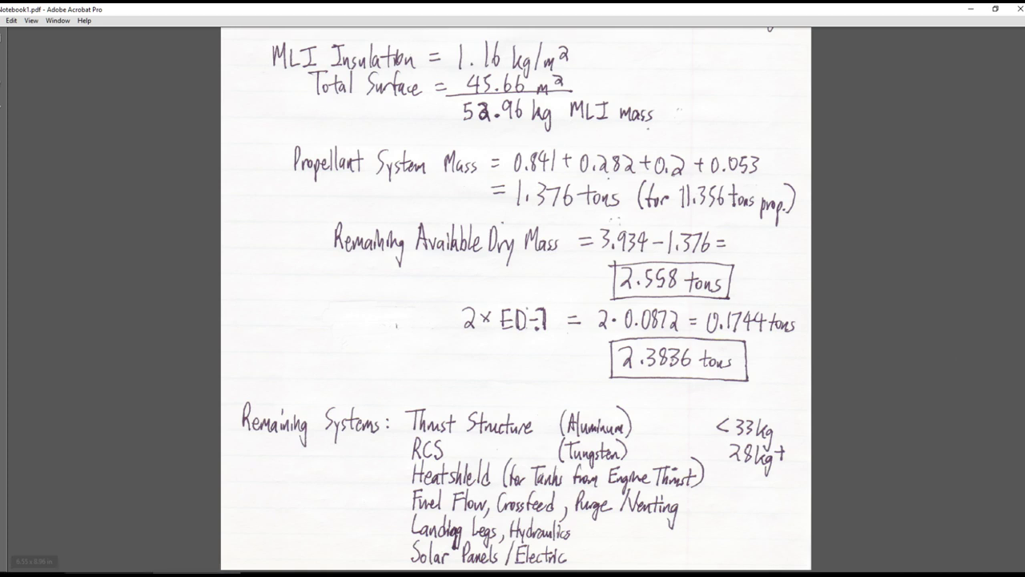
key("alt+Tab")
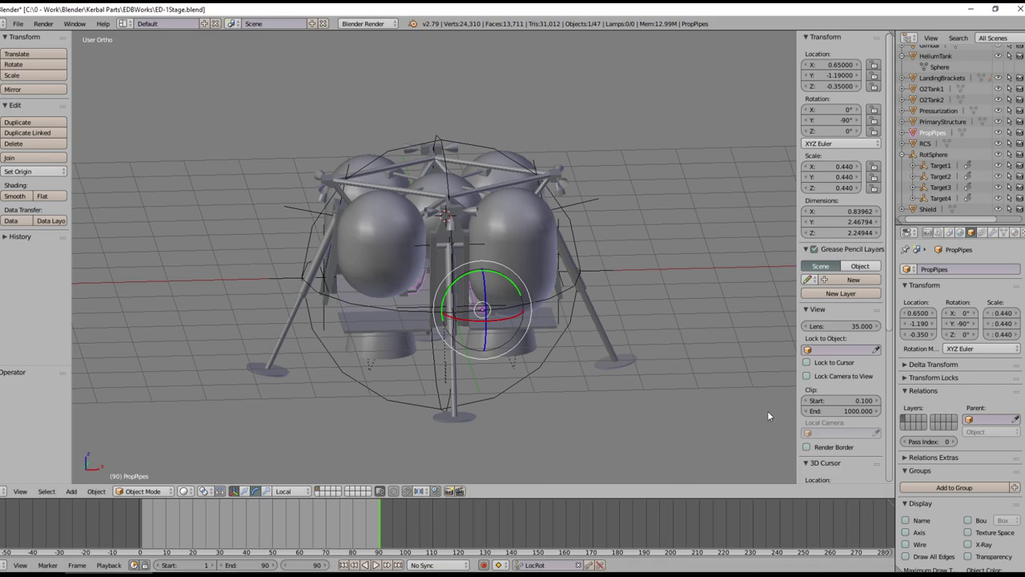